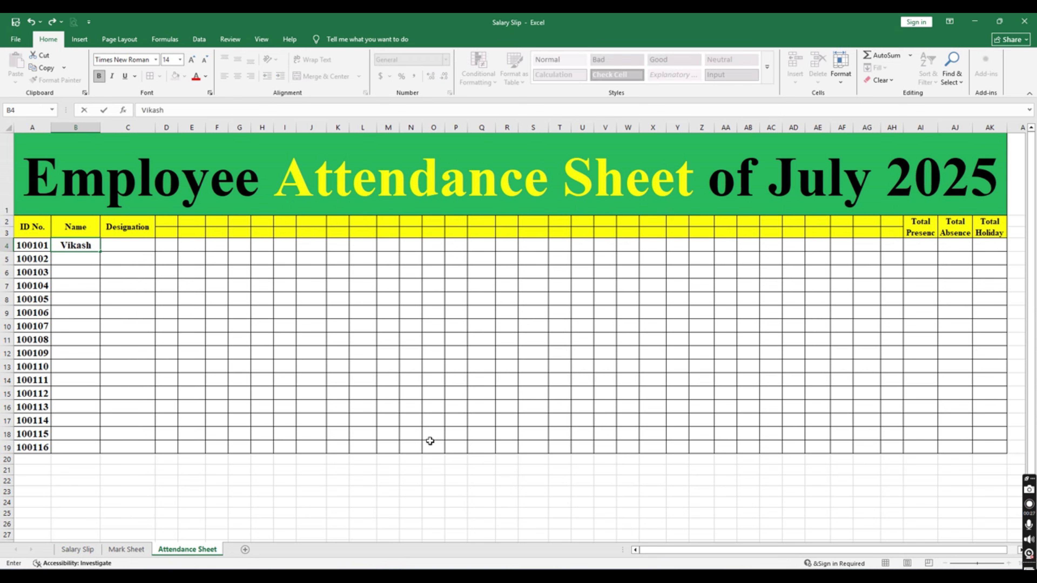
- Enter the second and third employees' names in cells B5 and B6
key("Return")
type("Rhote")
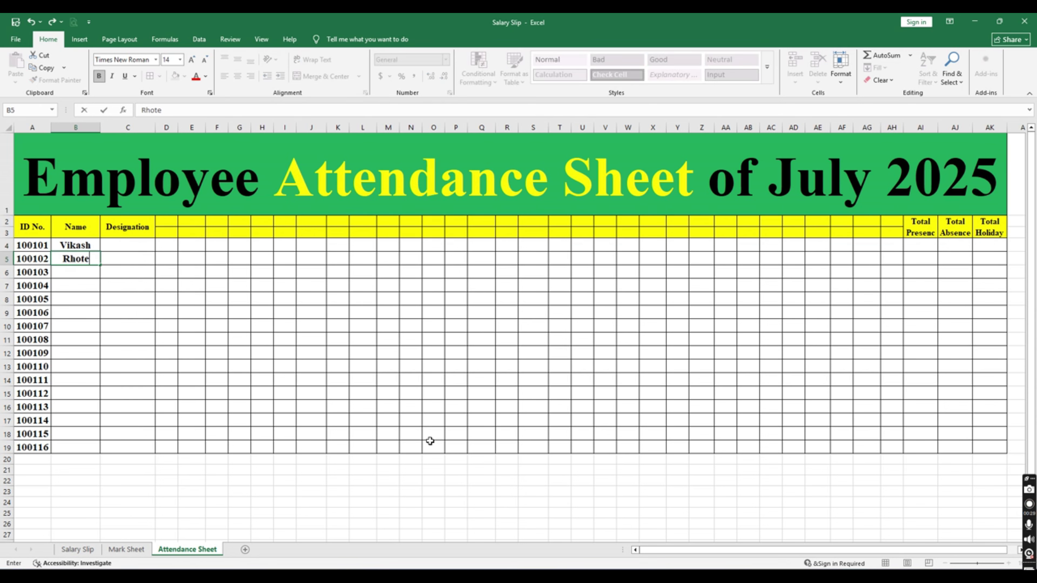
key("BackSpace")
key("BackSpace")
key("BackSpace")
key("BackSpace")
type("ohit")
key("Return")
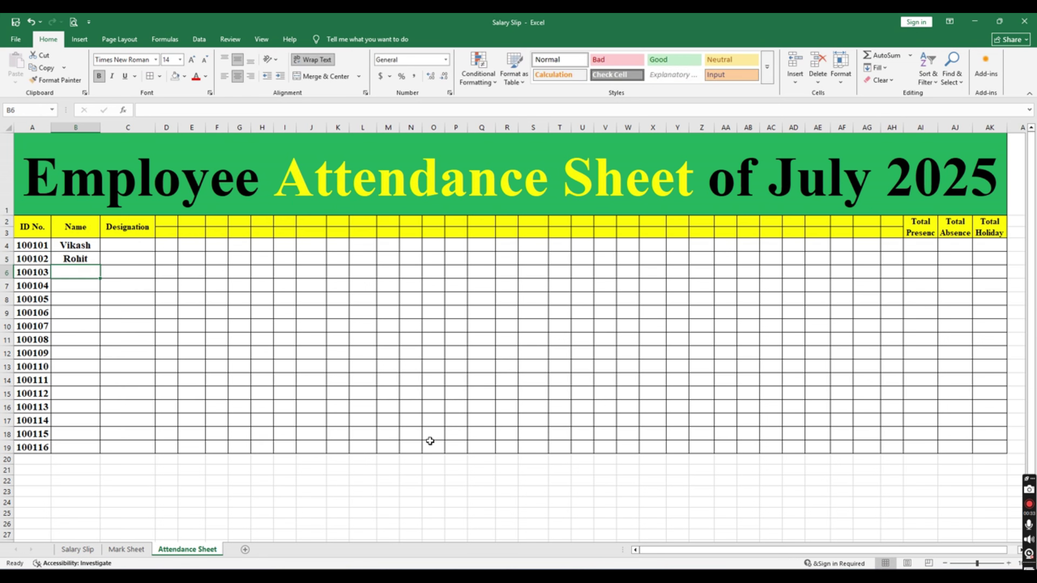
type("Rahul")
key("Return")
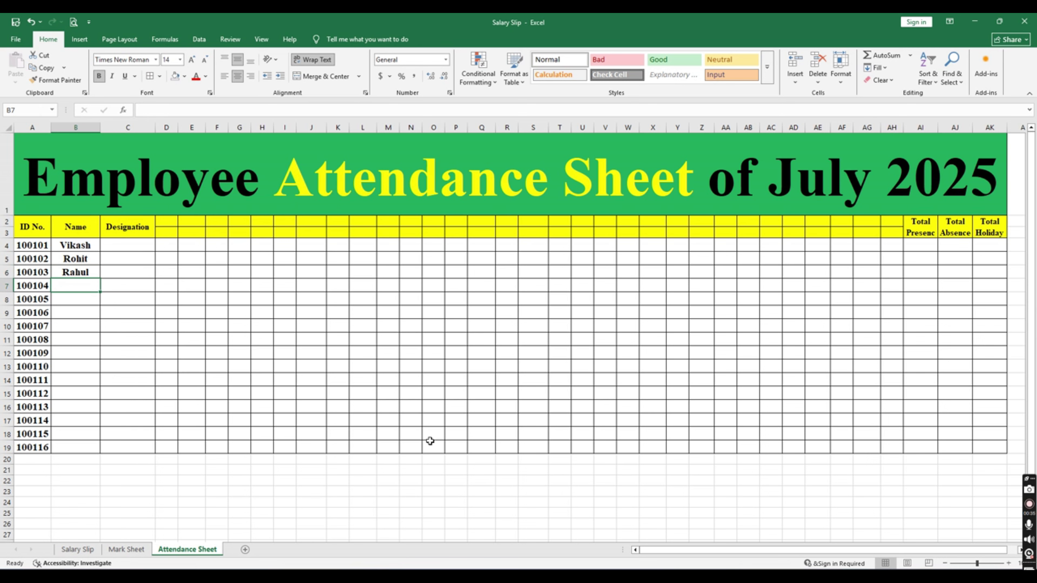
- Enter the next three employees' names in cells B7 to B9
type("Vikash")
key("Return")
type("Naresh")
key("Return")
type("Tarun")
key("Return")
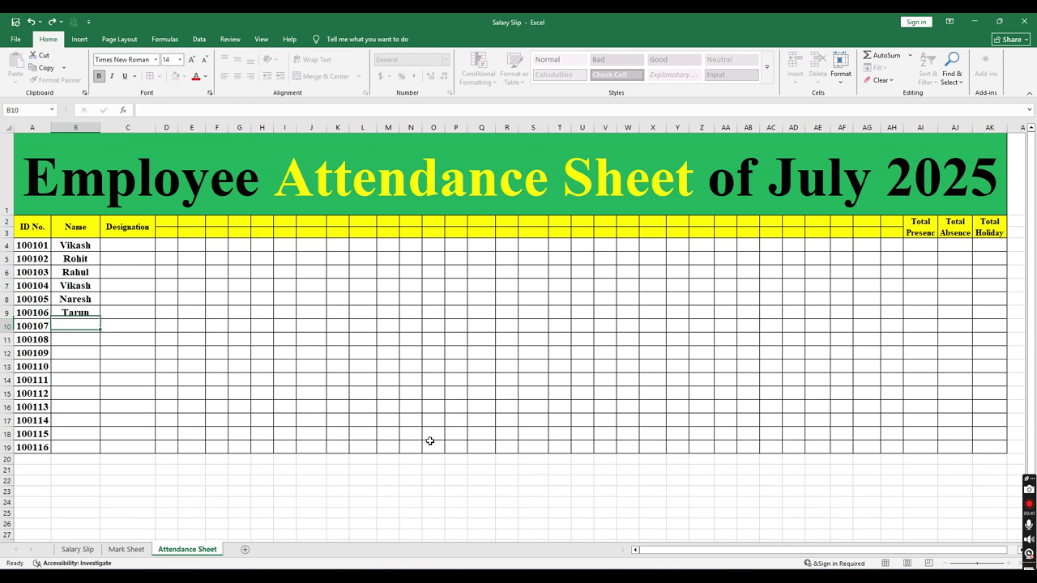
- Enter four more employees' names in cells B10 to B13
type("Vipin")
key("Return")
type("Rajesh")
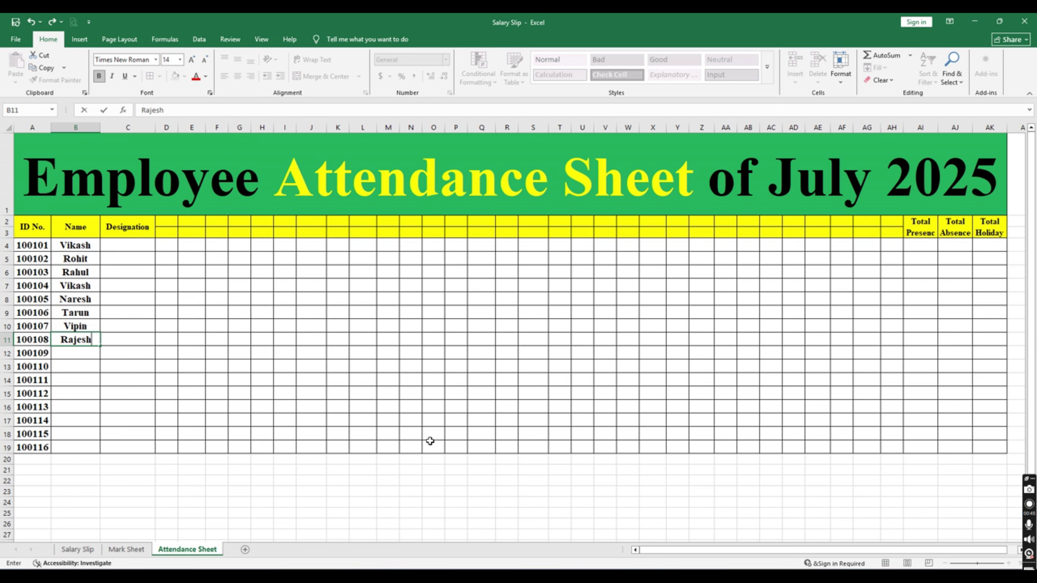
key("Return")
type("Ankit")
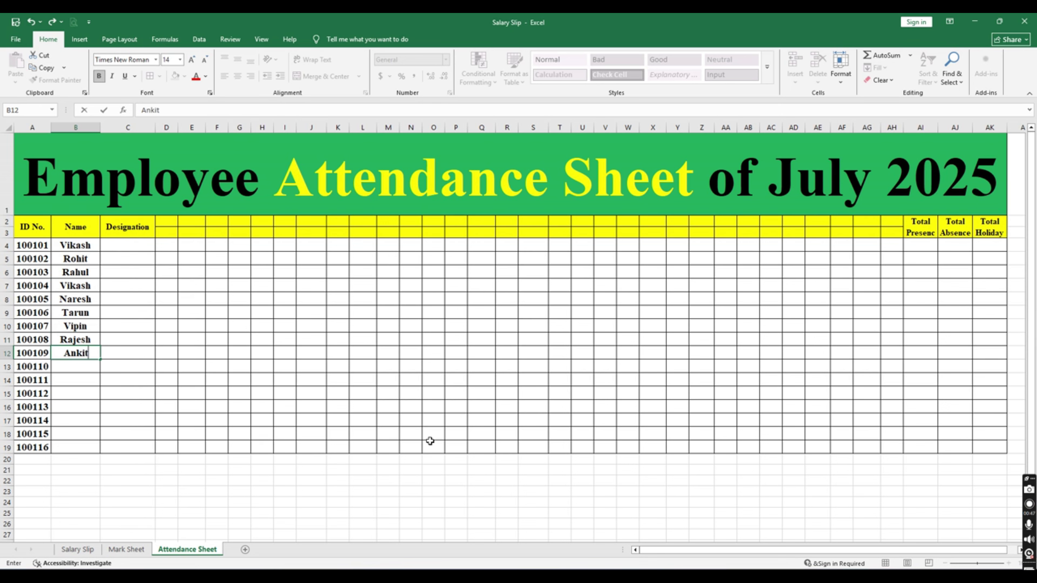
key("Return")
type("Vipul")
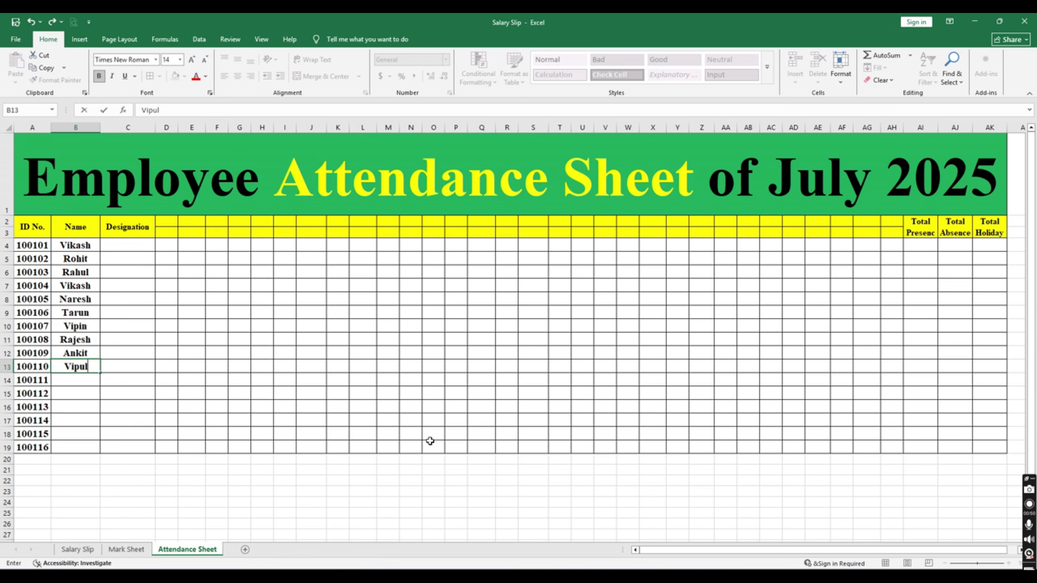
key("Return")
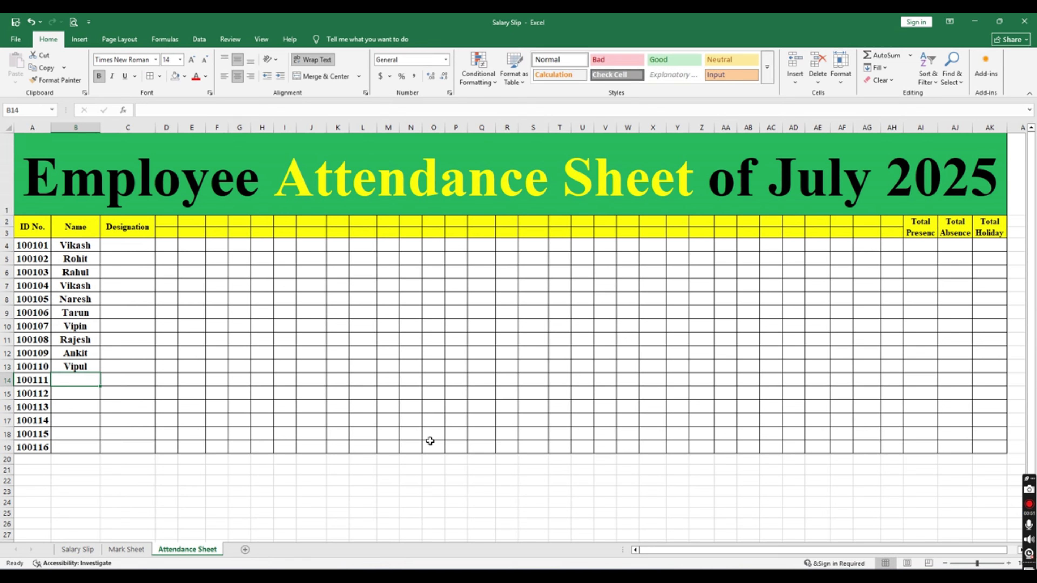
- Enter three more employees' names in cells B14 to B16
type("Mohit")
key("Return")
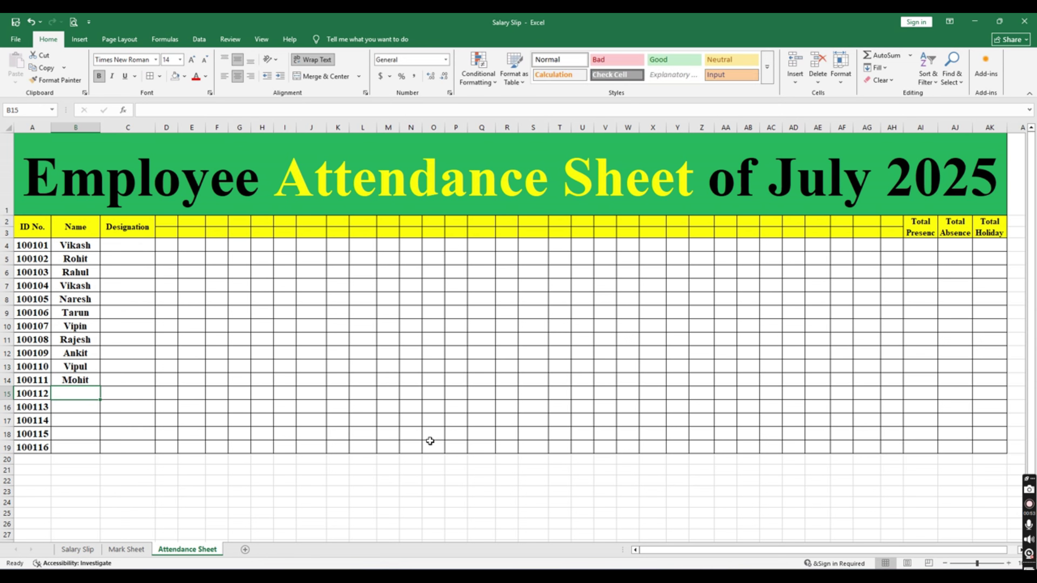
type("Asim")
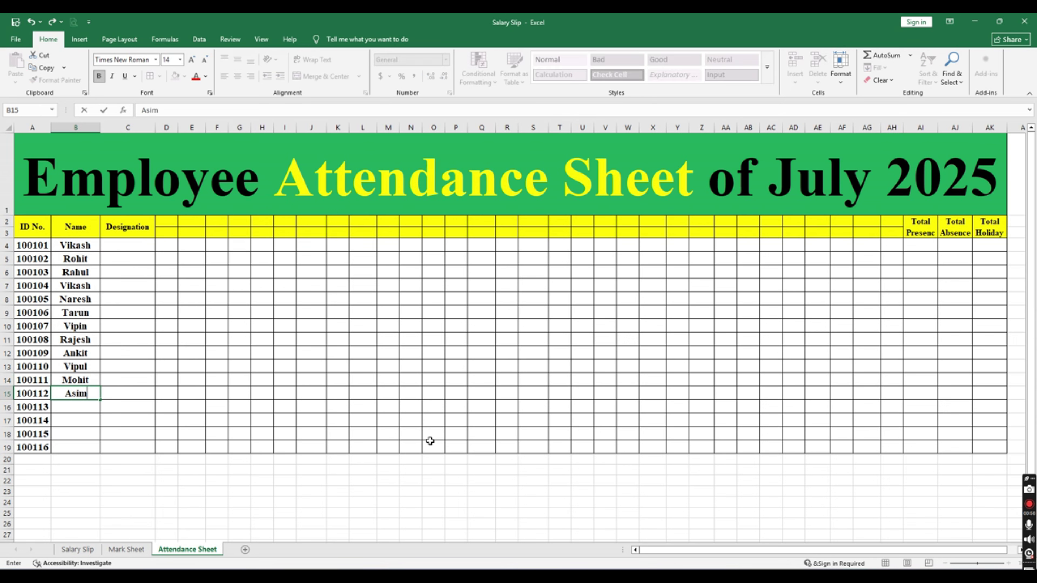
key("Return")
type("A")
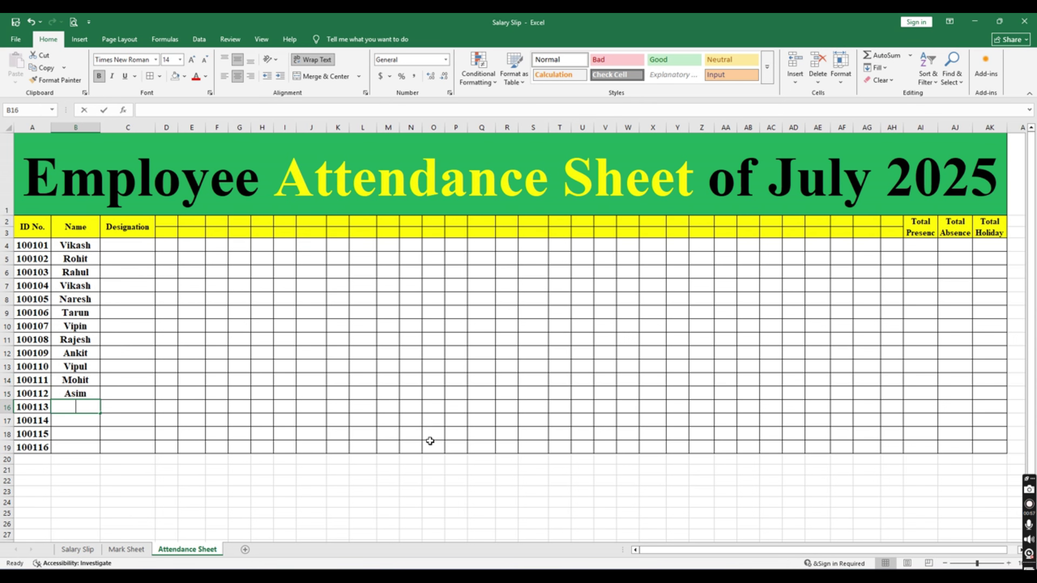
type("kilesh")
key("Return")
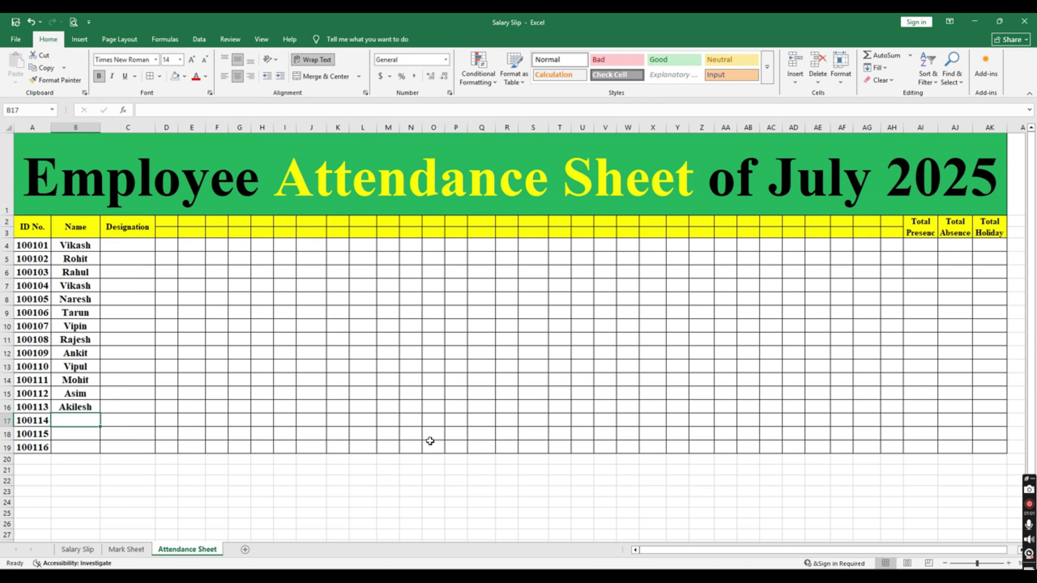
- Complete the Name column with the last three employees' names in cells B17 to B19
type("Vik")
key("BackSpace")
key("BackSpace")
type("jay")
key("Return")
type("Neeraj")
key("Return")
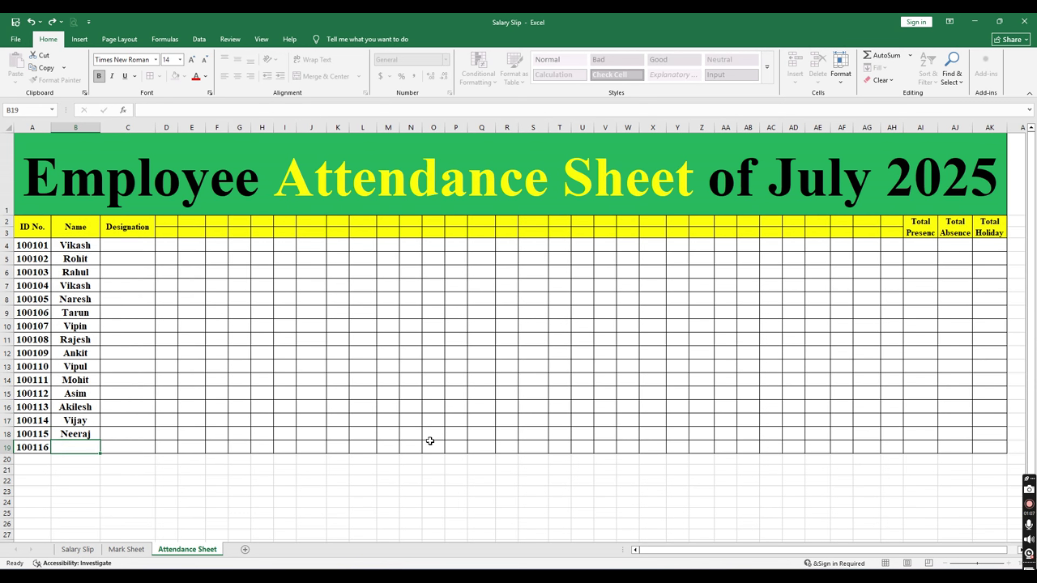
type("ajay")
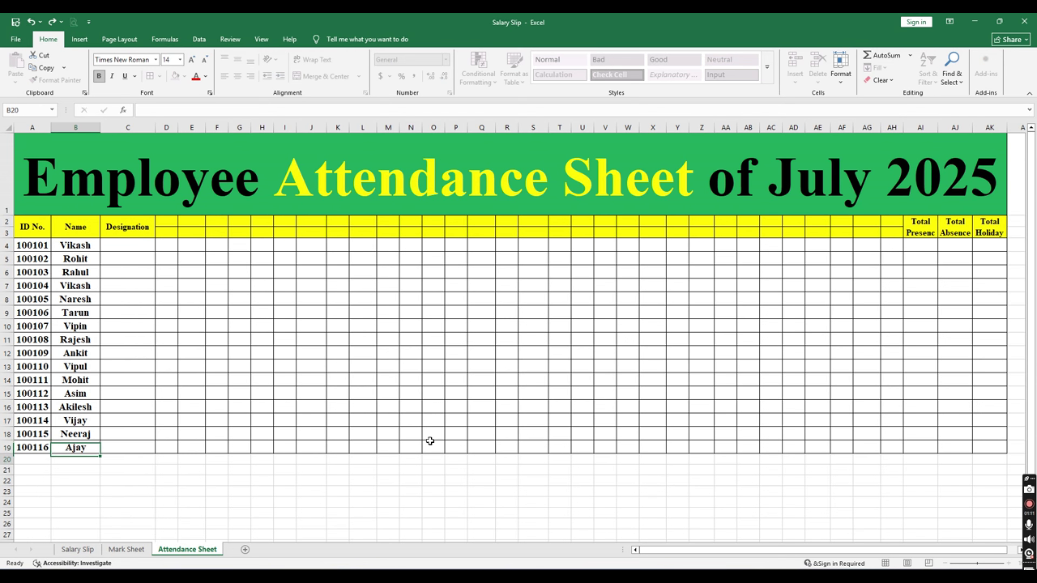
- Enter Manager as the first employee's designation in cell C4
key("Tab")
key("Tab")
key("Left")
key("Left")
key("Up")
key("Up")
key("Up")
key("Up")
key("Up")
key("Up")
key("Up")
key("Up")
key("Up")
key("Up")
key("Up")
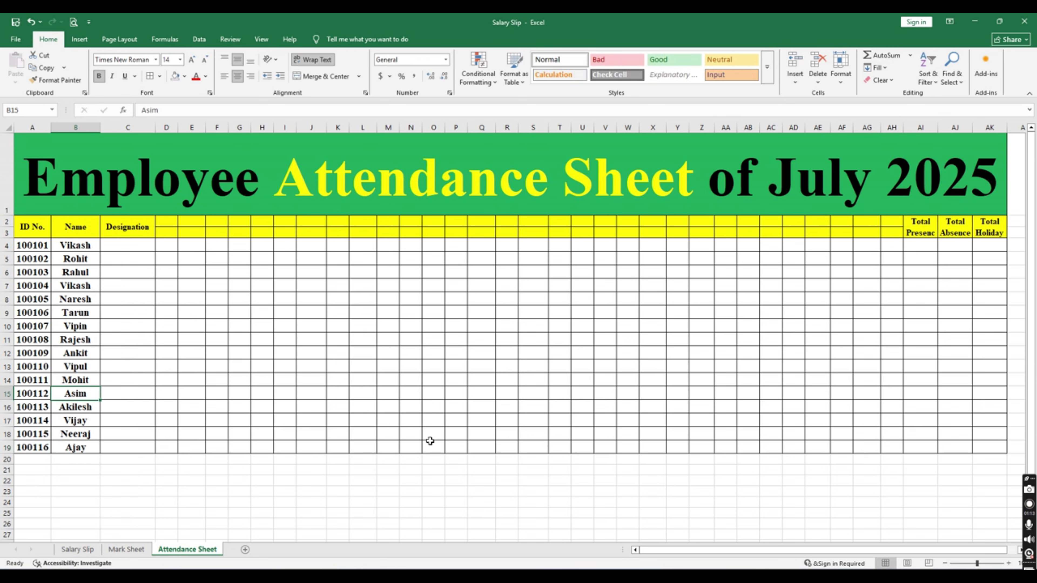
key("Up")
key("Up")
key("Up")
key("Right")
key("Up")
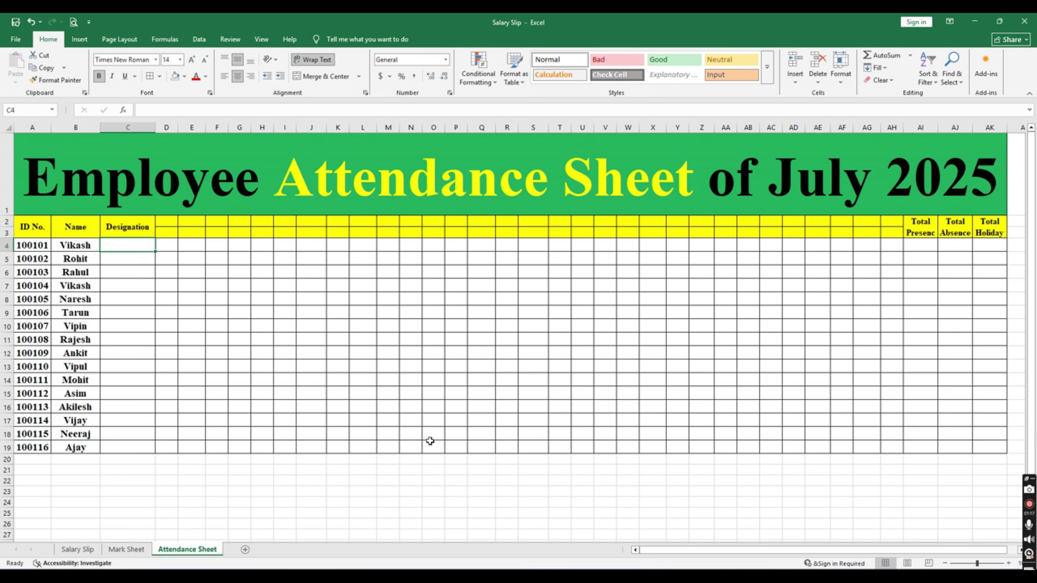
type("Manager")
key("Return")
- Enter Assistant Manager as the designation in cell C5, with the title written out in full
type("Ass Manager")
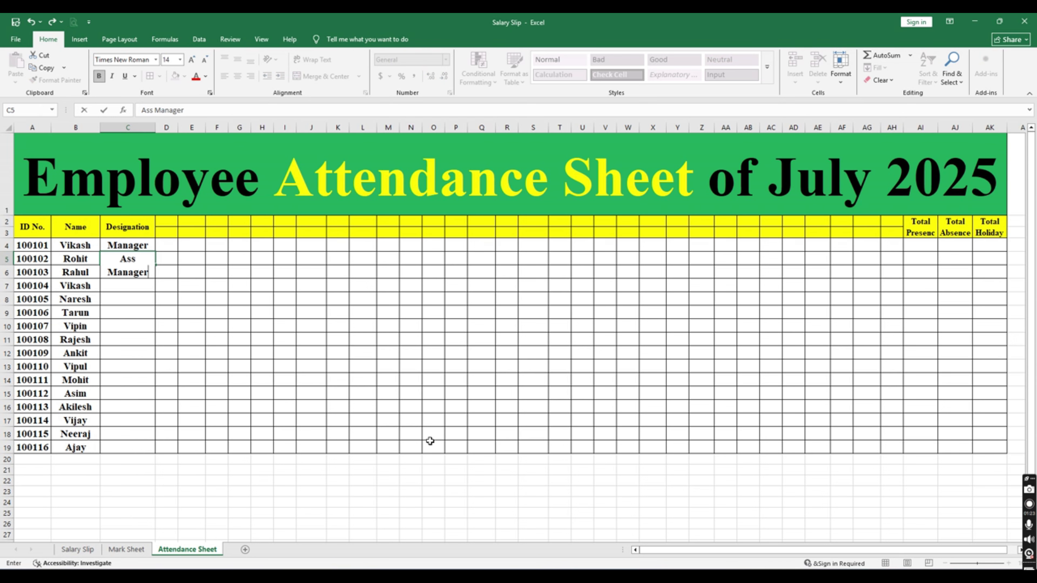
key("Return")
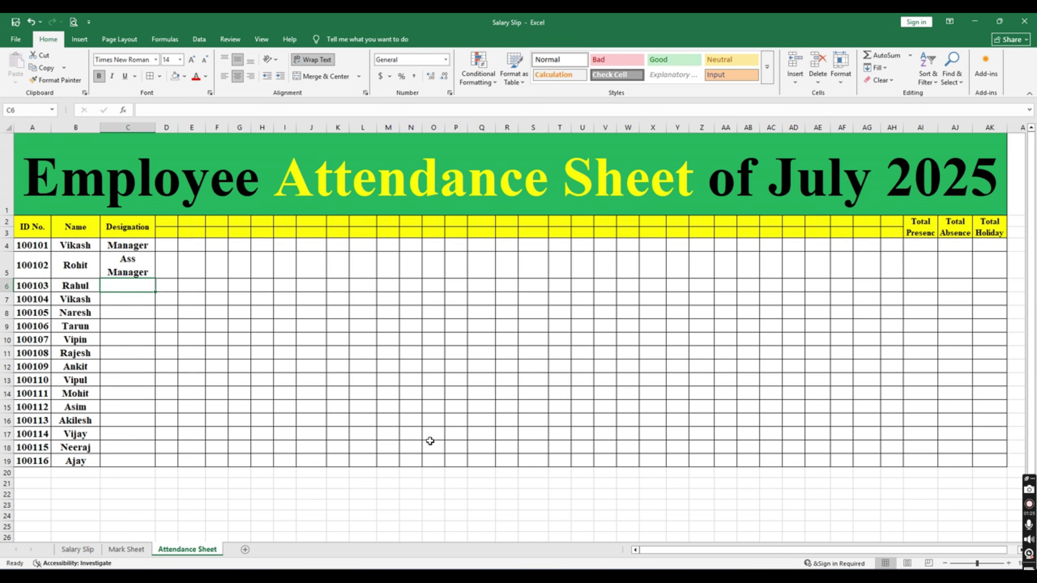
double_click(136, 259)
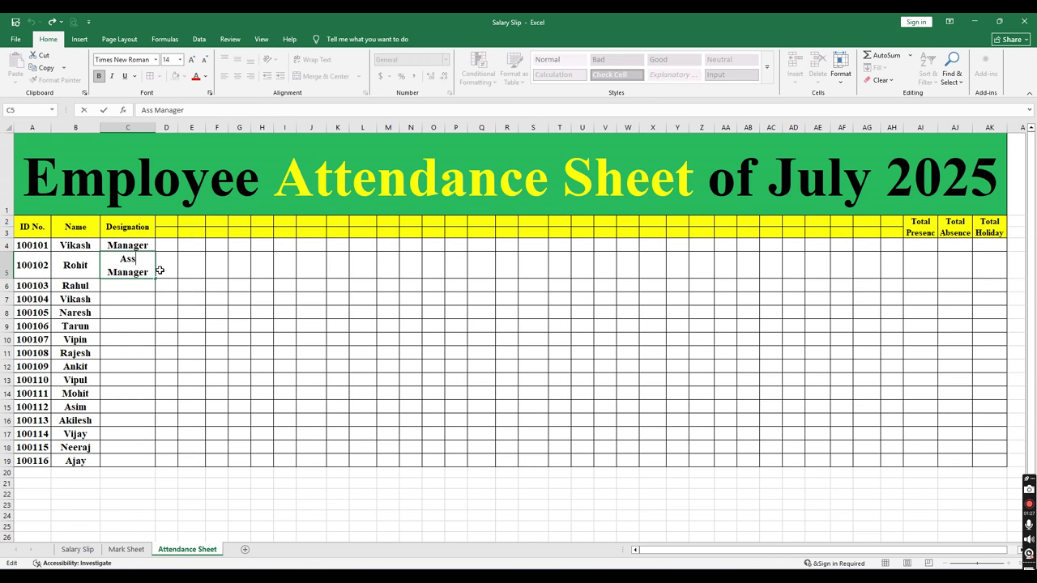
type("istant")
key("Return")
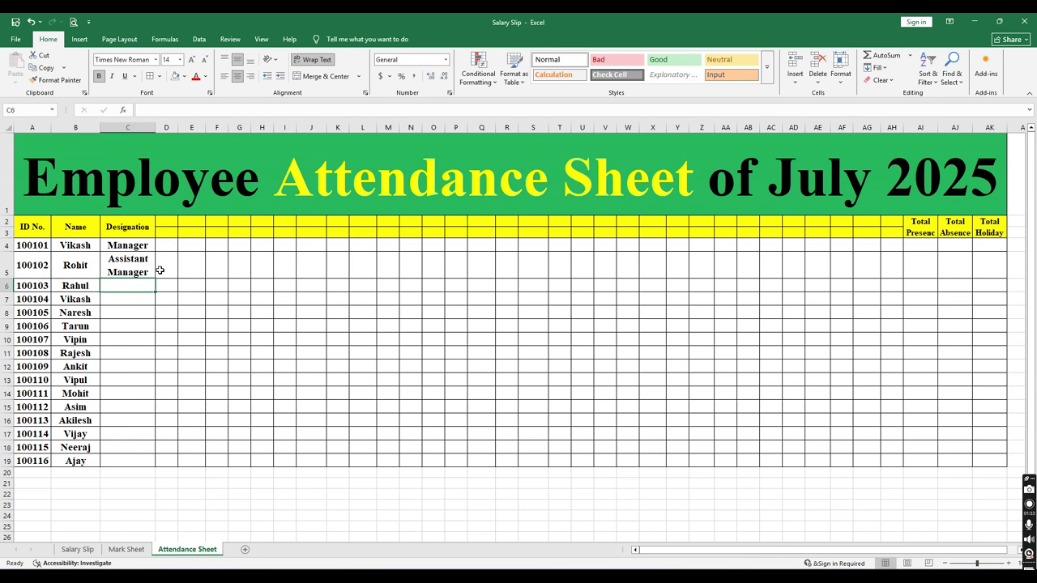
- Enter the designations Accountant in C6 and Junior Accountant, split over two lines, in C7
type("A")
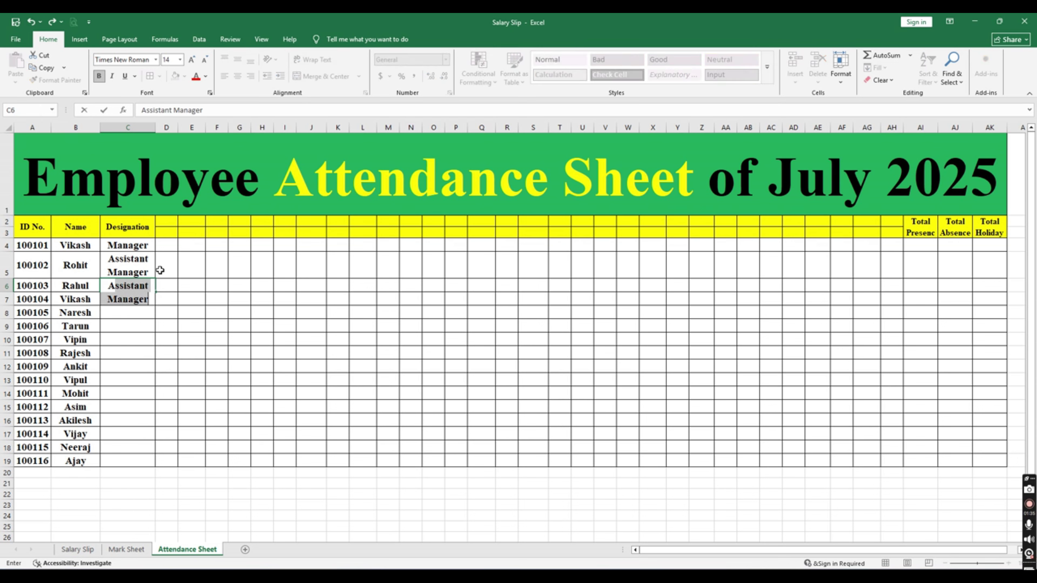
type("ccountant")
key("Return")
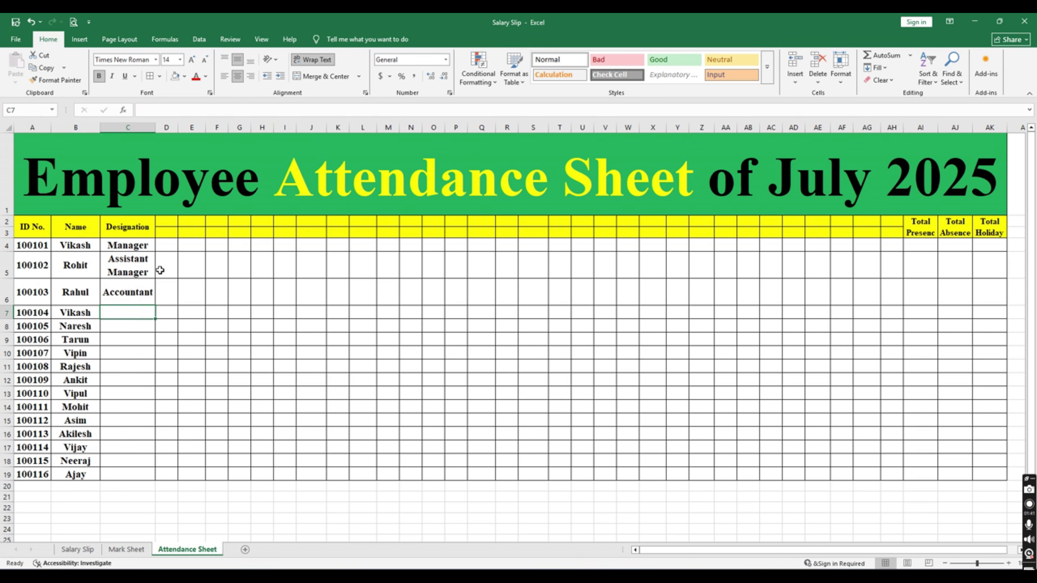
type("Junior")
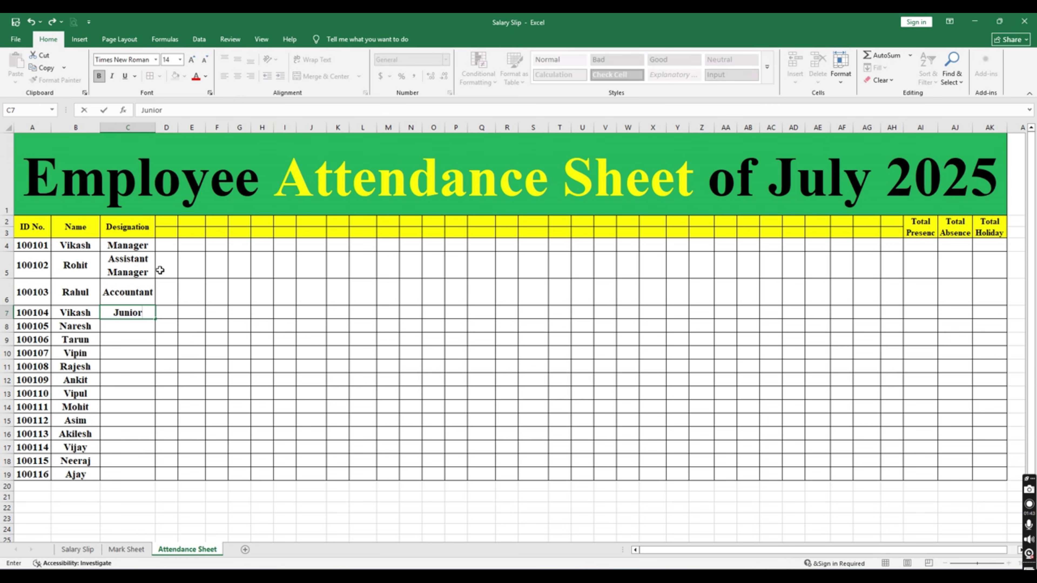
key("alt+Return")
type("Accountant")
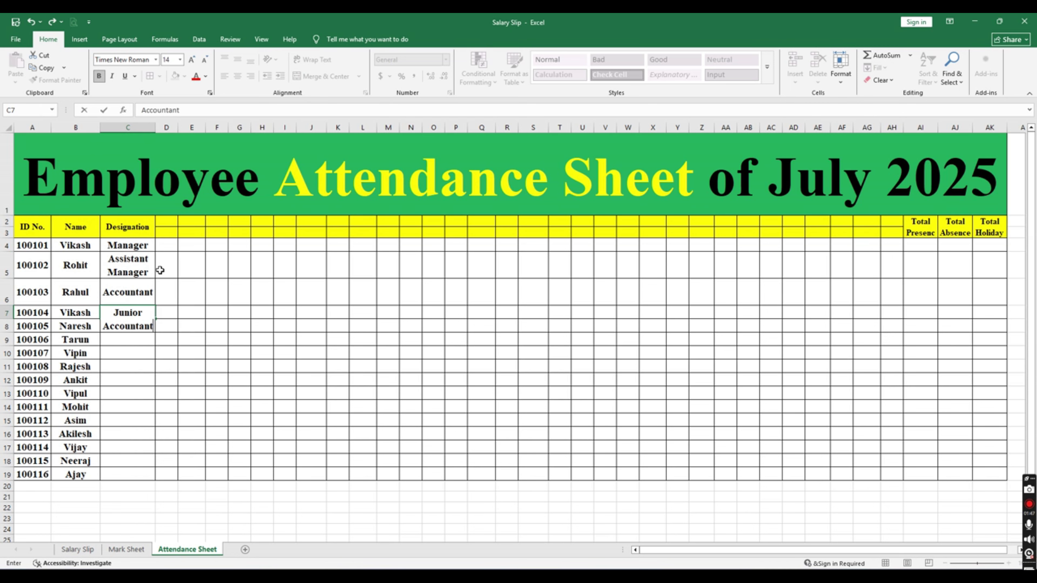
key("Return")
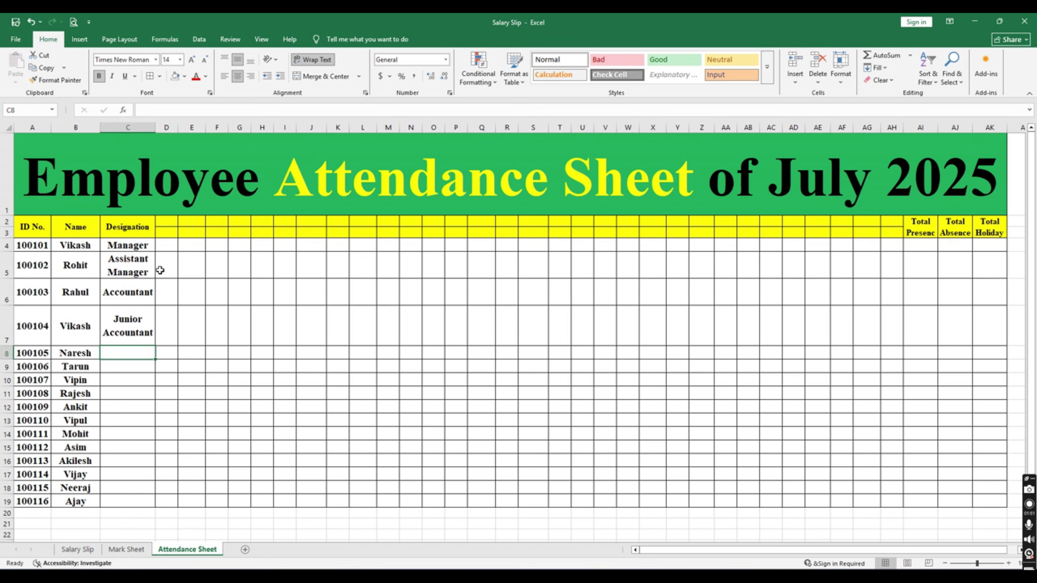
- Enter the designations UDC, LDC and MTS in cells C8 to C10
type("UDC")
key("Return")
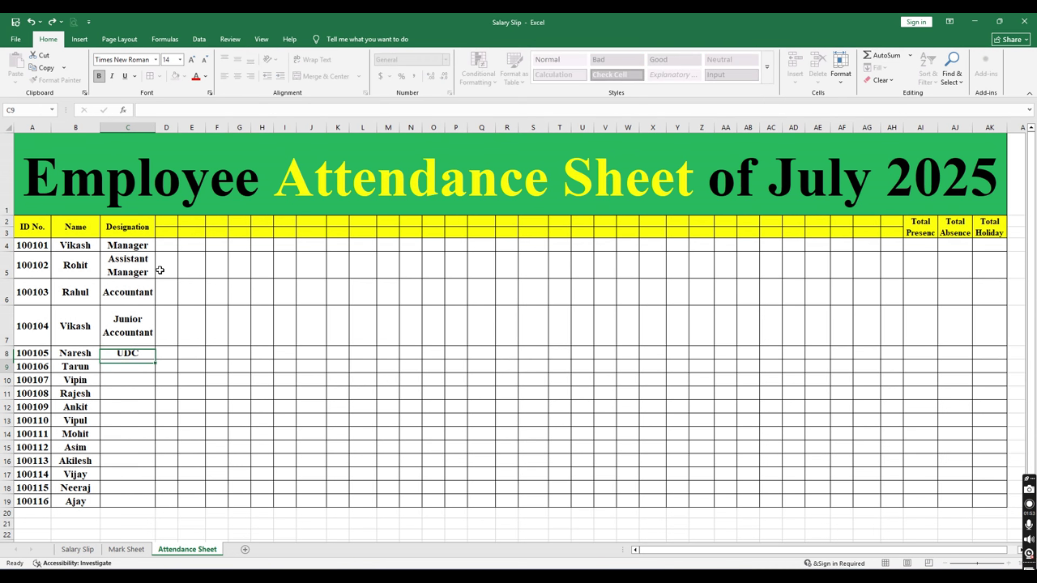
type("LDC")
key("Return")
type("MTS")
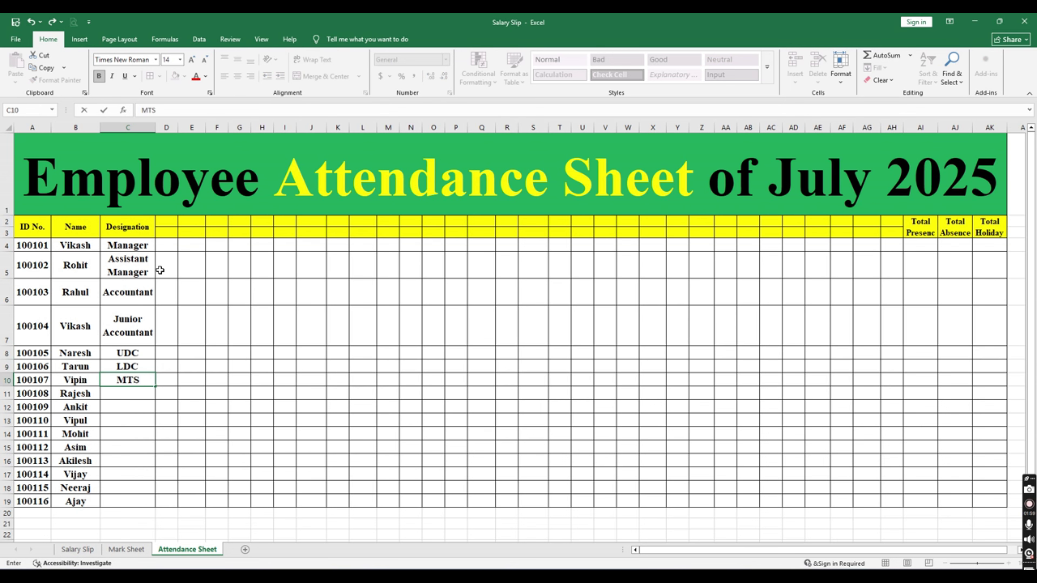
key("Return")
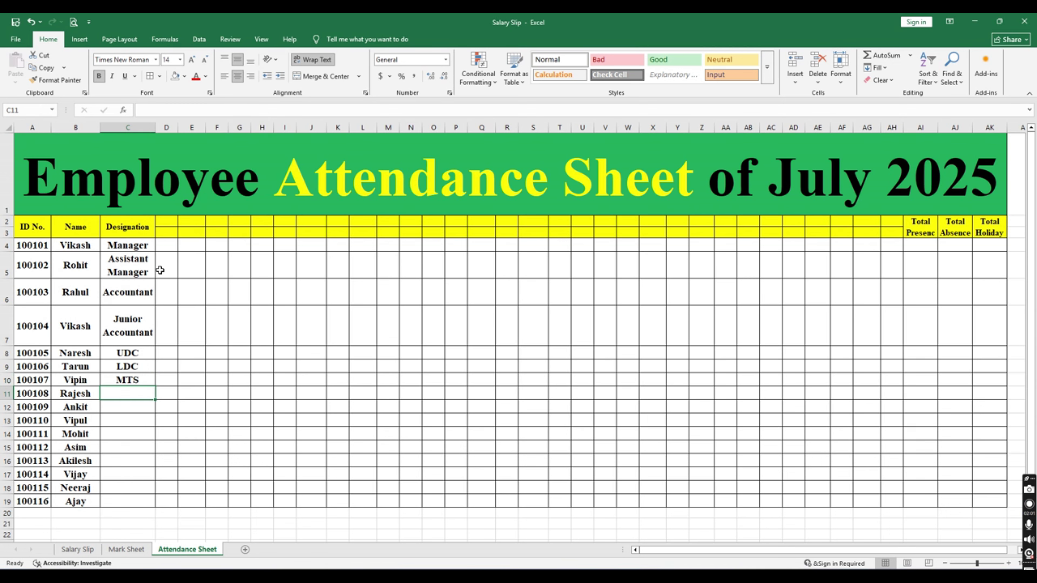
- Enter Staff as the designation in C11 and copy it to cells C12 to C19
type("Staff")
key("Return")
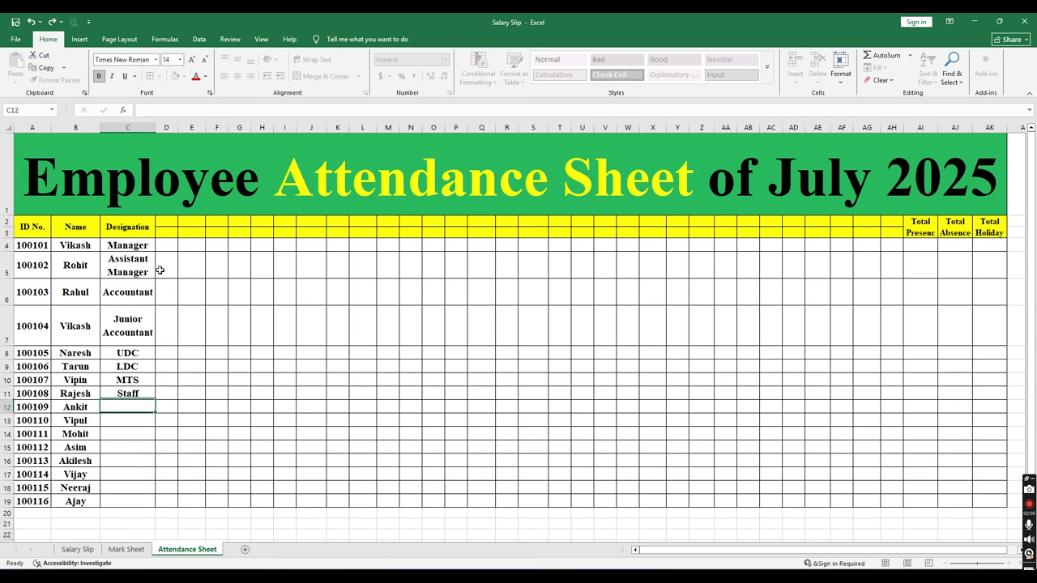
key("Up")
key("Down")
key("shift+Down")
key("shift+Down")
key("shift+Down")
key("shift+Down")
key("shift+Down")
key("shift+Down")
key("shift+Down")
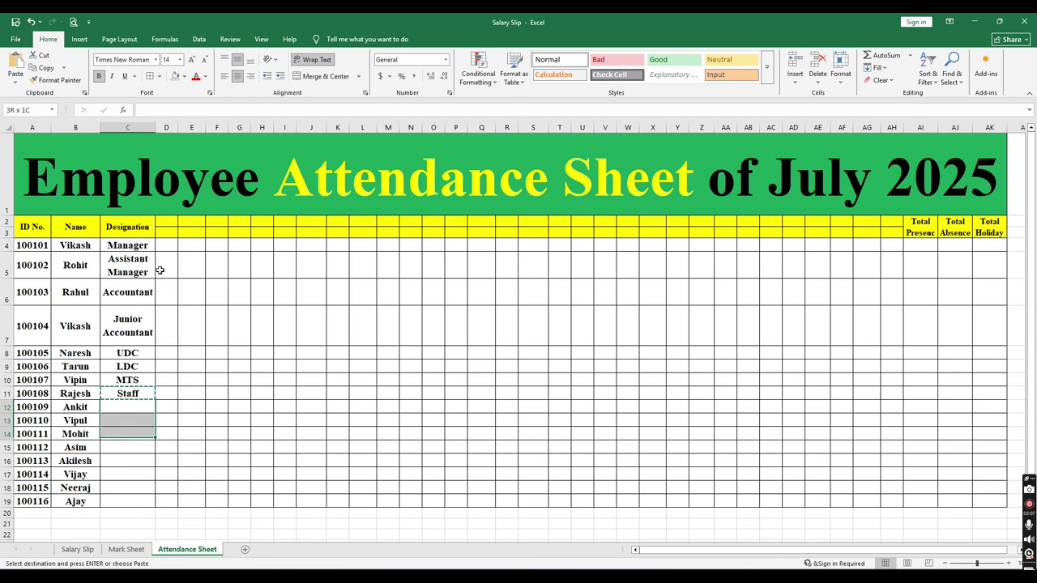
key("Return")
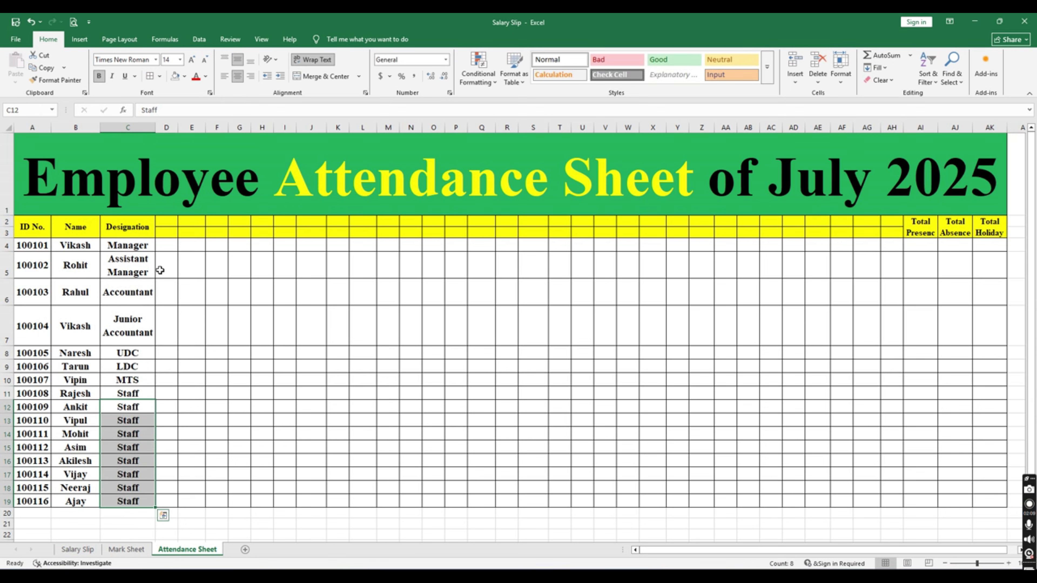
- Enter Tue in cell D2 and fill the weekday series across row 2 to AH2
left_click(168, 223)
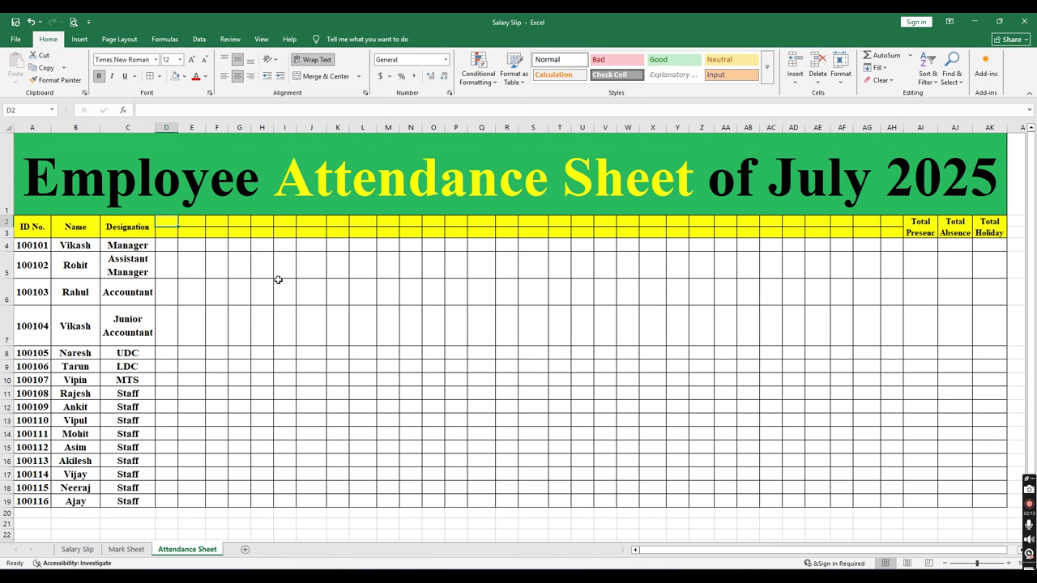
type("Tu")
key("ctrl+Return")
left_click_drag(178, 227, 898, 229)
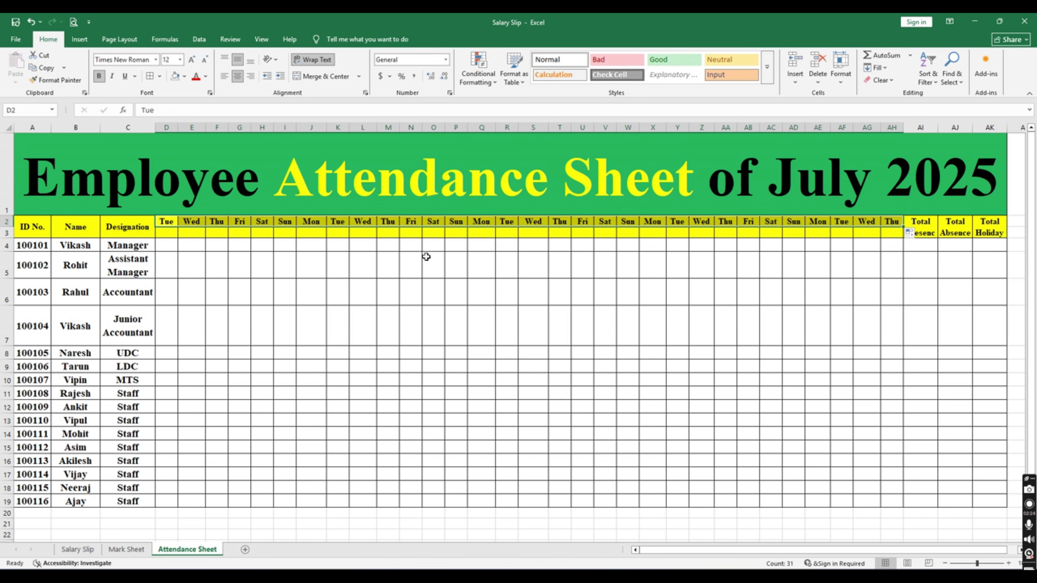
- Enter 1 and 2 in cells D3 and E3 and fill the day numbers across row 3 up to 31 in AH3
left_click(167, 233)
type("1")
key("Tab")
type("2")
key("shift+Tab")
key("shift+Right")
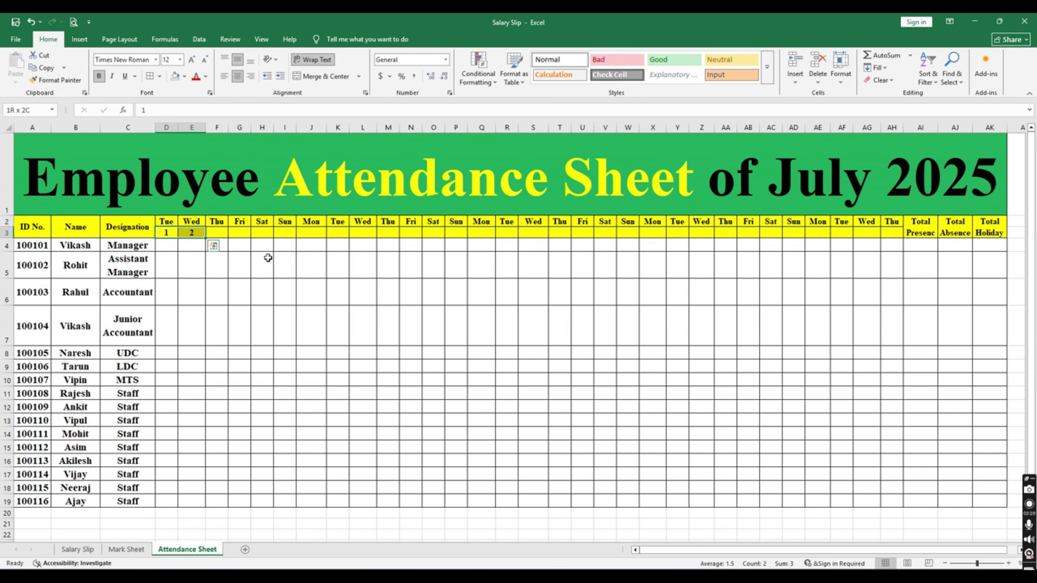
left_click_drag(206, 239, 900, 231)
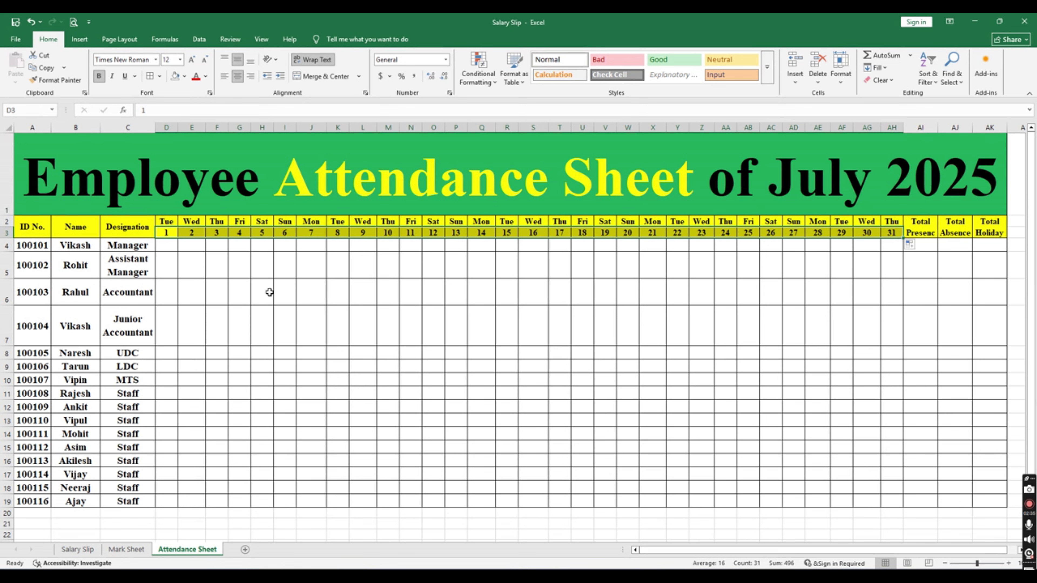
left_click(173, 246)
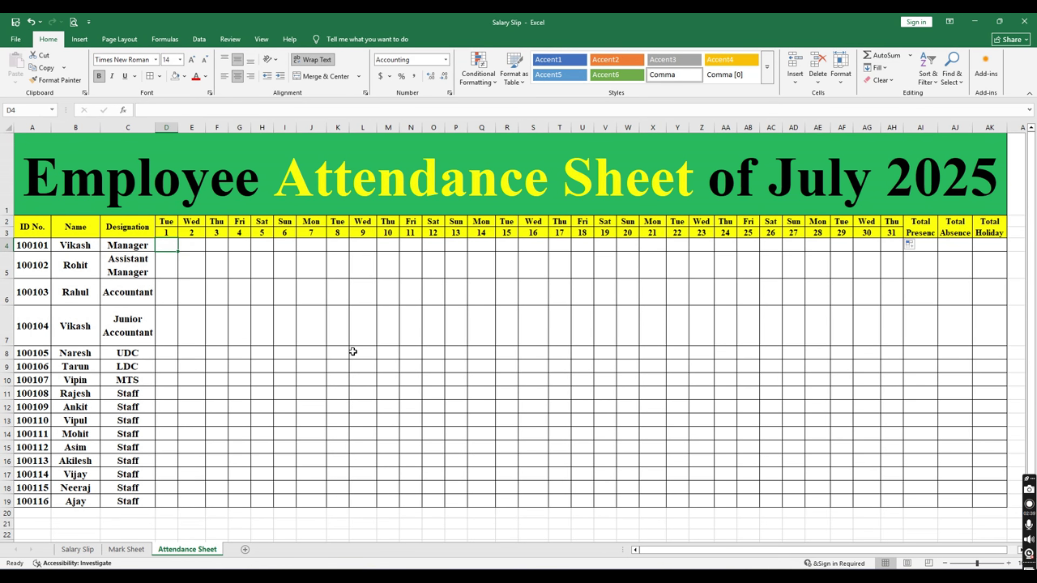
type("P")
key("ctrl+Return")
- Fill the first Sunday column, cells I2 to I19, with red
left_click_drag(284, 224, 285, 497)
left_click(196, 76)
left_click(207, 77)
left_click(185, 76)
left_click(185, 76)
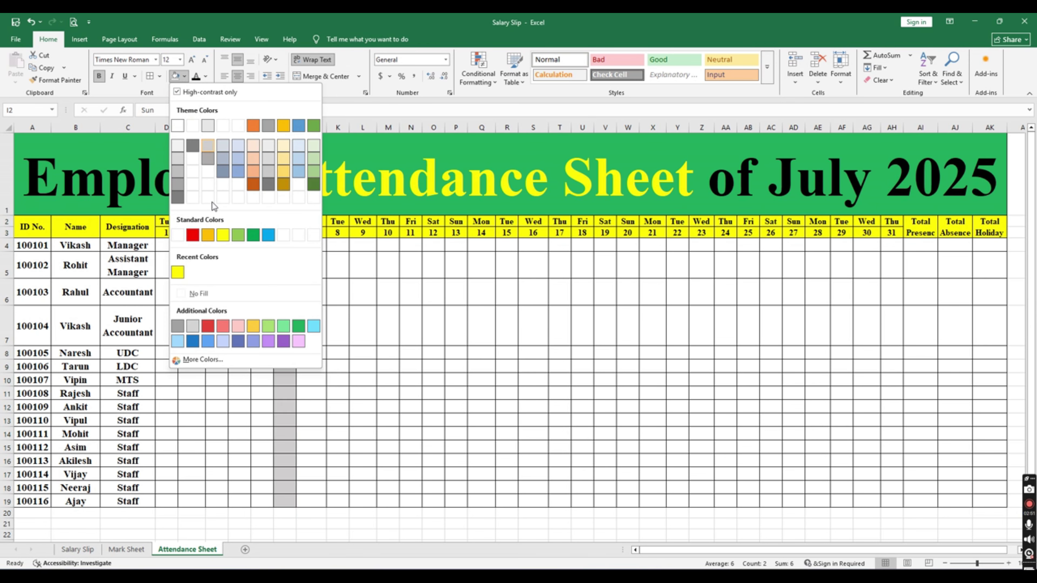
left_click(193, 234)
- Copy the red Sunday formatting from column I to the other Sunday columns P, W and AD with Format Painter
left_click(56, 80)
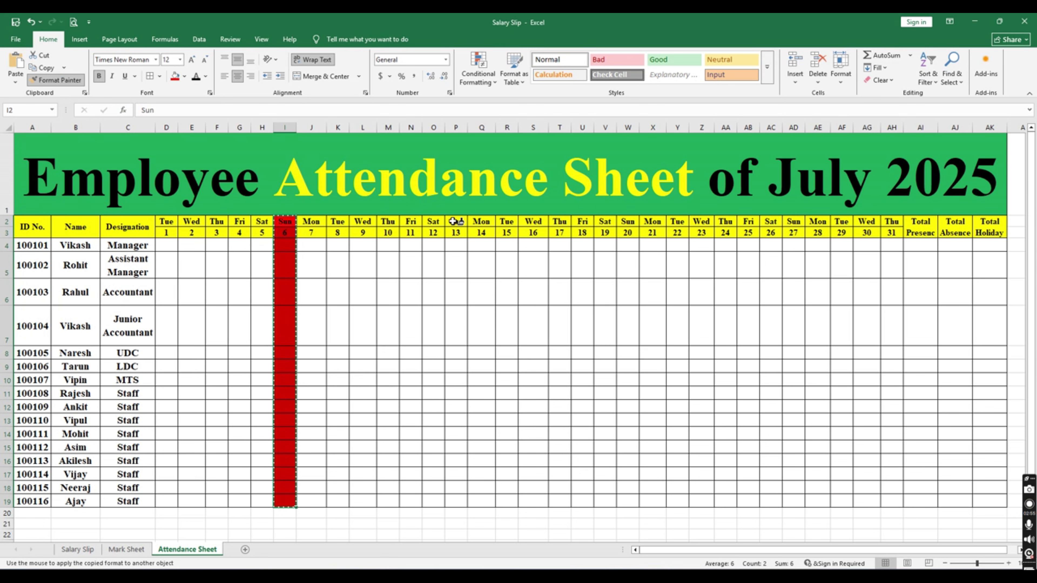
left_click(455, 220)
left_click(51, 79)
left_click(624, 222)
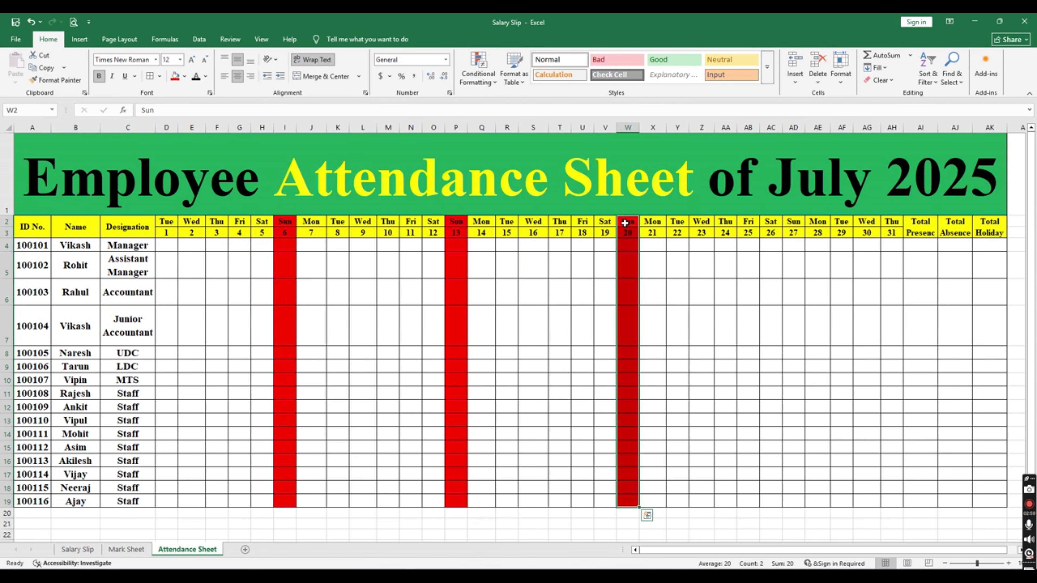
left_click(64, 80)
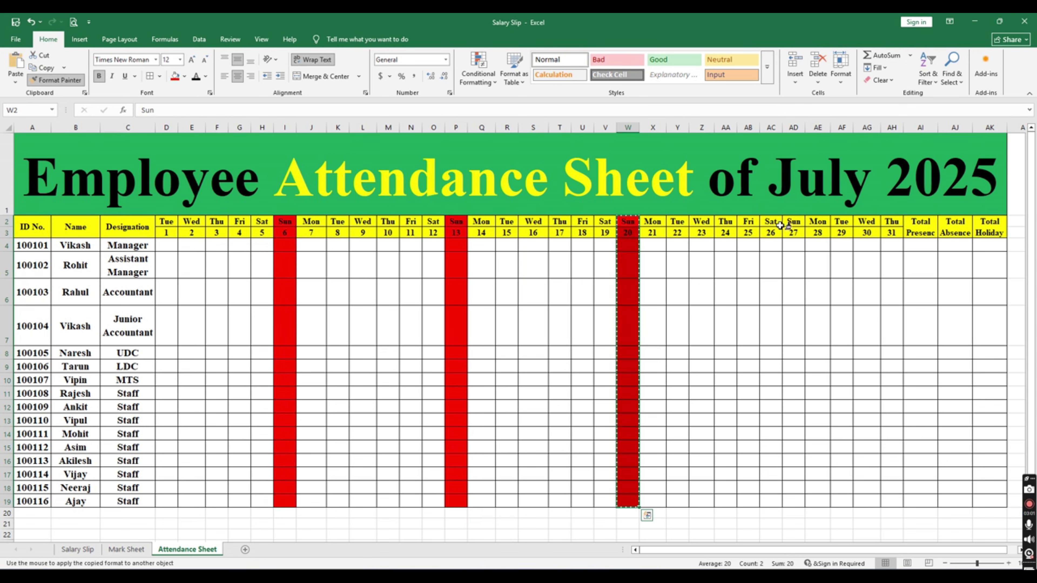
left_click(792, 222)
left_click(71, 81)
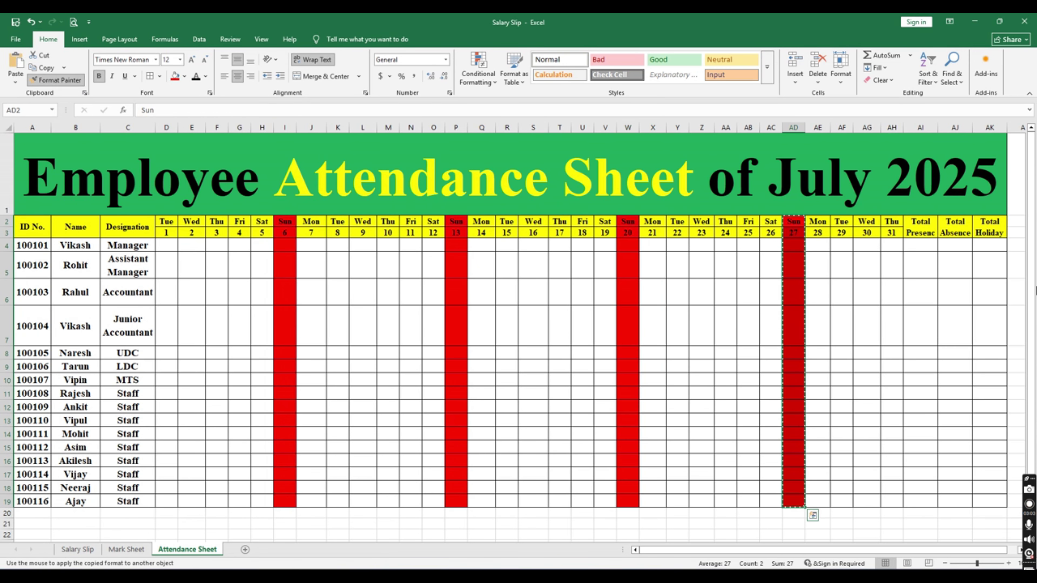
key("Escape")
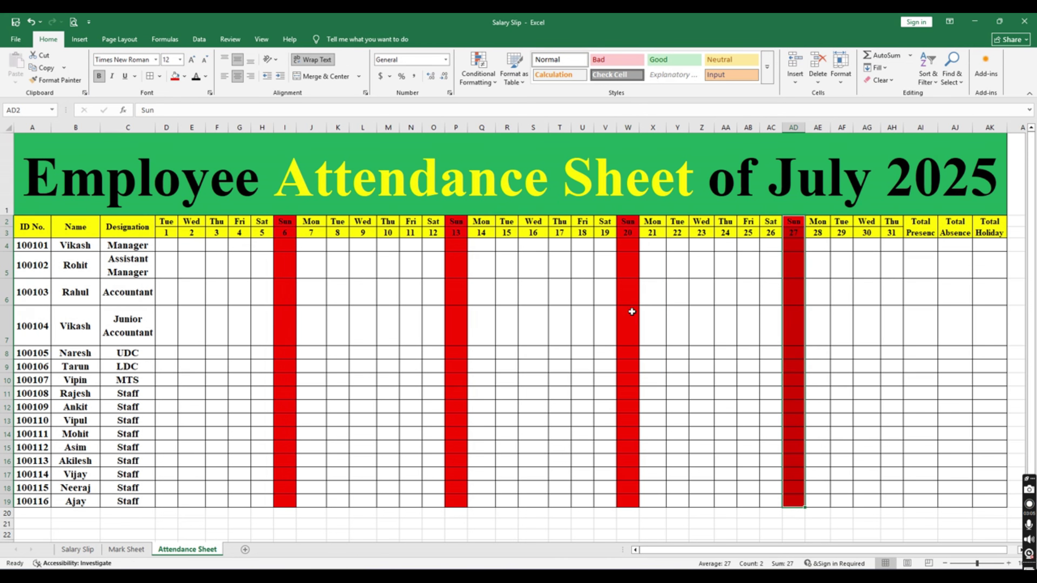
- Enter P in D4 and copy it to cells E4 through H4 for the first employee
left_click(363, 245)
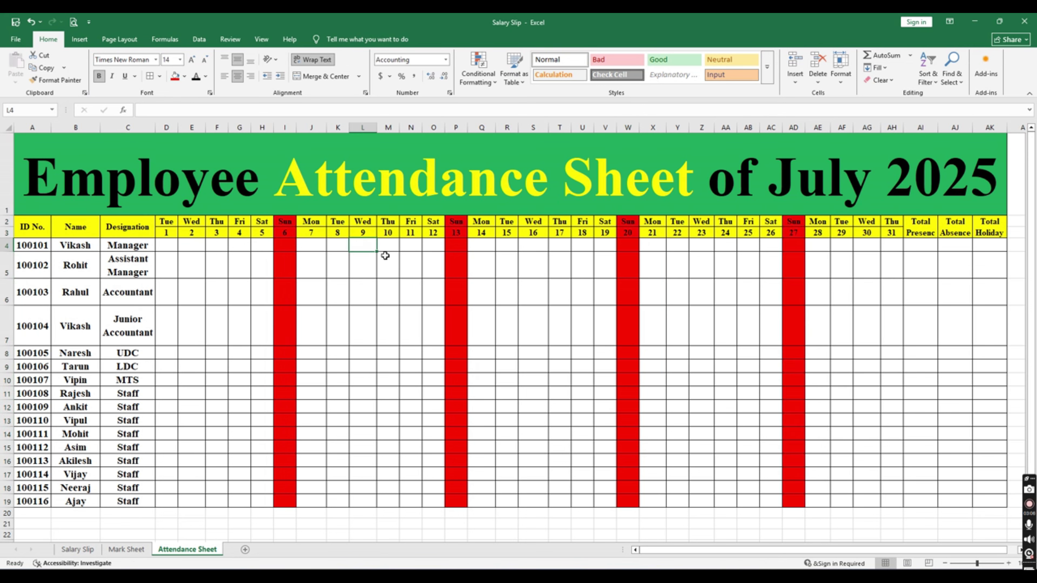
left_click(166, 247)
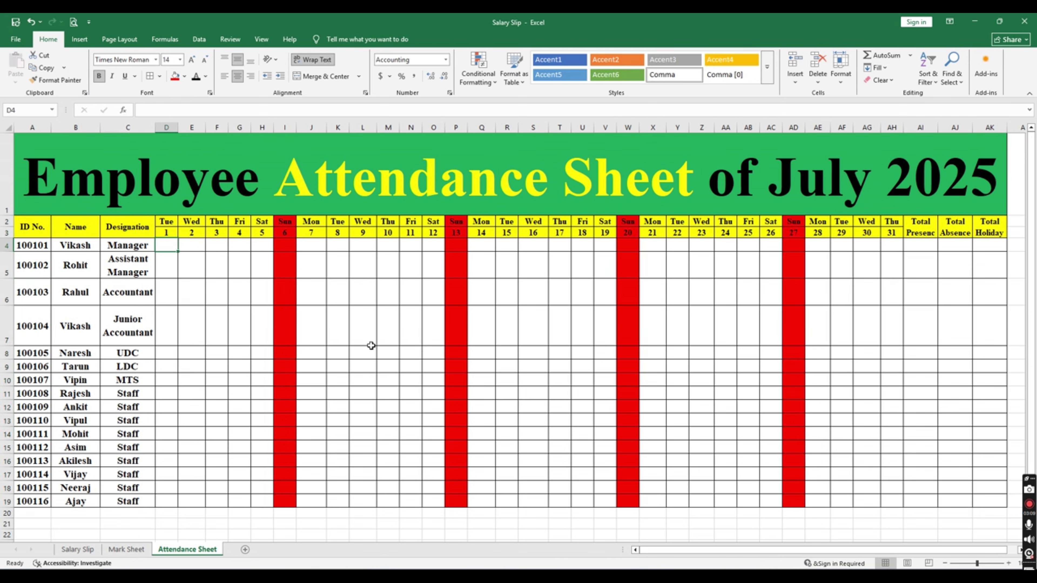
type("P")
key("ctrl+Return")
key("ctrl+c")
key("Right")
key("ctrl+v")
key("Right")
key("ctrl+v")
key("Right")
key("ctrl+v")
key("Right")
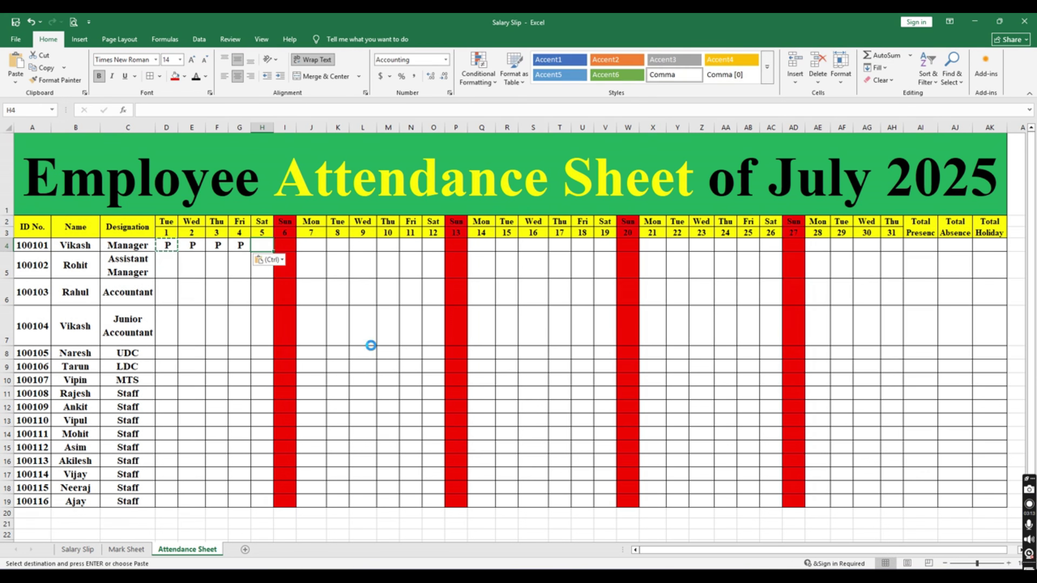
key("ctrl+v")
- Copy the P mark to cells J4 through M4, leaving the Sunday cell I4 blank
key("Right")
key("Right")
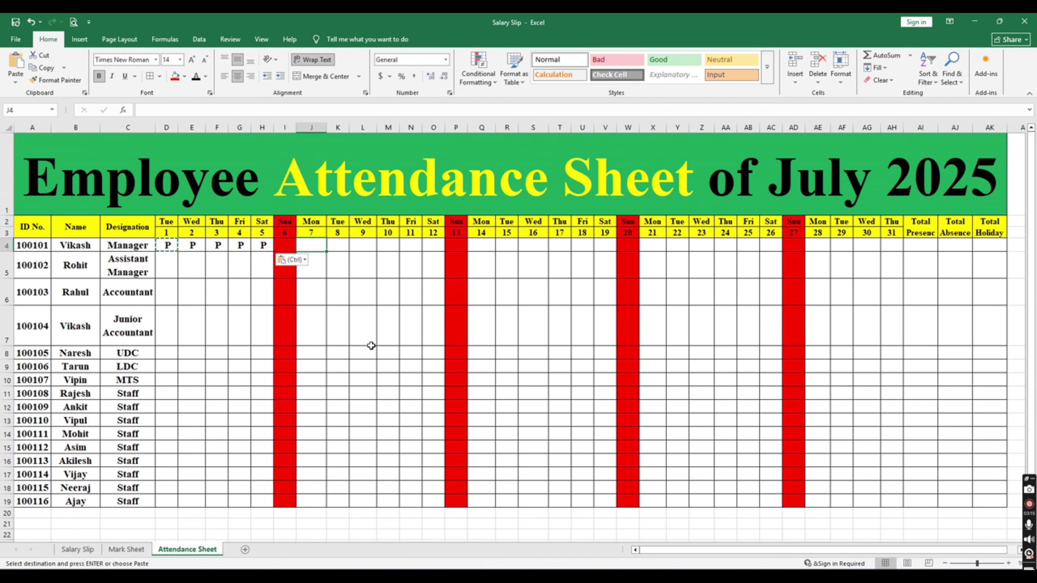
key("ctrl+v")
key("Right")
key("ctrl+v")
key("Right")
key("ctrl+v")
key("Right")
key("ctrl+v")
- Enter A in N4 and P in O4, using the formatted P copied from M4 for O4
key("Right")
type("A")
key("Right")
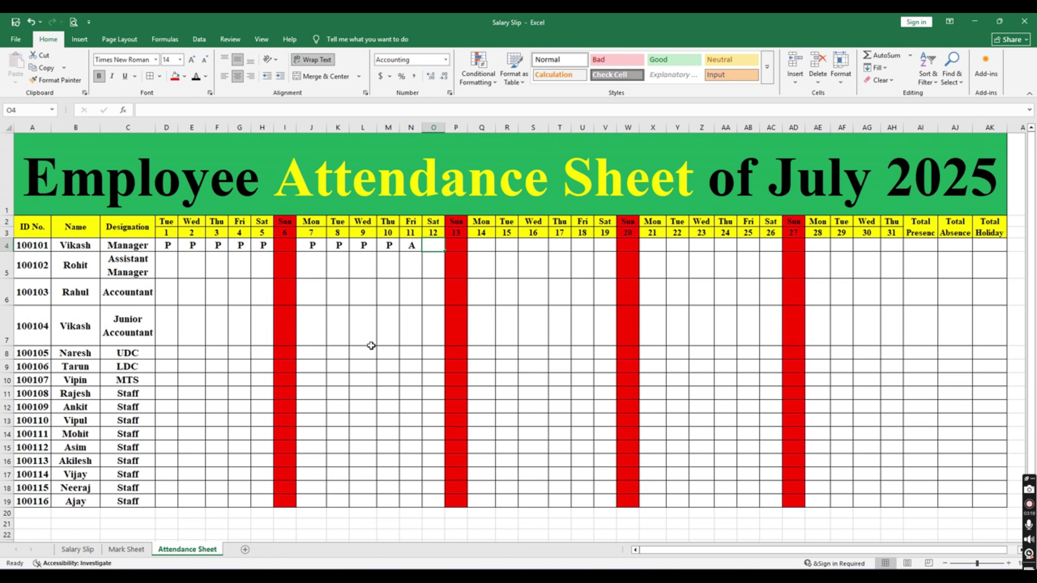
type("p")
key("Left")
key("Left")
key("ctrl+c")
key("Right")
key("Right")
key("Return")
- Copy the P from O4 to cells Q4 through V4
key("Right")
key("Left")
key("ctrl+c")
key("Right")
key("Right")
key("shift+Right")
key("shift+Right")
key("shift+Right")
key("shift+Right")
key("shift+Right")
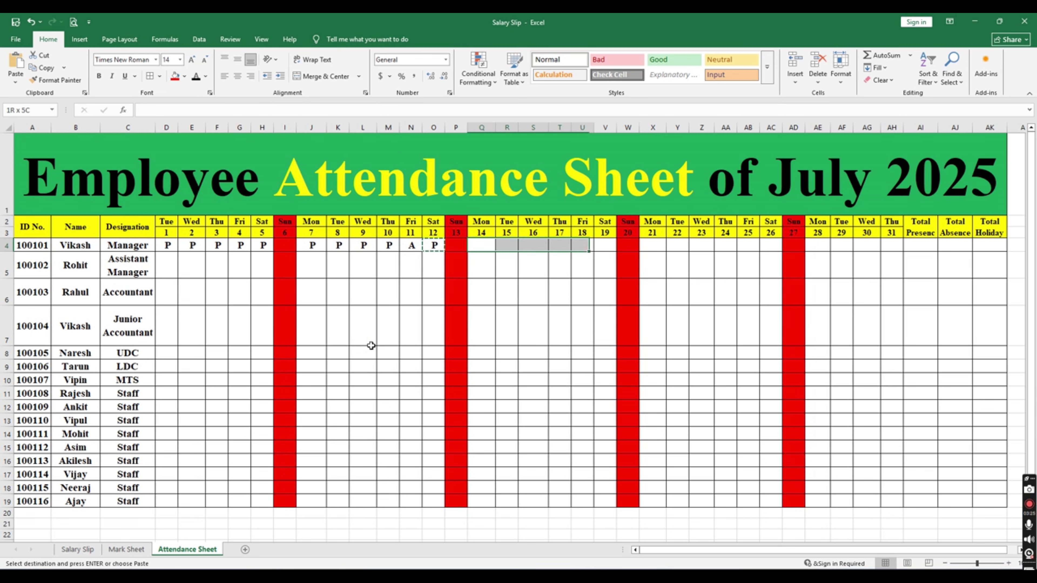
key("Return")
- Enter A in X4 and replace it with the formatted A copied from N4
key("Right")
key("Right")
key("Right")
key("Right")
key("Right")
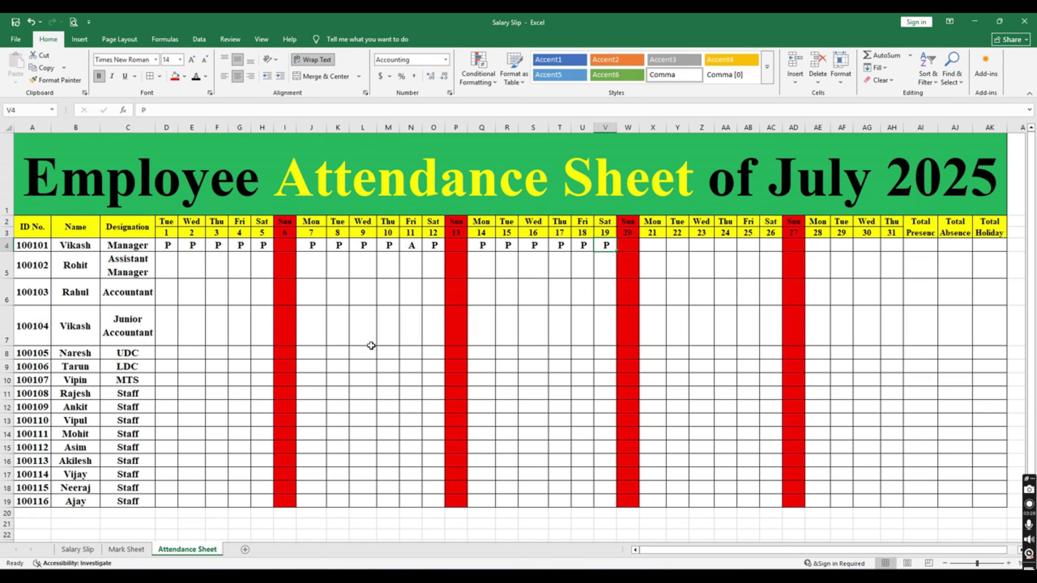
key("Right")
key("Right")
type("A")
key("ctrl+Return")
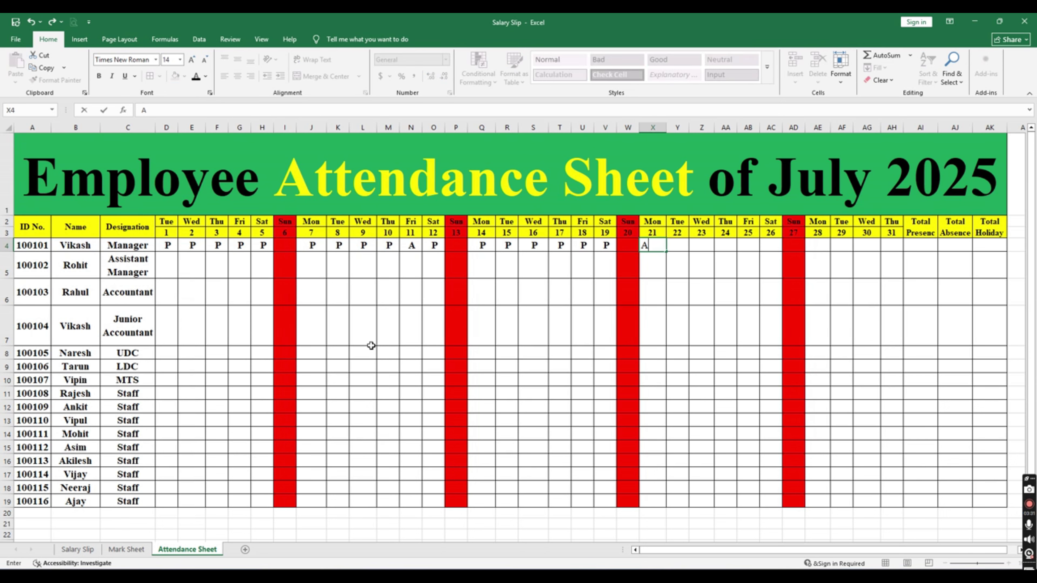
key("Left")
key("Left")
key("Left")
key("Left")
key("Left")
key("Left")
key("Left")
key("Left")
key("Left")
key("Left")
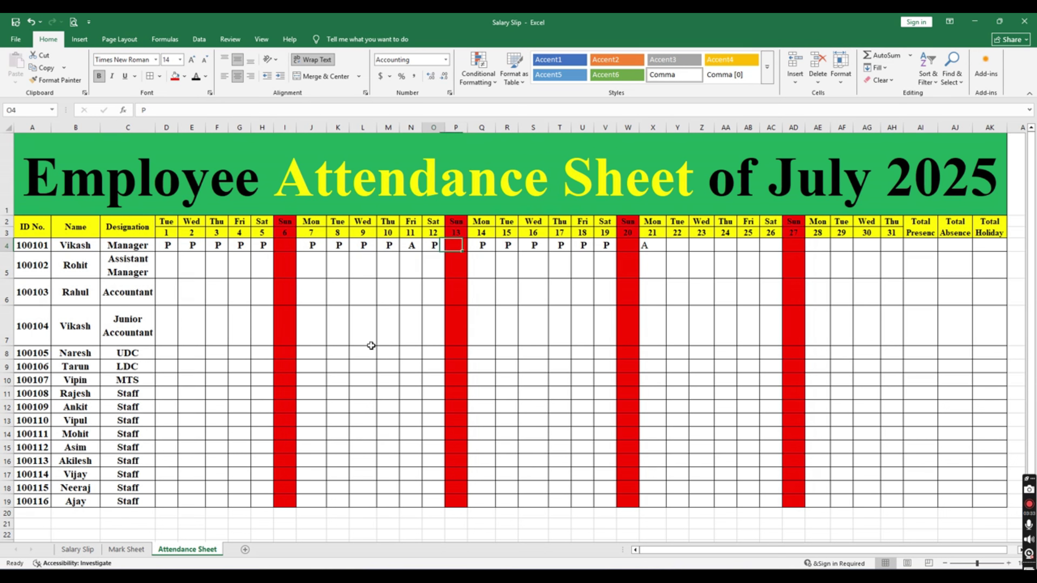
key("ctrl+c")
key("Right")
key("Right")
key("Right")
key("Right")
key("Right")
key("Right")
key("Right")
key("Right")
key("Right")
key("Right")
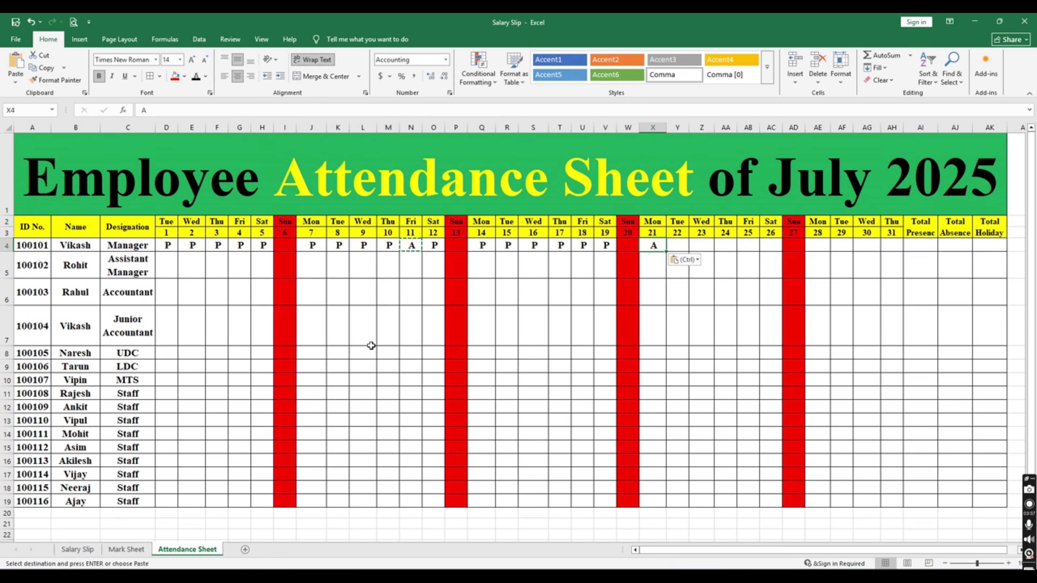
- Copy the A from X4 to cells Y4 through AC4
key("ctrl+c")
key("Right")
key("shift+Right")
key("shift+Right")
key("shift+Right")
key("shift+Right")
key("Return")
- Enter P in AE4 for Monday 28
key("Right")
key("Right")
key("Right")
key("Right")
key("Right")
key("Right")
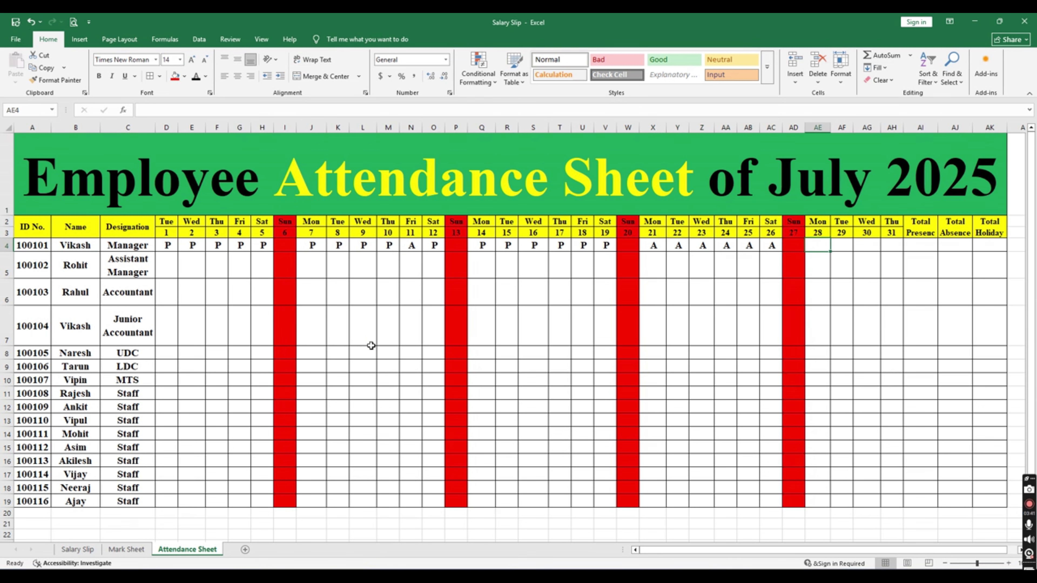
type("P")
key("Left")
key("Left")
- Make cells D4 to AK19 bold and centred
left_click(168, 248)
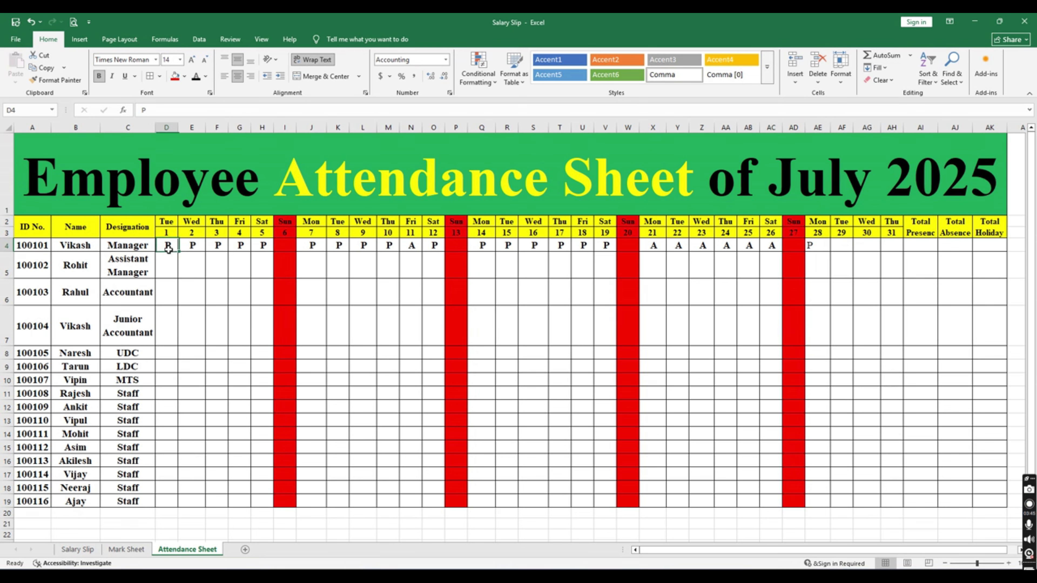
left_click(986, 500, "shift")
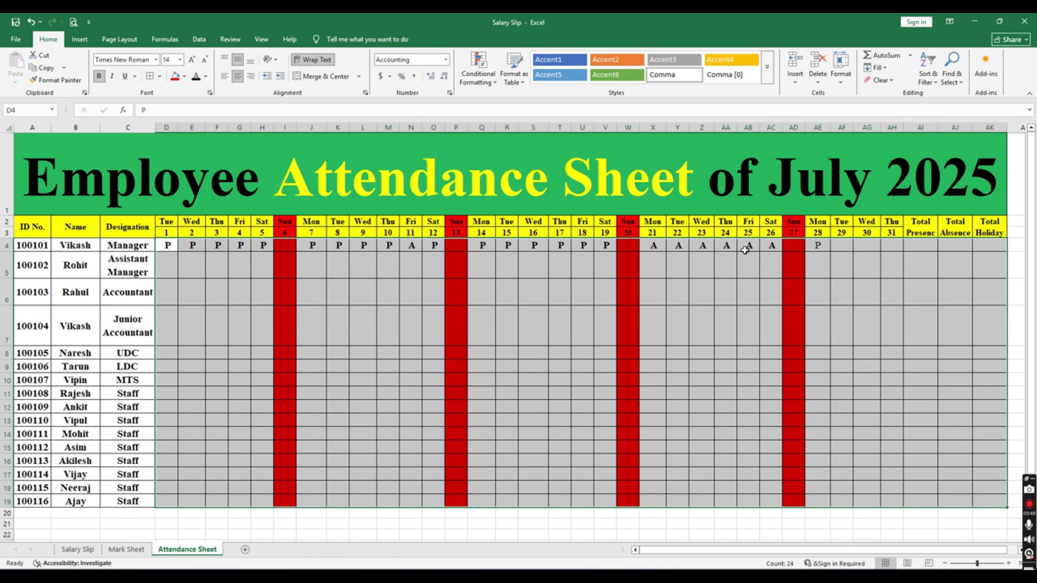
left_click(601, 247)
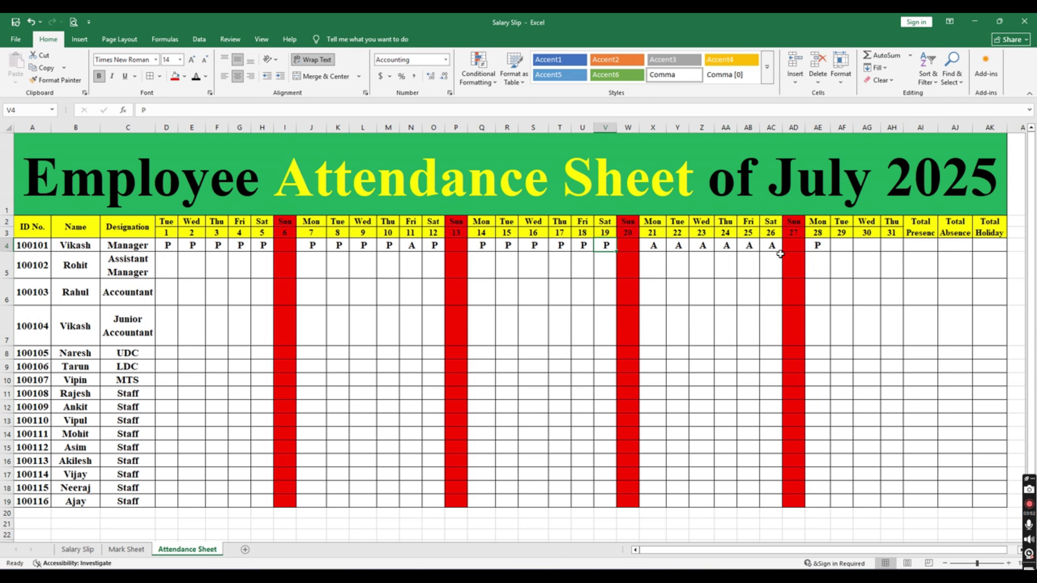
- Copy the P from AE4 to cells AF4 through AH4
left_click(815, 245)
key("ctrl+c")
key("shift+Right")
key("shift+Right")
key("Return")
- Enter A in D5 and copy it to E5 and F5 for the assistant manager
left_click(170, 264)
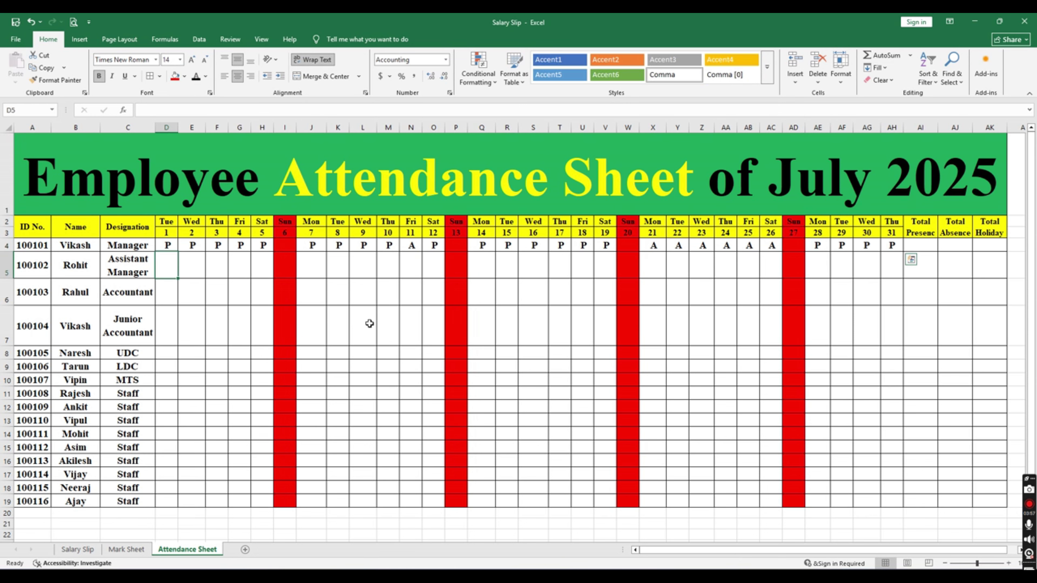
type("A")
key("Return")
key("Up")
key("ctrl+c")
key("Right")
key("ctrl+v")
key("Right")
key("ctrl+v")
- Enter P in cells G5 and H5
key("Right")
type("P")
key("Right")
type("P")
key("Right")
- Enter P in J5 and copy it to cells K5 through N5
key("Right")
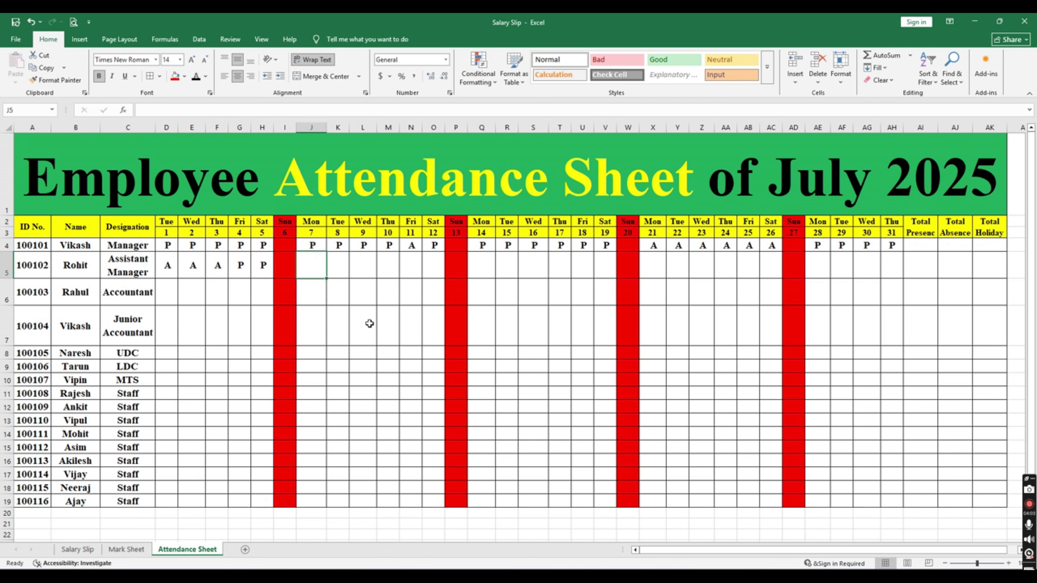
type("P")
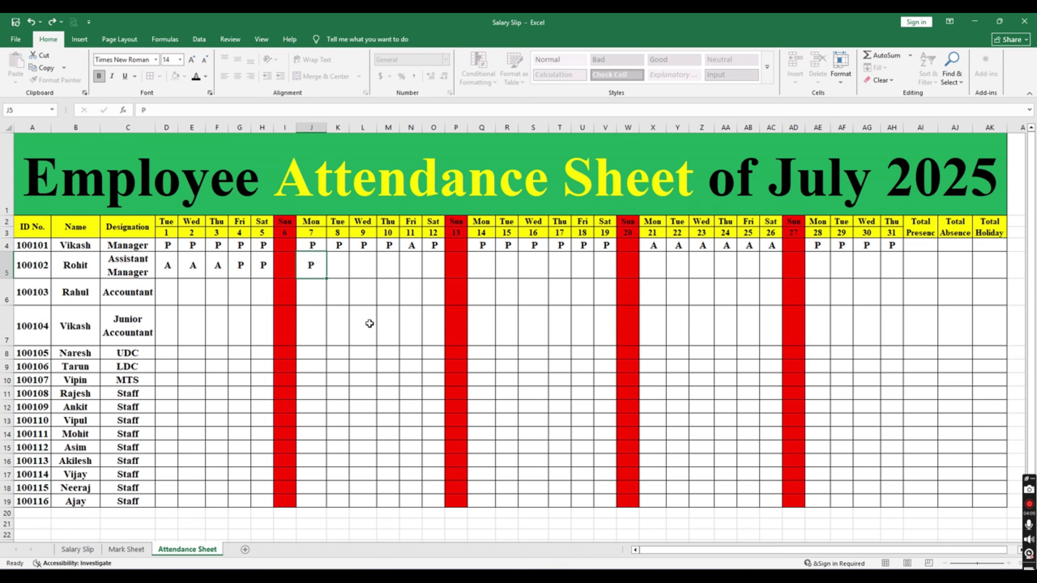
key("ctrl+Return")
key("ctrl+c")
key("Right")
key("shift+Right")
key("shift+Right")
key("shift+Right")
key("Return")
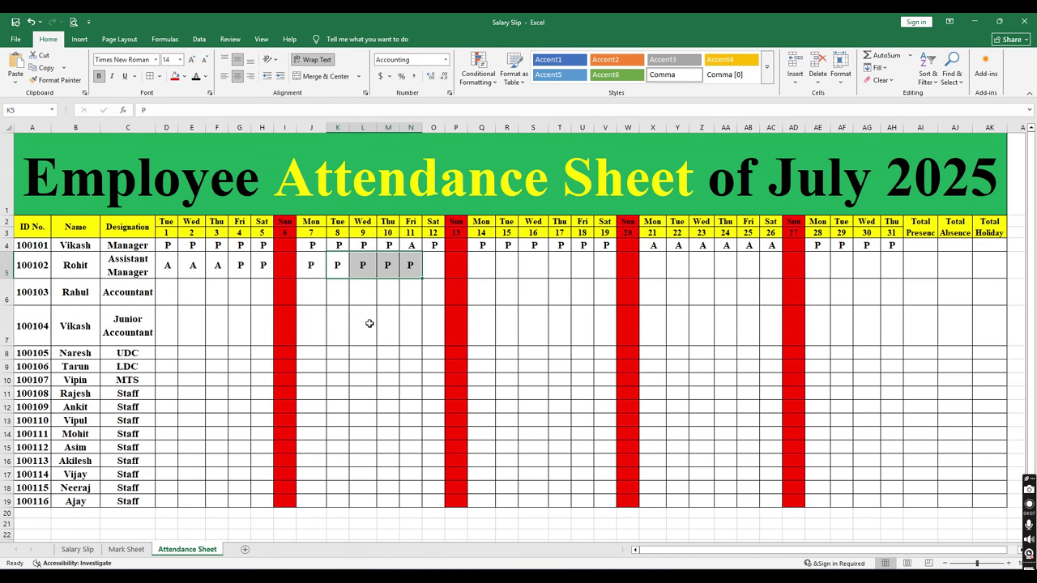
- Enter A in O5 for Saturday 12
key("Right")
key("Right")
key("Right")
key("Right")
type("A")
key("Right")
- Copy the manager's P marks from Q4 through V4 into Q5 through V5
key("Right")
key("Right")
key("Left")
key("Up")
key("shift+Right")
key("shift+Right")
key("shift+Right")
key("shift+Right")
key("shift+Right")
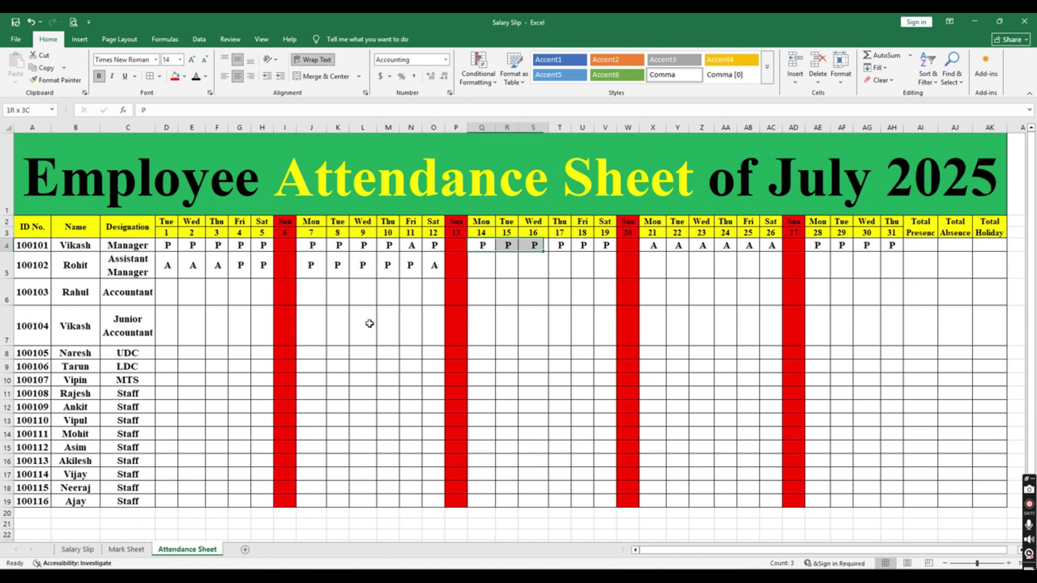
key("ctrl+c")
key("Down")
key("Return")
- Copy the P in V5 to cells X5 through AC5
key("Right")
key("Right")
key("Right")
key("Right")
key("Right")
key("Right")
key("Right")
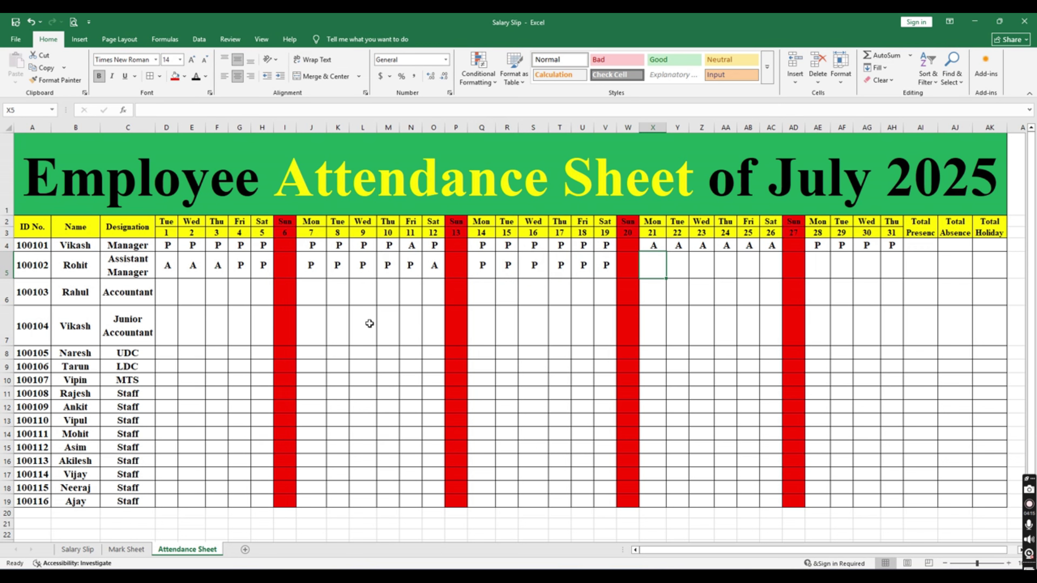
key("Left")
key("Left")
key("ctrl+c")
key("Right")
key("Right")
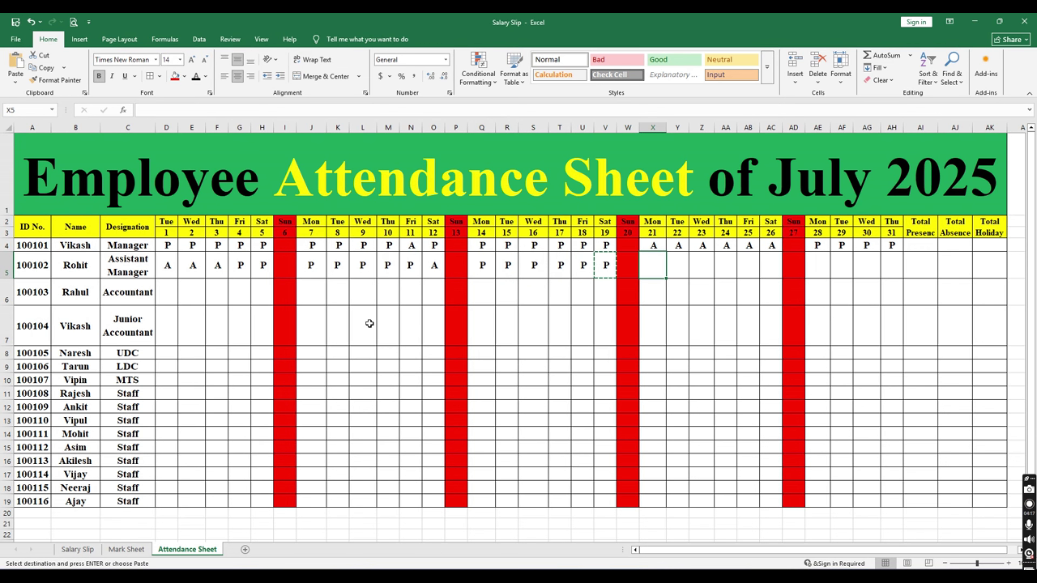
key("shift+Right")
key("shift+Right")
key("shift+Right")
key("shift+Right")
key("shift+Right")
key("Return")
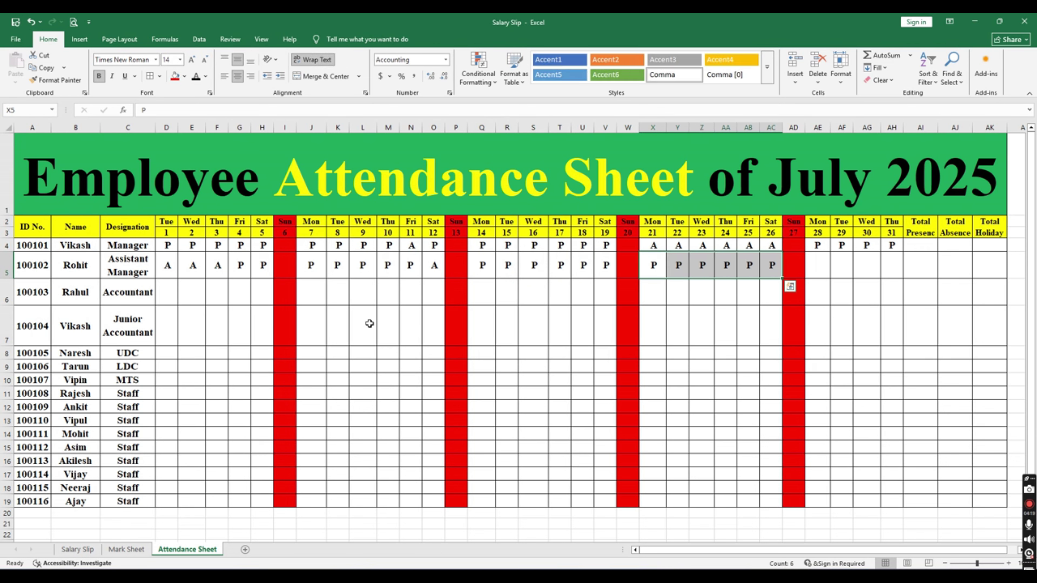
- Try to paste P into cells AE5 through AH5
key("Right")
key("Right")
key("Right")
key("Right")
key("Right")
key("Right")
key("Right")
key("shift+Right")
key("shift+Right")
key("shift+Right")
key("Return")
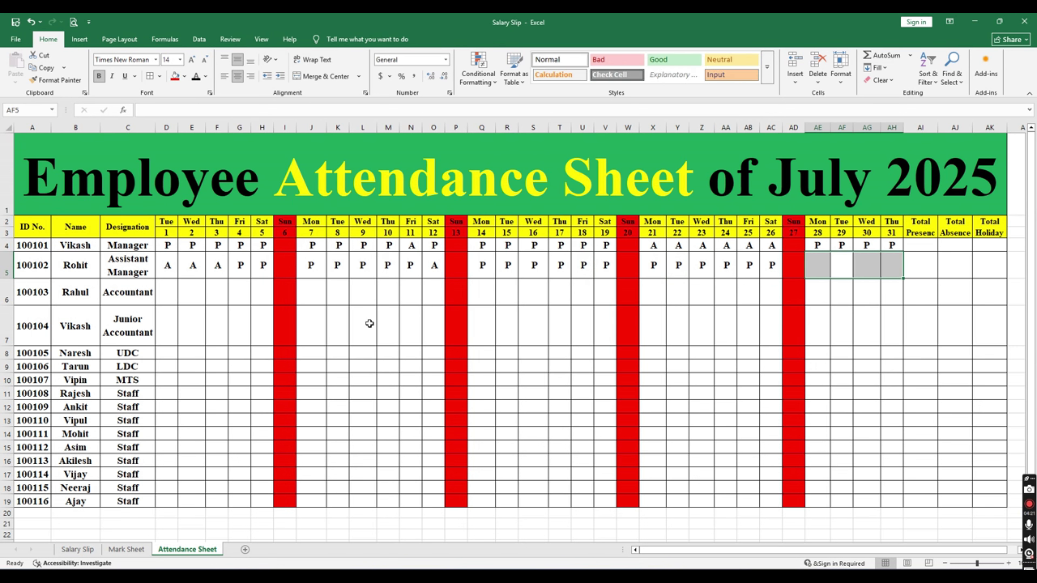
- Copy the P in AF4 into cells AE5 through AH5 to complete the assistant manager's row
key("Up")
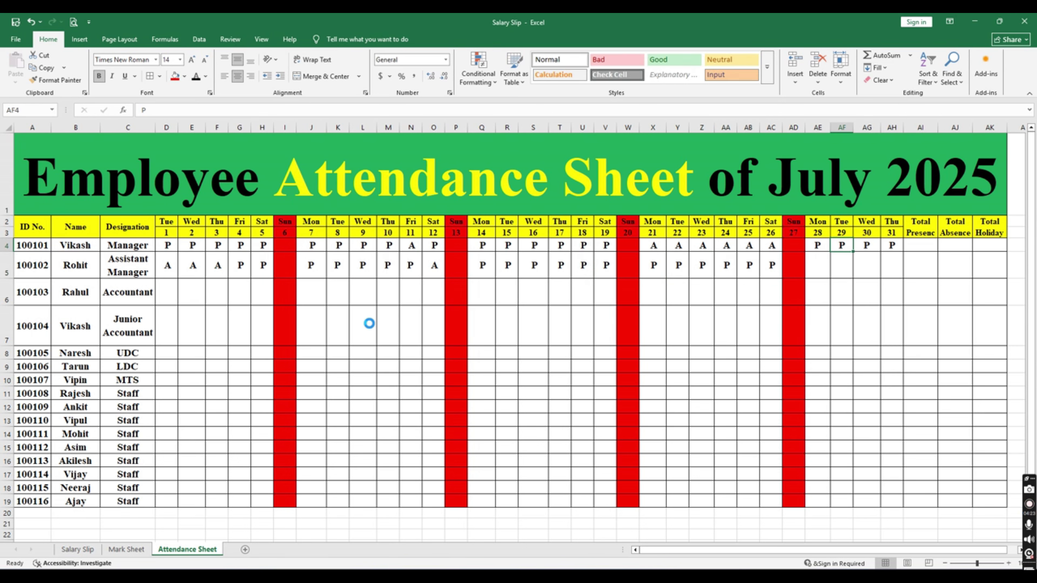
key("Down")
key("Left")
key("shift+Right")
key("shift+Right")
key("shift+Right")
key("ctrl+v")
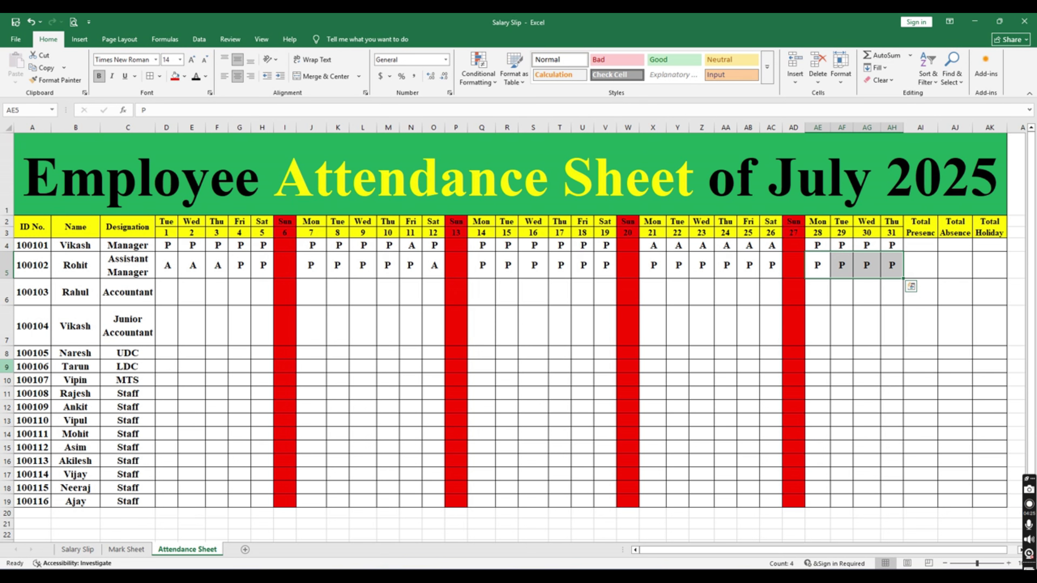
- Enter P in D6 and copy it to E6 through H6 for the accountant
left_click(168, 294)
type("P")
key("ctrl+Return")
key("ctrl+c")
key("Right")
key("shift+Right")
key("shift+Right")
key("shift+Right")
key("ctrl+v")
- Paste the copied P into cells J6 through O6
key("Right")
key("Right")
key("Right")
key("Right")
key("Right")
key("shift+Right")
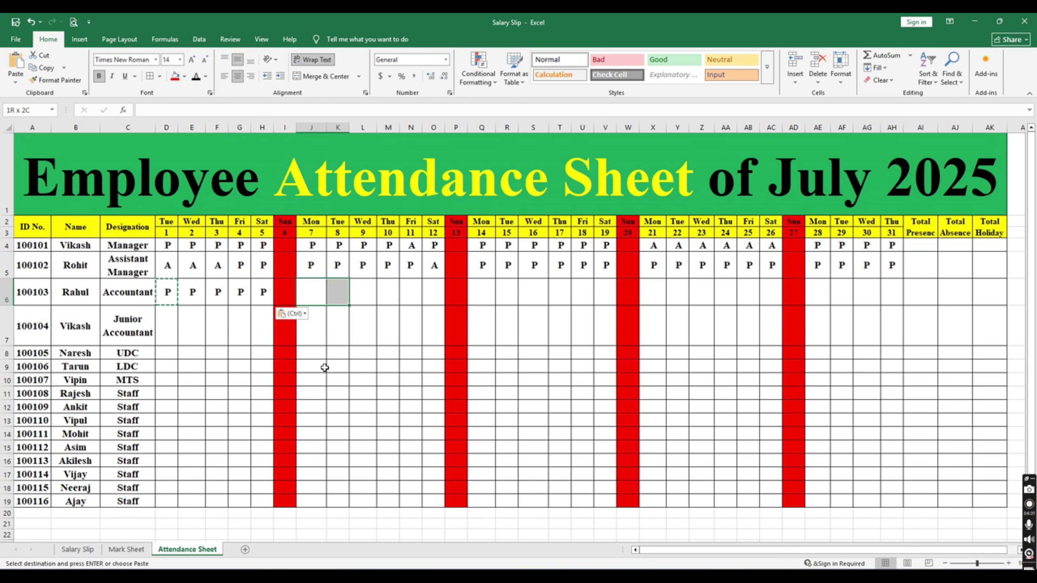
key("shift+Right")
key("shift+Right")
key("shift+Right")
key("shift+Right")
key("ctrl+v")
key("Right")
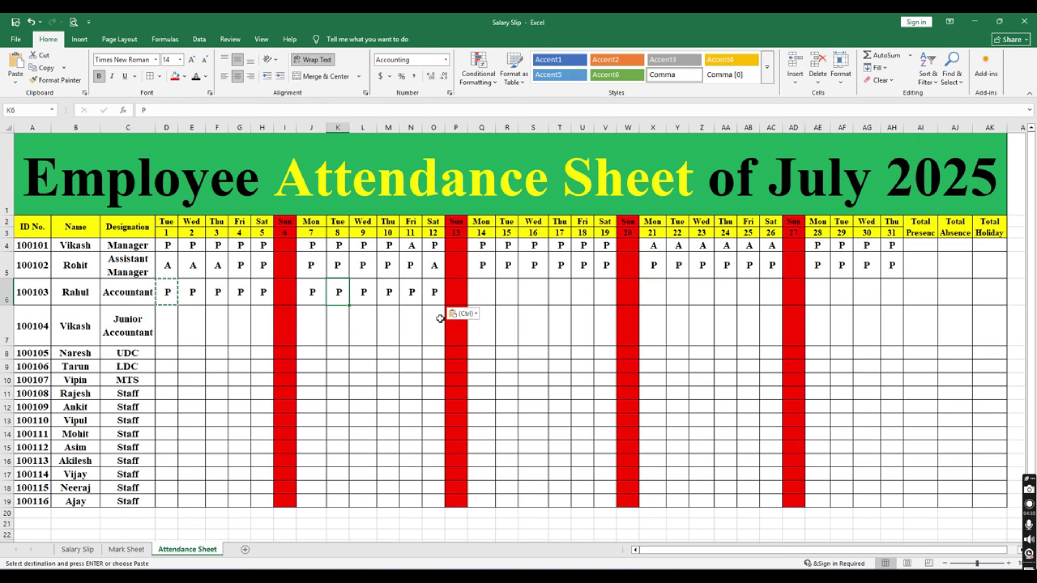
- Paste the copied P into cells Q6 through V6 and X6 through AC6
left_click(485, 290)
left_click(608, 290, "shift")
key("ctrl+v")
left_click(652, 291)
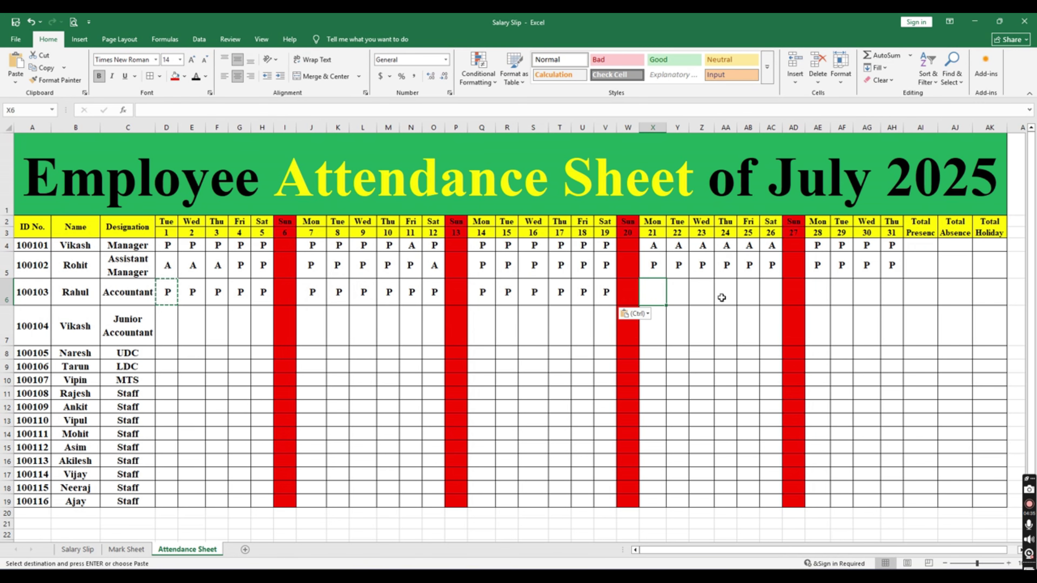
left_click(769, 297, "shift")
key("ctrl+v")
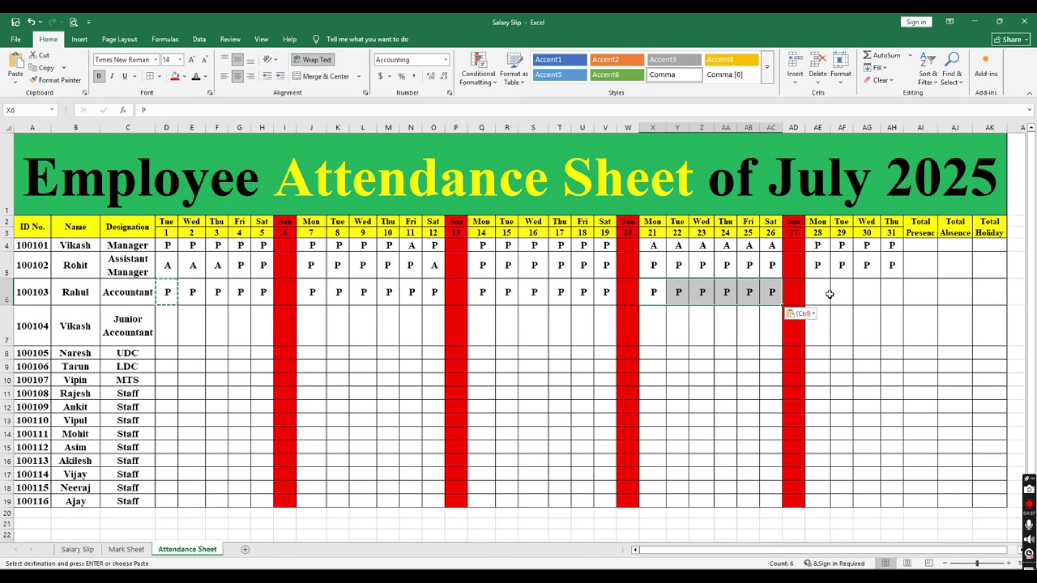
- Paste the copied P into cells AE6 through AH6 to complete the accountant's row
left_click(824, 295)
left_click(890, 301, "shift")
key("ctrl+v")
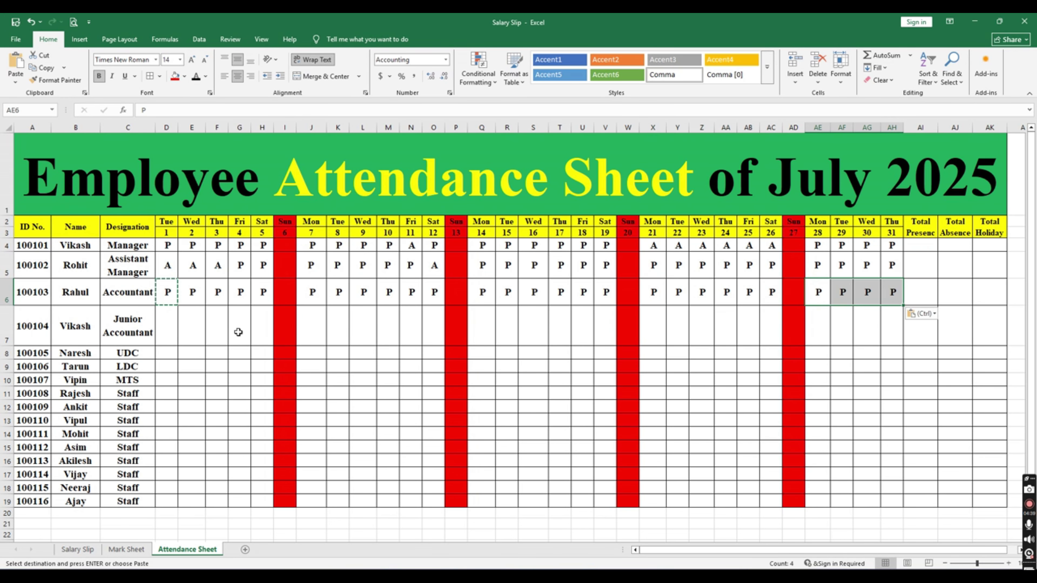
key("Escape")
- Enter P in D7 and copy it to E7 through H7 for the junior accountant
left_click(164, 325)
type("P")
key("ctrl+Return")
key("ctrl+c")
key("Right")
key("shift+Right")
key("shift+Right")
key("shift+Right")
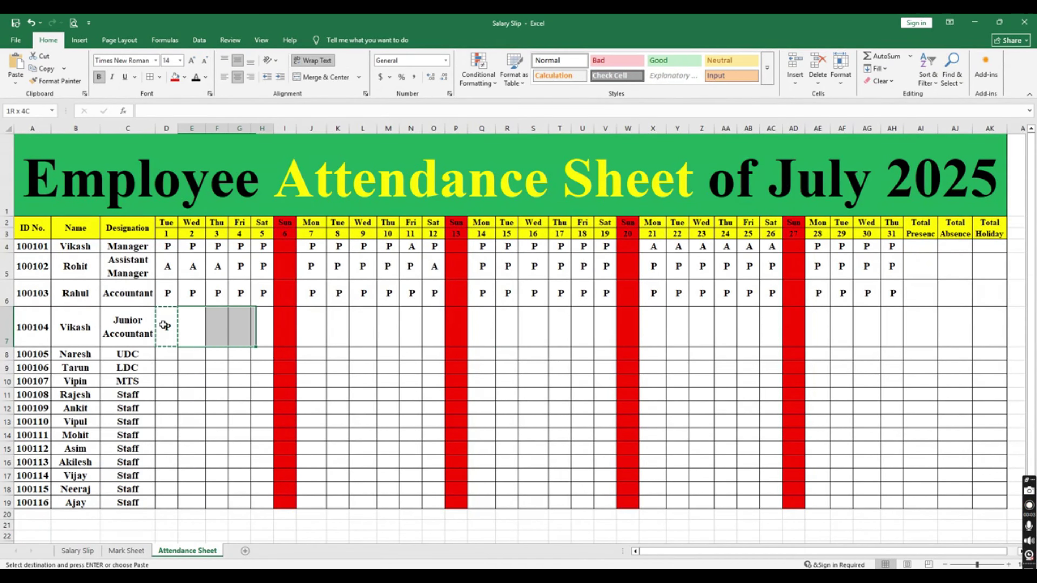
key("ctrl+v")
- Paste the copied P into cells J7 through O7
key("Right")
key("Right")
key("Right")
key("Right")
key("Right")
key("shift+Right")
key("shift+Right")
key("shift+Right")
key("shift+Right")
key("shift+Right")
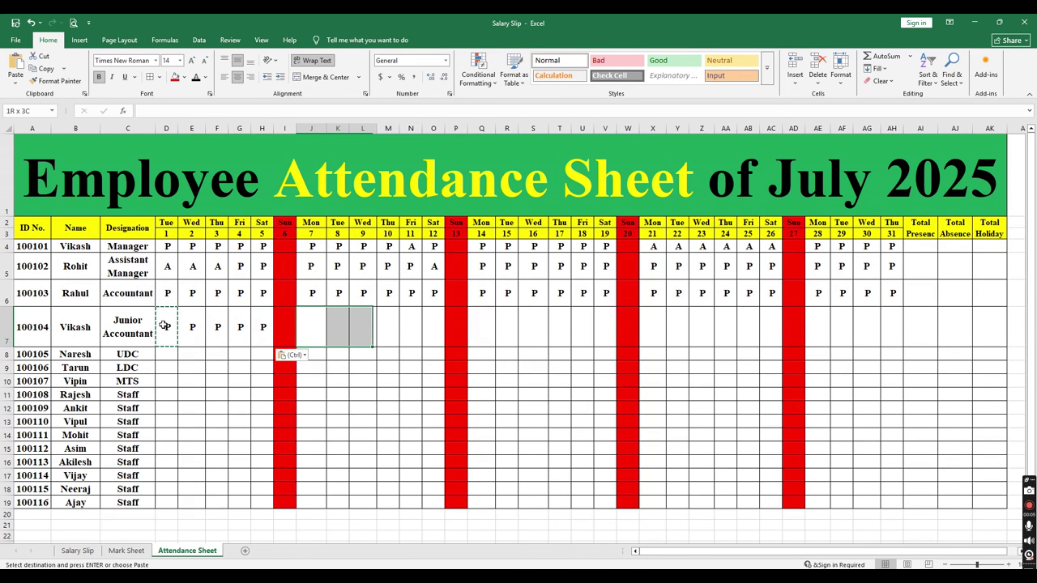
key("ctrl+v")
- Copy the P in O7 to cells Q7 through V7
key("Right")
key("Right")
key("Right")
key("Right")
key("Right")
key("Right")
key("Right")
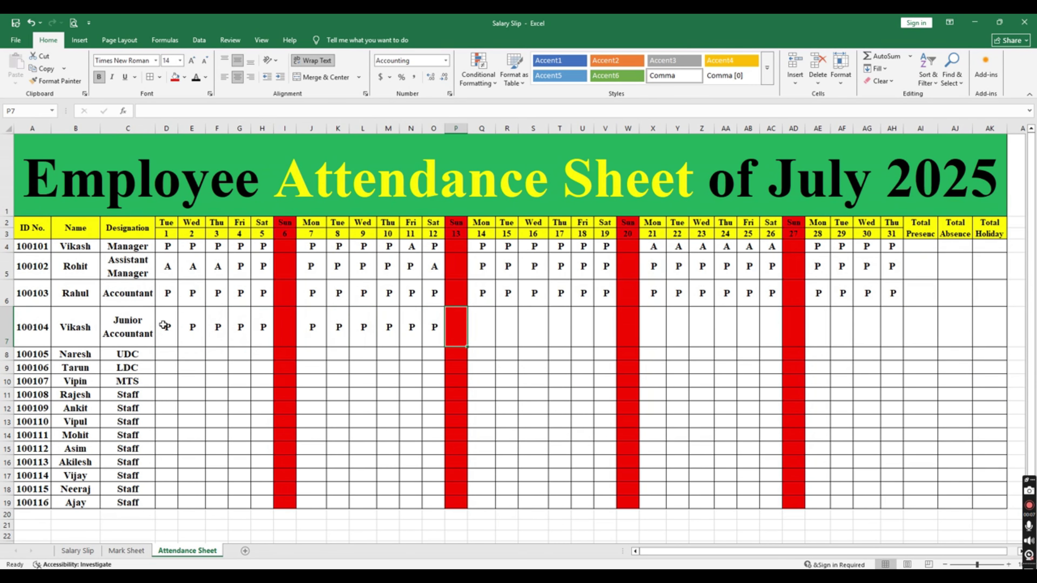
key("Escape")
key("Left")
key("Left")
key("ctrl+c")
key("Right")
key("Right")
key("shift+Right")
key("shift+Right")
key("shift+Right")
key("shift+Right")
key("shift+Right")
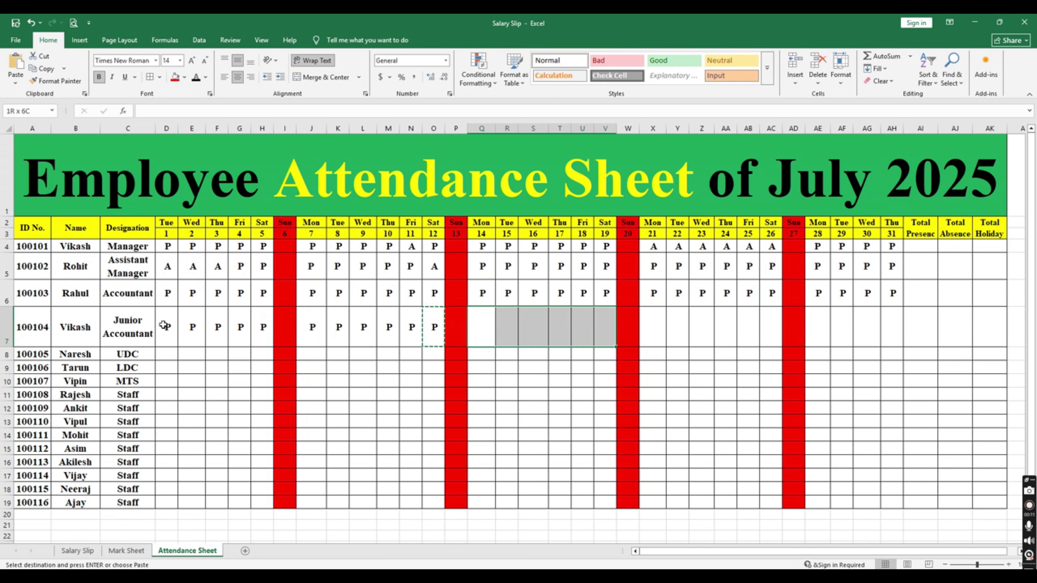
key("ctrl+v")
- Paste the copied P into cells X7 through AC7
key("Right")
key("Right")
key("Right")
key("Right")
key("Right")
key("Right")
key("Right")
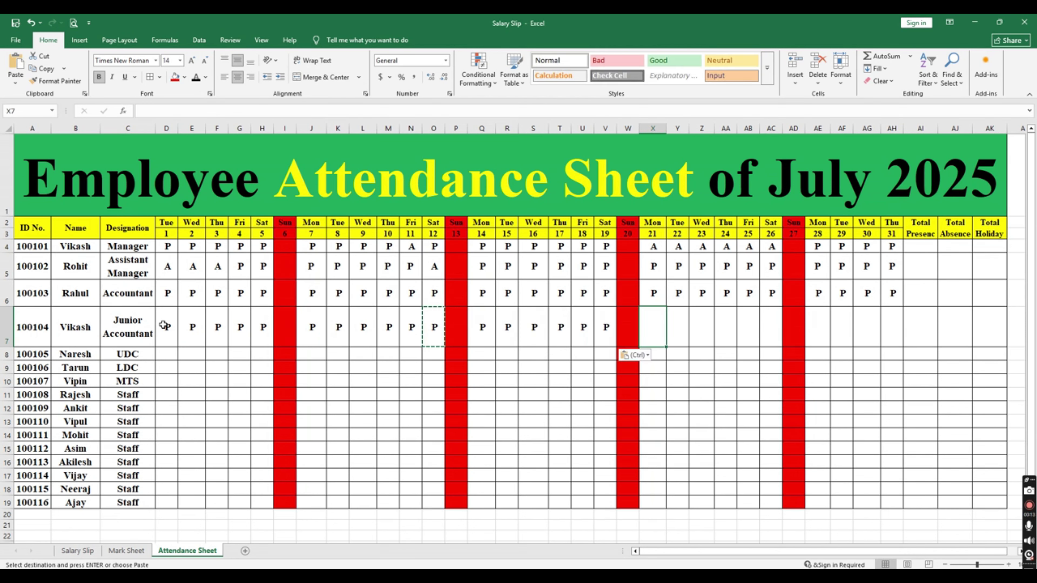
key("shift+Right")
key("shift+Right")
key("shift+Right")
key("shift+Right")
key("shift+Right")
key("ctrl+v")
- Paste the copied P into cells AE7 through AG7
key("Right")
key("Right")
key("Right")
key("Right")
key("Right")
key("Right")
key("Right")
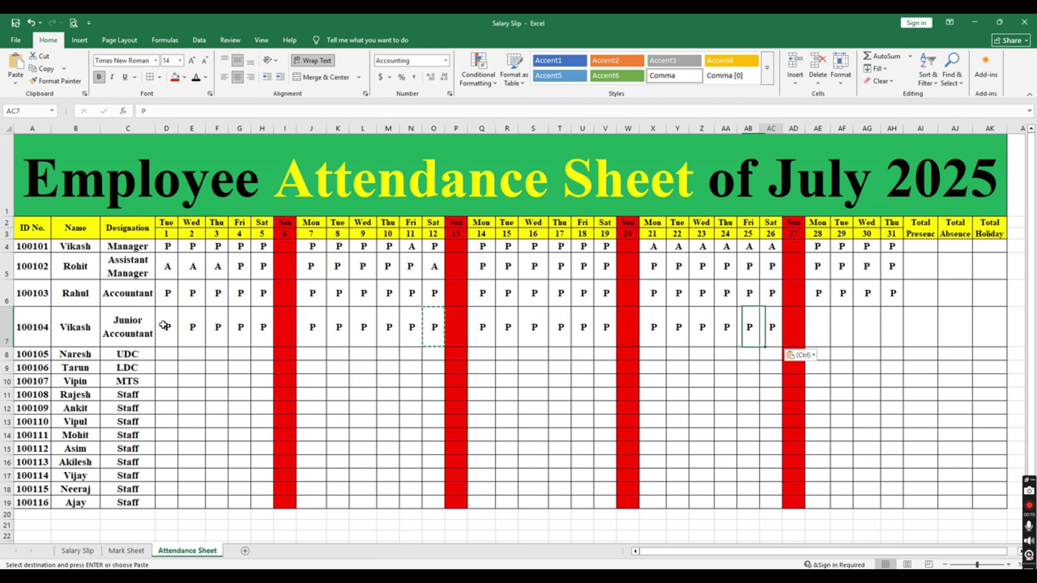
key("shift+Right")
key("shift+Right")
key("ctrl+v")
- Enter A in AH7 for Thursday 31 in the junior accountant's row
key("Right")
key("Right")
key("Right")
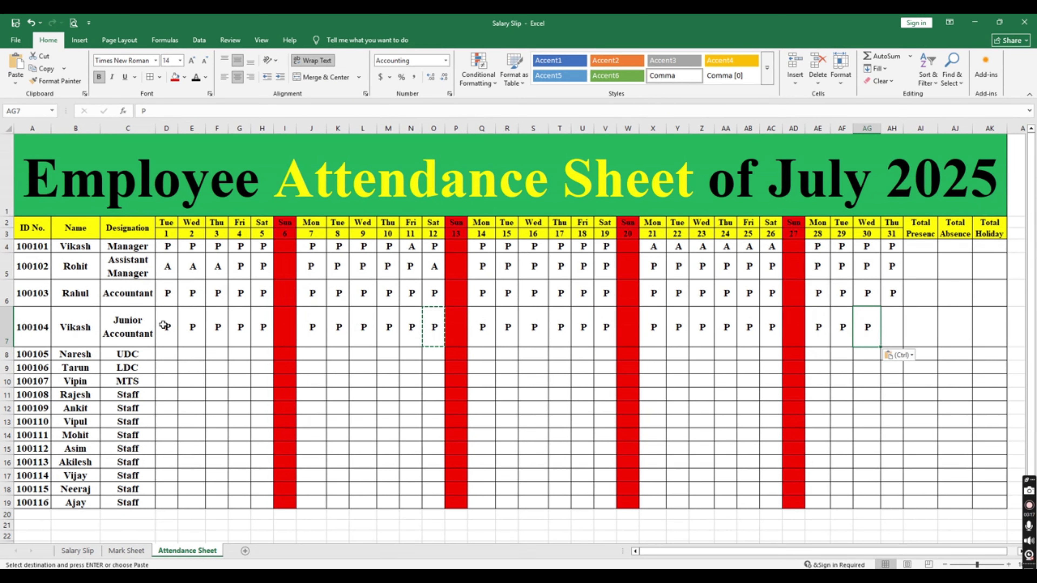
key("F2")
type("A")
key("Return")
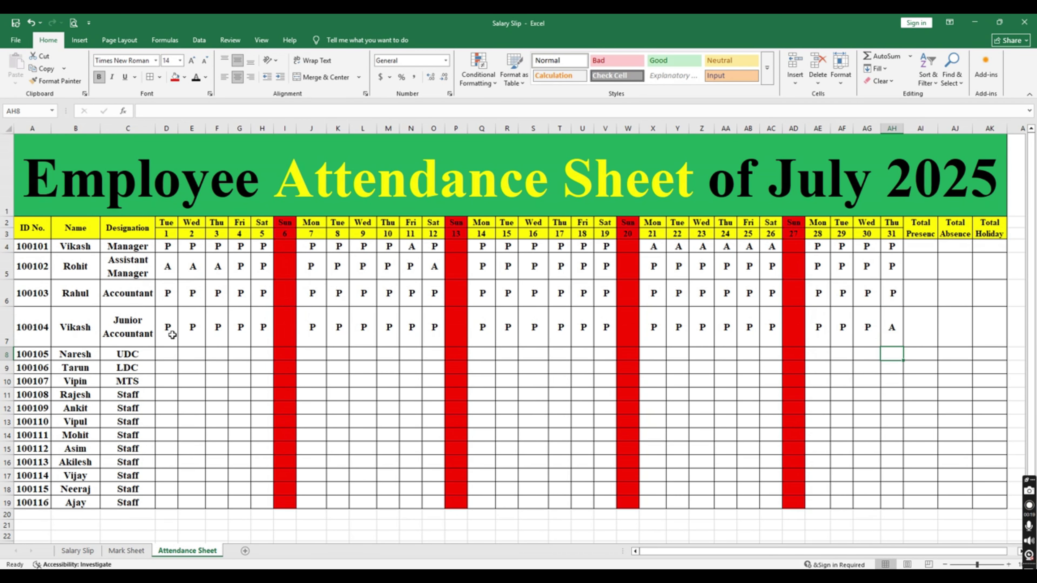
- Enter A in D8 for the UDC employee and copy it to cells E8 through H8
left_click(173, 340)
left_click(171, 359)
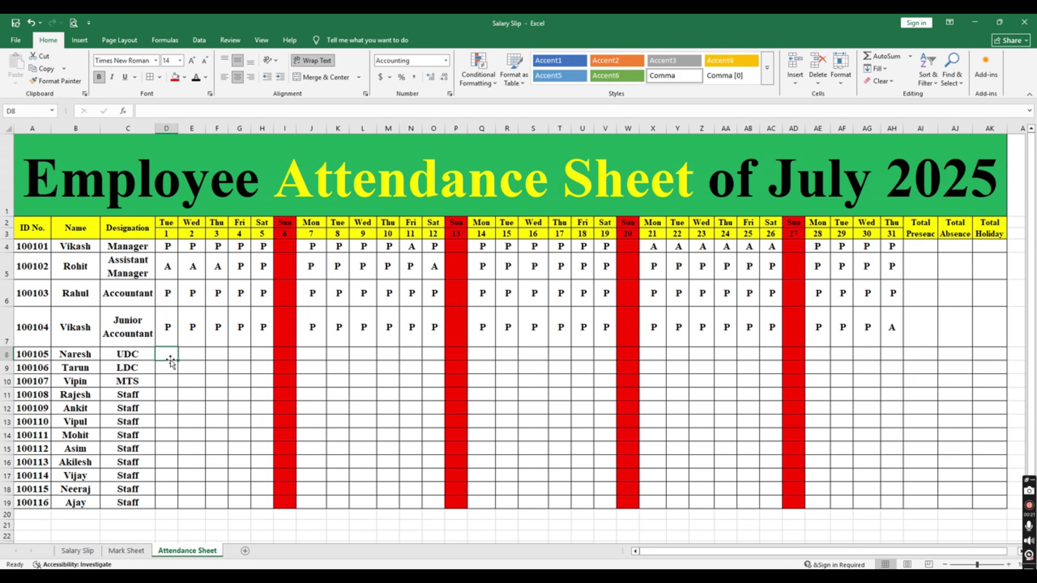
type("A")
key("ctrl+Return")
key("ctrl+c")
key("Right")
key("shift+Right")
key("shift+Right")
key("shift+Right")
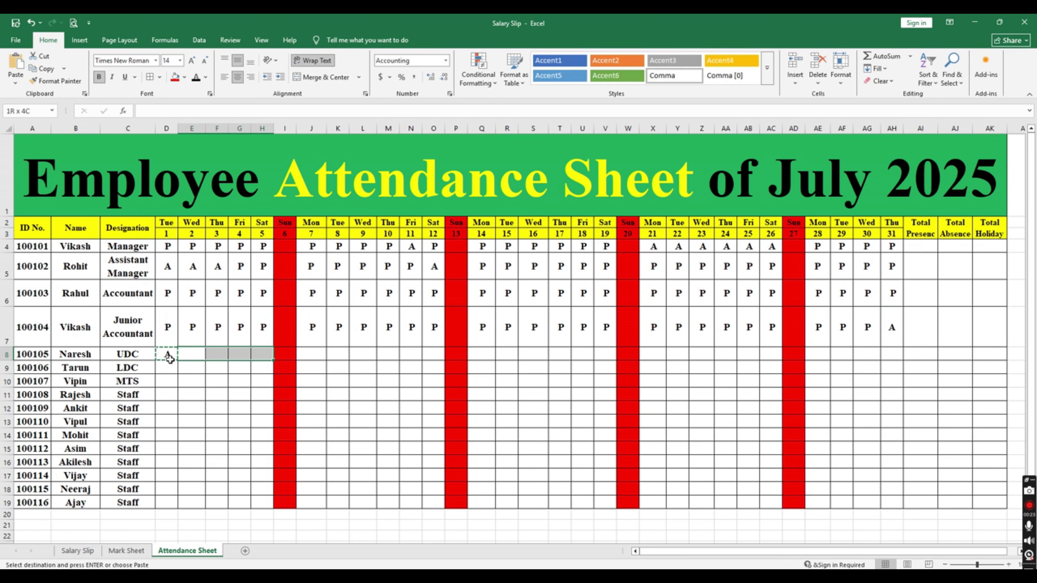
- Paste the copied A into cells J8 through O8
key("Right")
key("Right")
key("Right")
key("Right")
key("Right")
key("shift+Right")
key("shift+Right")
key("shift+Right")
key("shift+Right")
key("shift+Right")
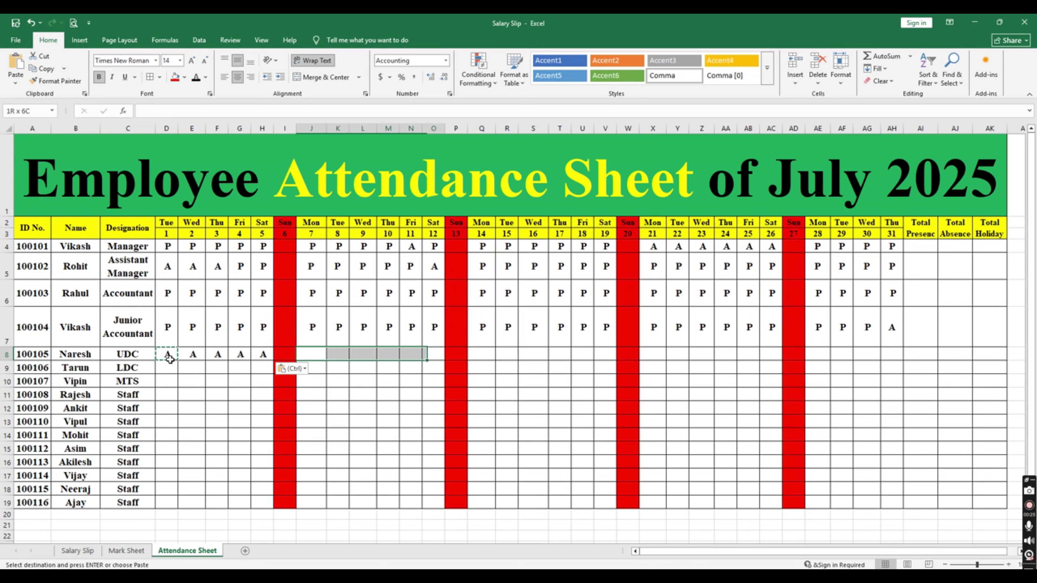
key("ctrl+v")
- Copy the P marks in Q7 through V7 to cells Q8 through V8
key("Right")
key("Right")
key("Right")
key("Right")
key("Right")
key("Right")
key("Right")
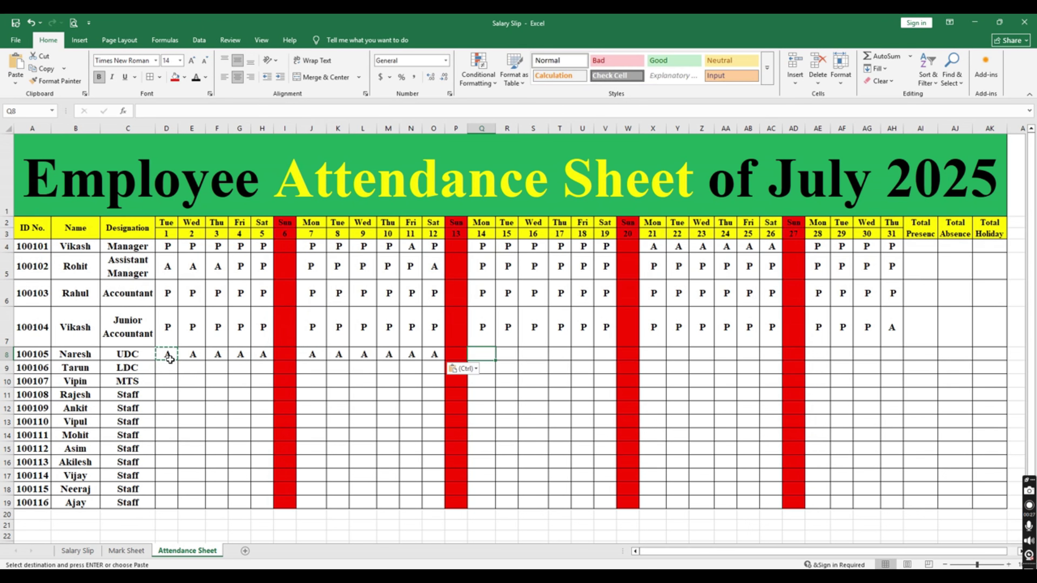
key("Up")
key("shift+Right")
key("shift+Right")
key("shift+Right")
key("shift+Right")
key("shift+Right")
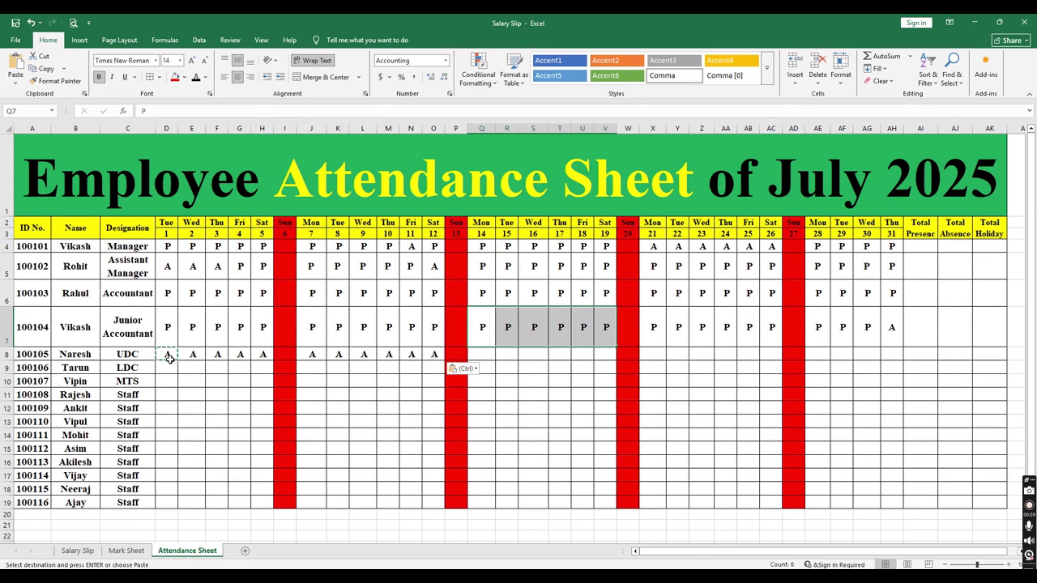
key("ctrl+c")
key("Down")
key("shift+Right")
key("shift+Right")
key("shift+Right")
key("shift+Right")
key("shift+Right")
key("Return")
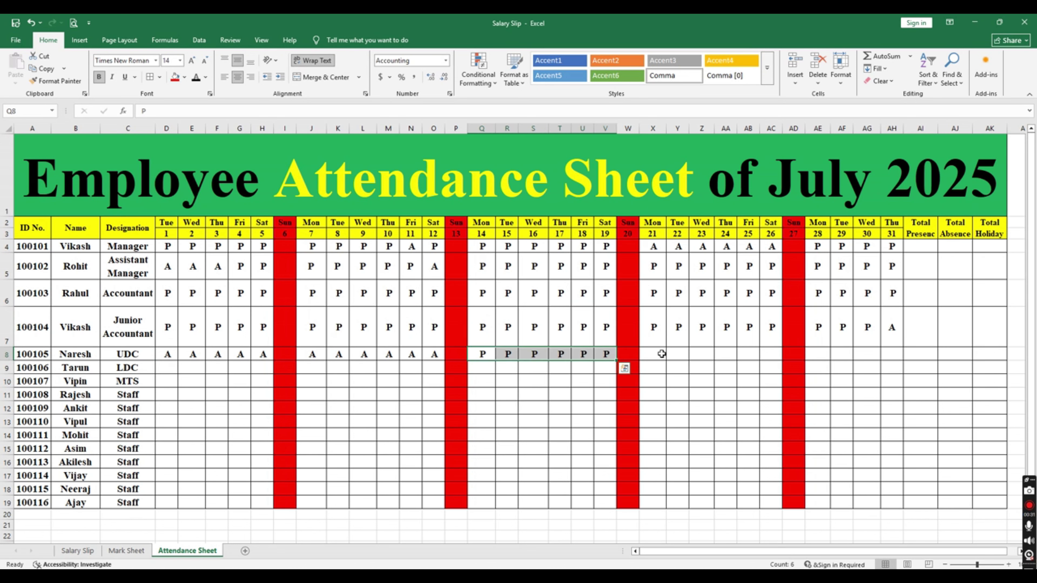
- Copy the P in X7 to cells X8 through AC8
left_click(661, 353)
key("Up")
key("ctrl+c")
key("Down")
left_click_drag(748, 353, 768, 352)
key("ctrl+v")
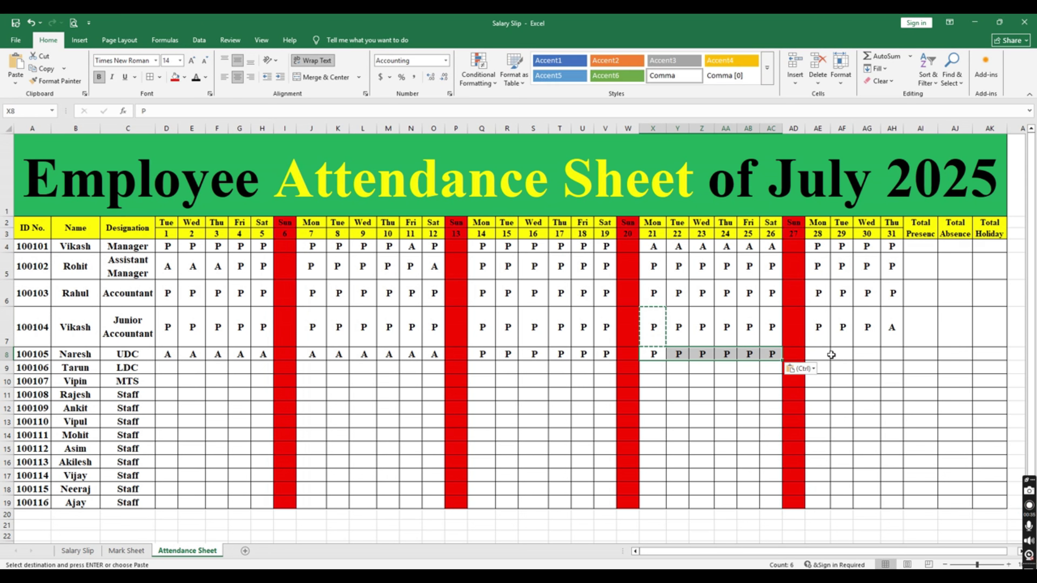
- Paste the copied P into cells AE8 through AH8
left_click(827, 355)
left_click(851, 364)
left_click(828, 353)
left_click_drag(827, 353, 882, 352)
key("ctrl+v")
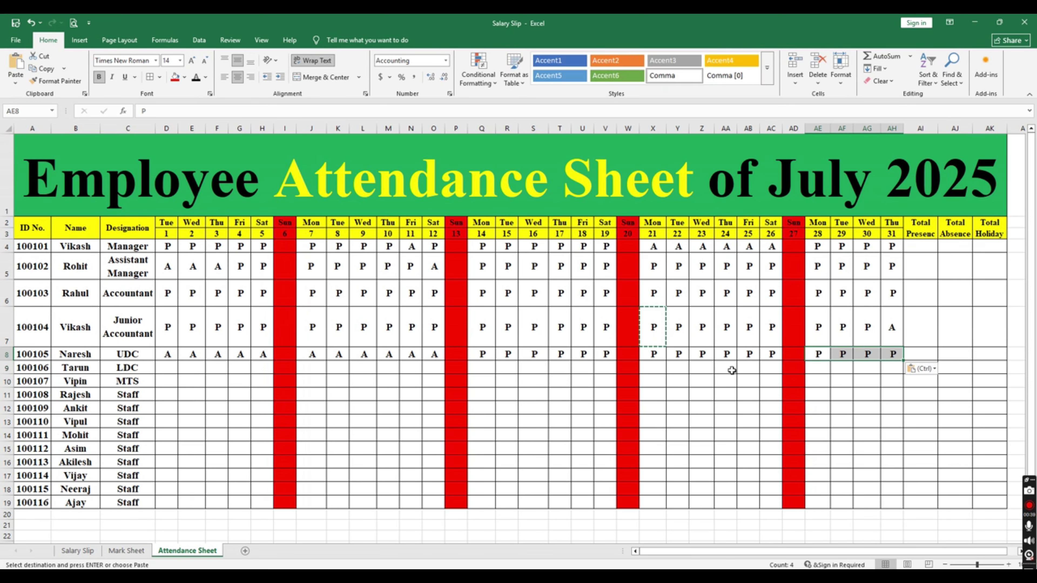
- Enter P in D9 for the LDC employee and copy it to cells E9 through H9
left_click(166, 369)
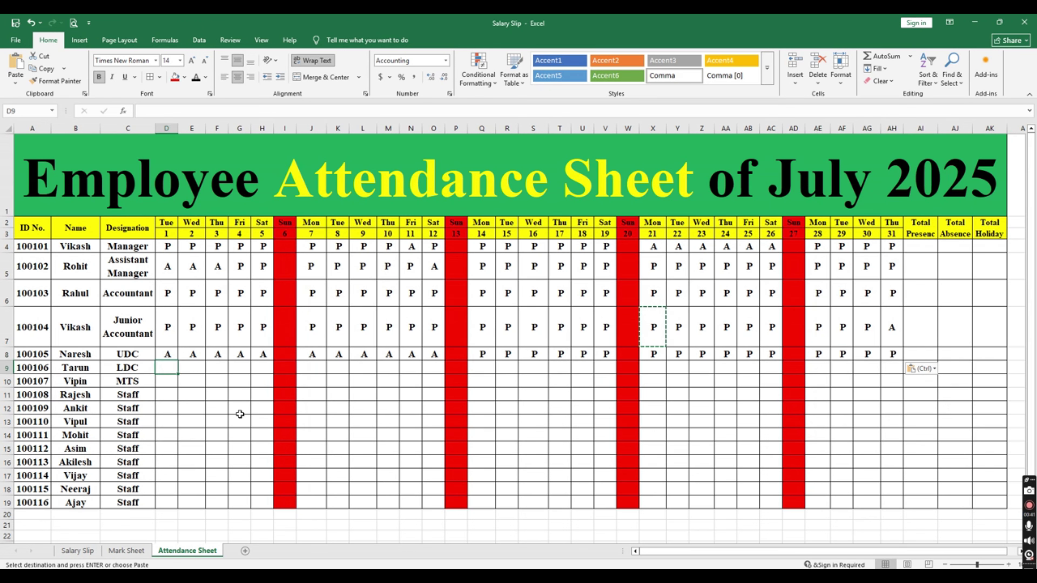
type("P")
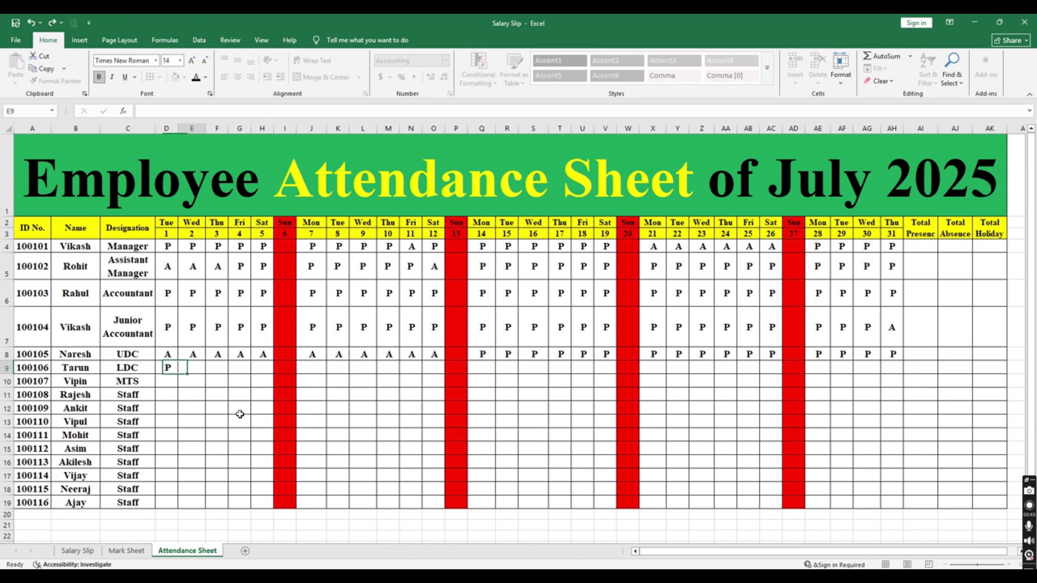
key("Left")
key("ctrl+c")
key("Right")
key("shift+Right")
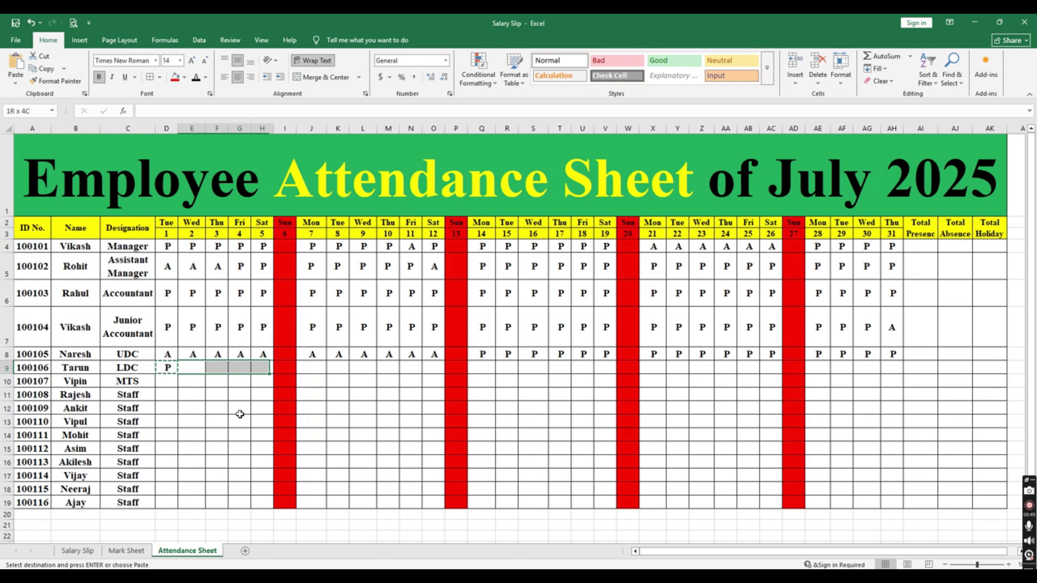
key("ctrl+v")
- Paste the copied P into the remaining non-Sunday cells of row 9, from J9 through AH9
left_click_drag(310, 368, 891, 366)
key("ctrl+v")
key("ctrl+v")
key("ctrl+v")
key("ctrl+v")
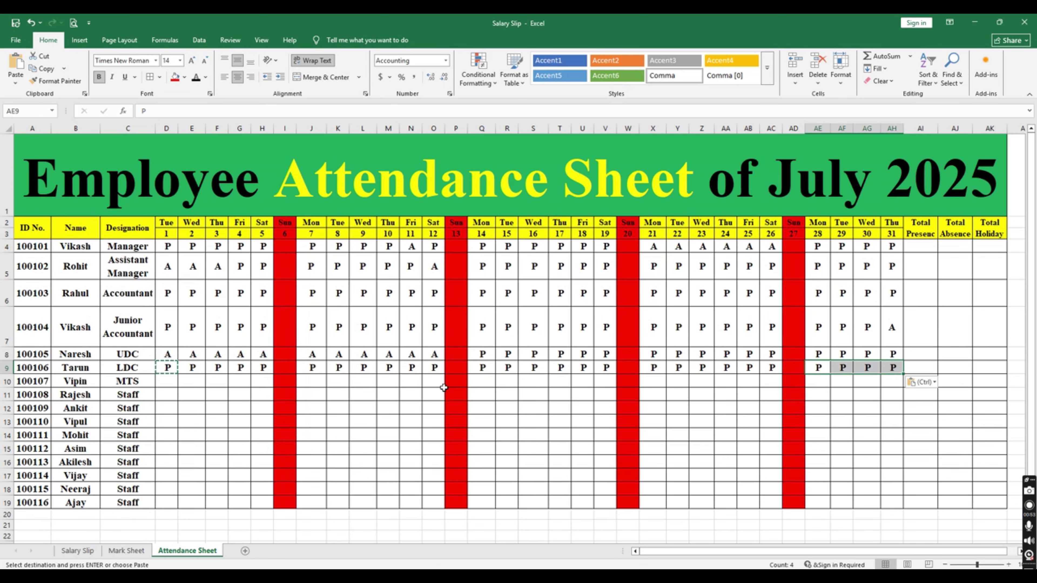
- Enter A in D10 and P in E10 for the MTS employee
left_click(170, 381)
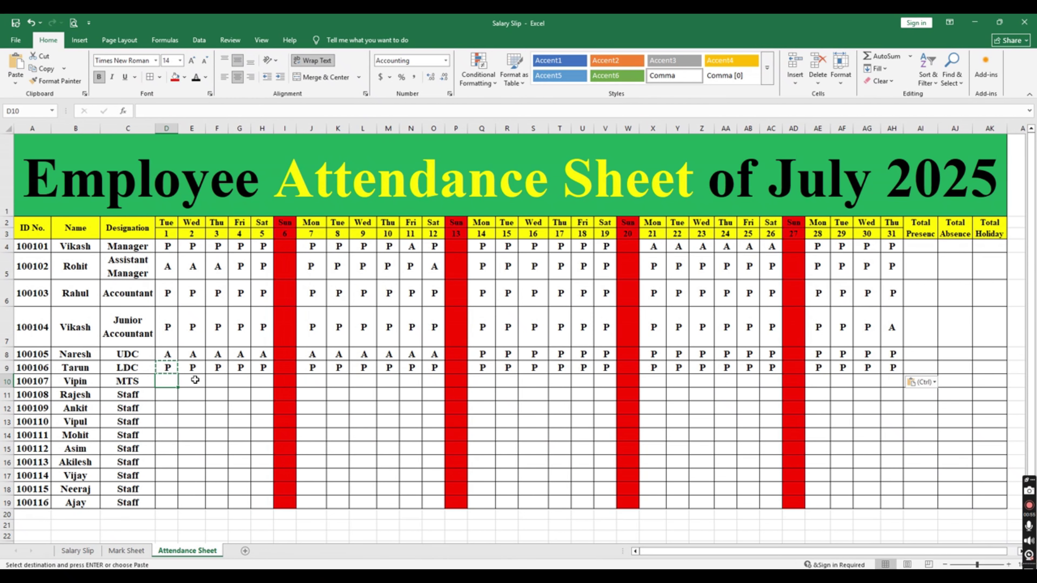
type("A")
key("Tab")
type("P")
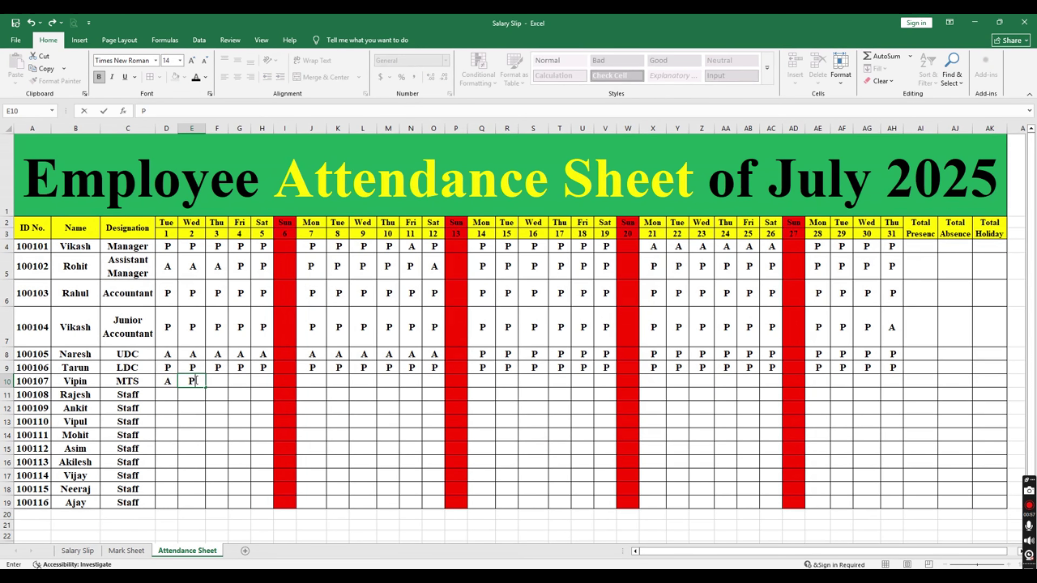
key("ctrl+Return")
- Copy the P in E10 to cells F10 through H10
key("ctrl+c")
key("Right")
key("shift+Right")
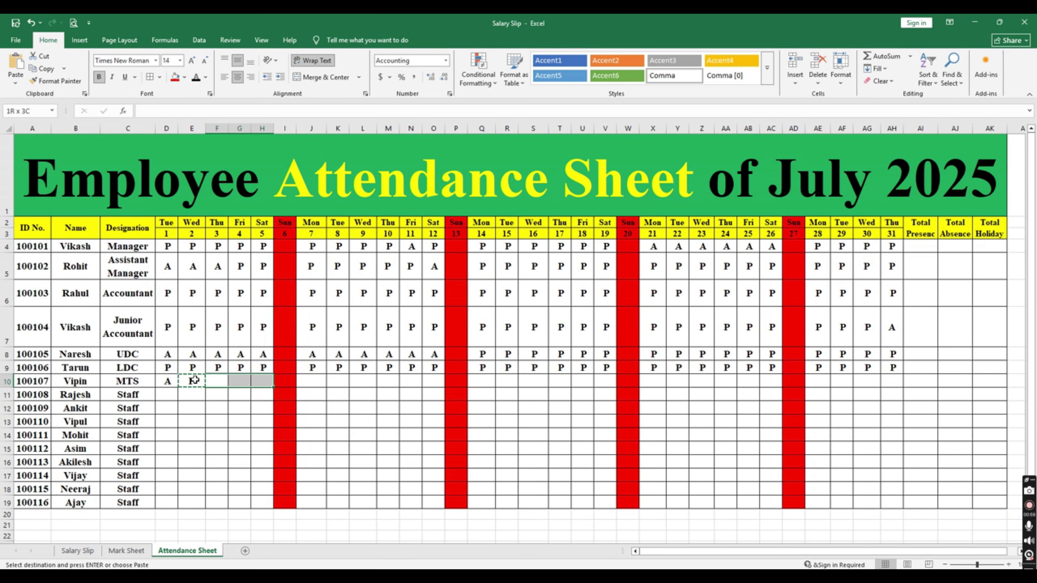
key("ctrl+v")
- Paste the copied P into cells J10 through O10
key("Right")
key("Right")
key("Right")
key("Right")
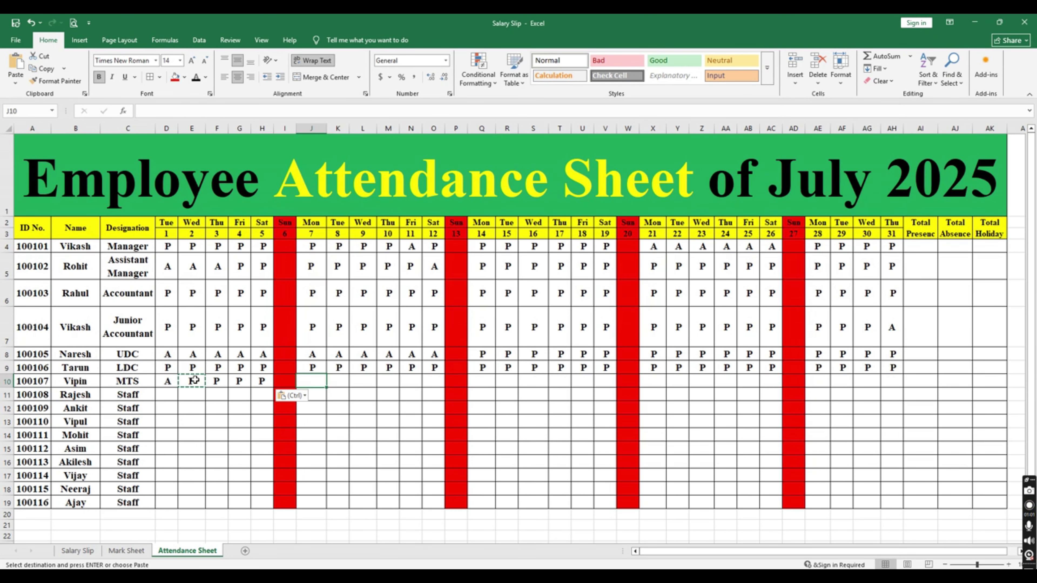
key("shift+Right")
key("shift+Right")
key("shift+Right")
key("shift+Right")
key("shift+Left")
key("shift+Left")
key("shift+Left")
key("shift+Left")
left_click(431, 379, "shift")
key("ctrl+v")
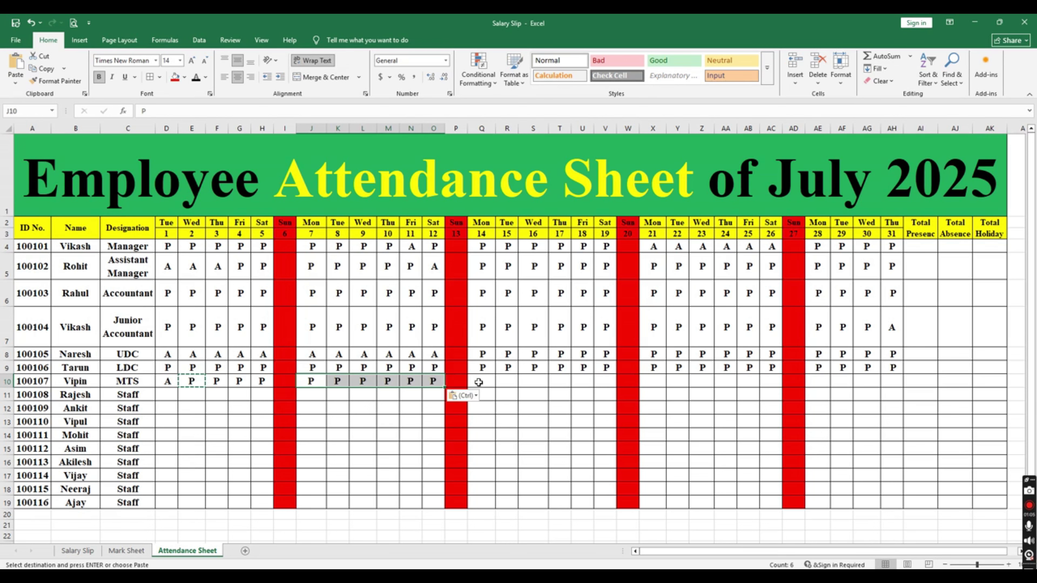
- Paste the copied P into cells Q10 through V10, X10 through AC10, and AE10 through AH10
left_click(481, 381)
left_click(616, 385, "shift")
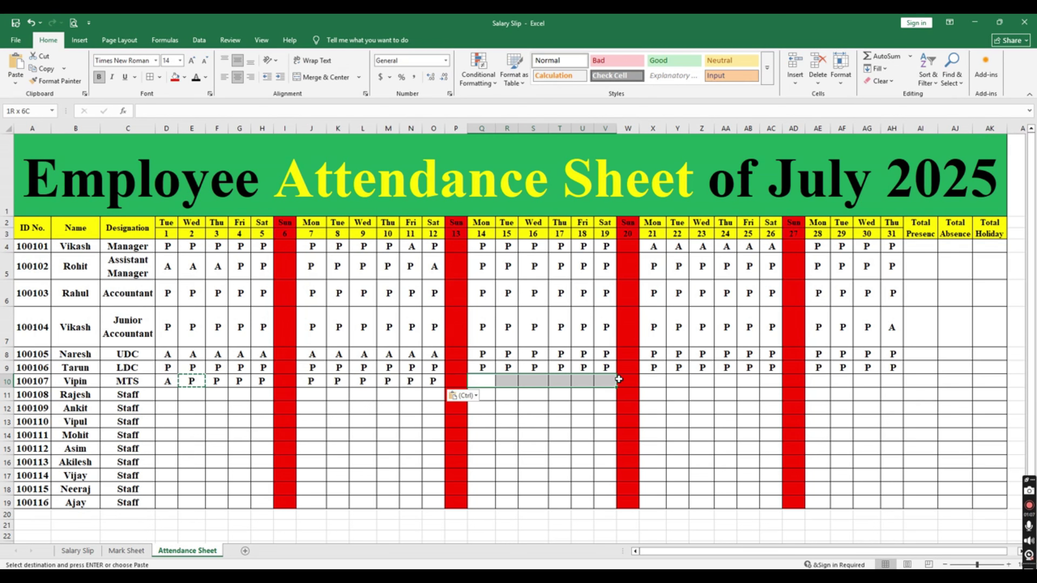
key("ctrl+v")
left_click(659, 381)
left_click(762, 380, "shift")
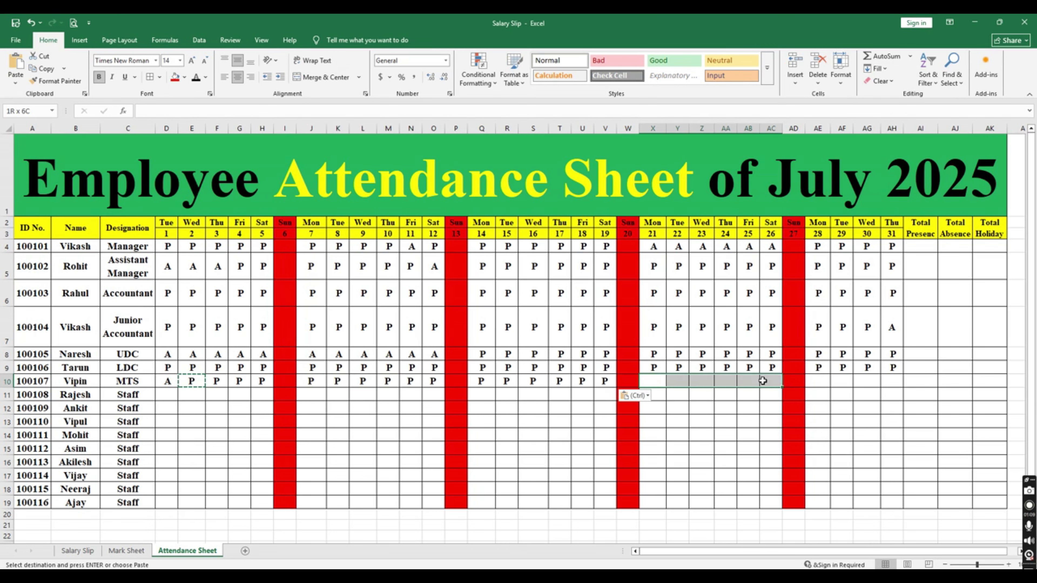
key("ctrl+v")
left_click(818, 380)
left_click(890, 380, "shift")
key("ctrl+v")
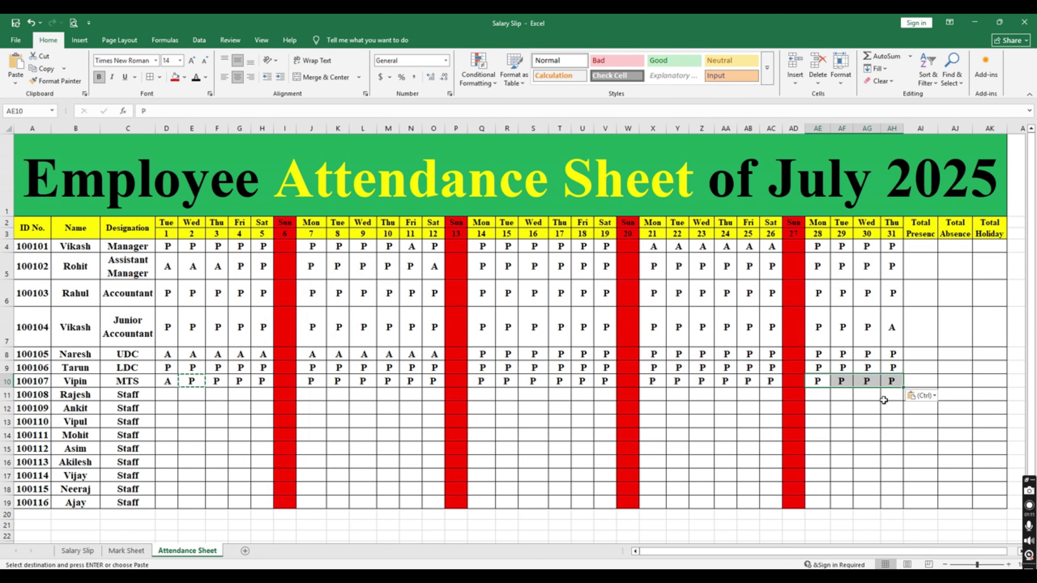
- Paste the copied P into cells D11 through H11 and J11 through O11
left_click_drag(167, 395, 262, 394)
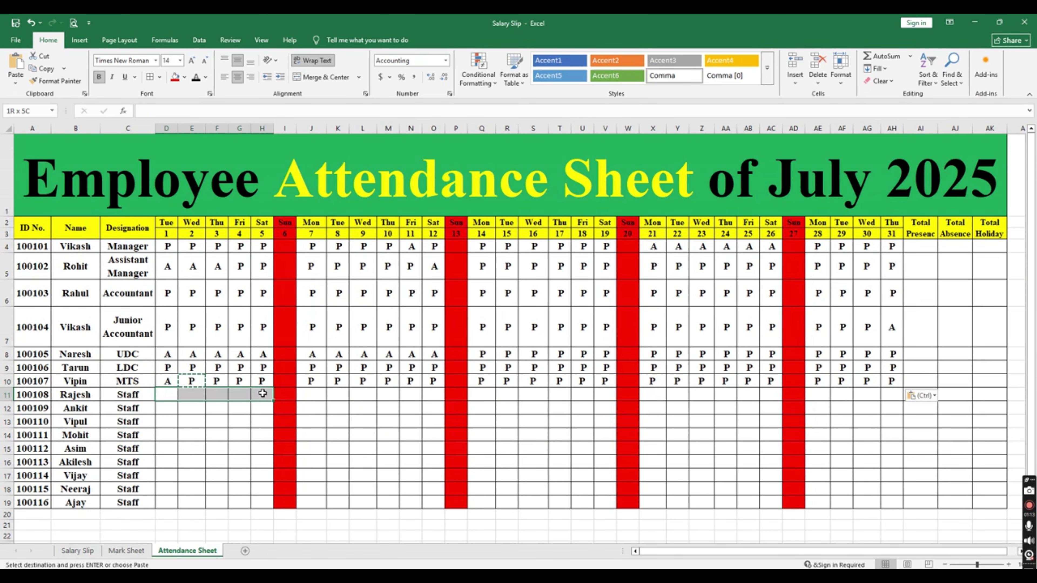
key("ctrl+v")
left_click(312, 394)
left_click(430, 396, "shift")
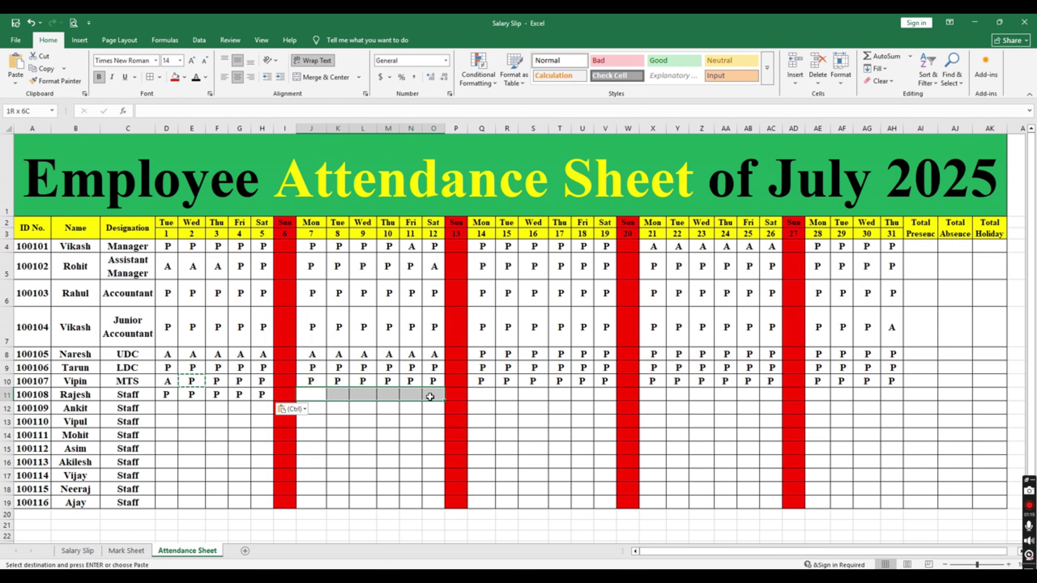
key("ctrl+v")
- Paste the copied P into cells Q11 through V11, X11 through AC11, and AE11 through AH11
left_click(481, 395)
left_click(592, 396, "shift")
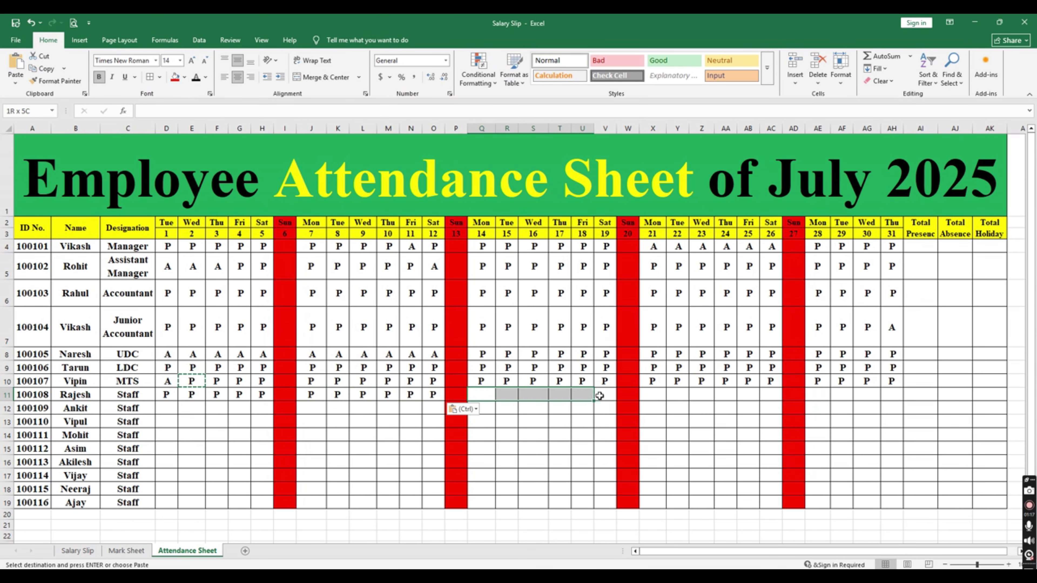
key("ctrl+v")
left_click(653, 395)
left_click(770, 396, "shift")
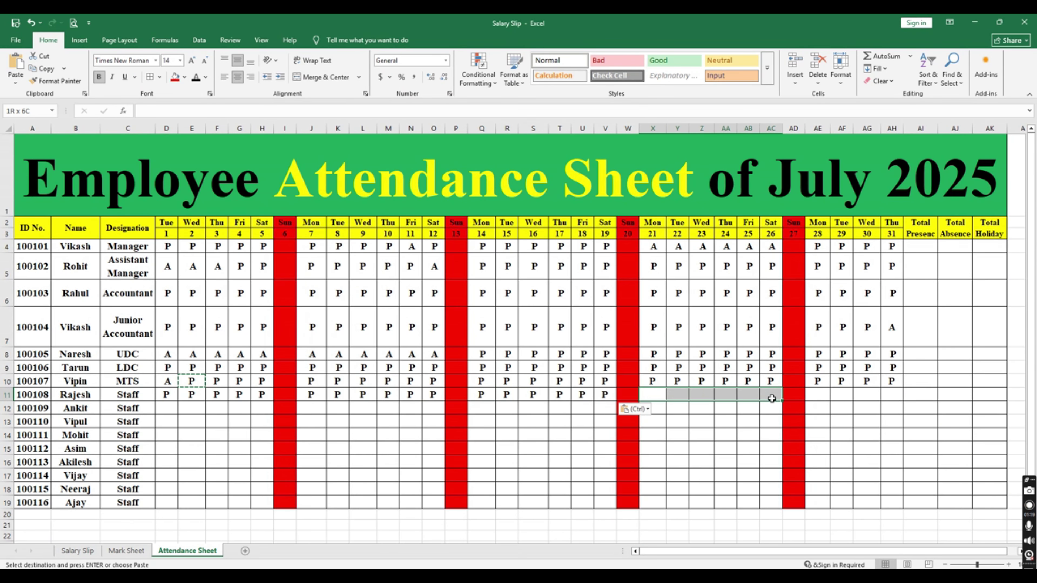
key("ctrl+v")
left_click(817, 394)
left_click(900, 398, "shift")
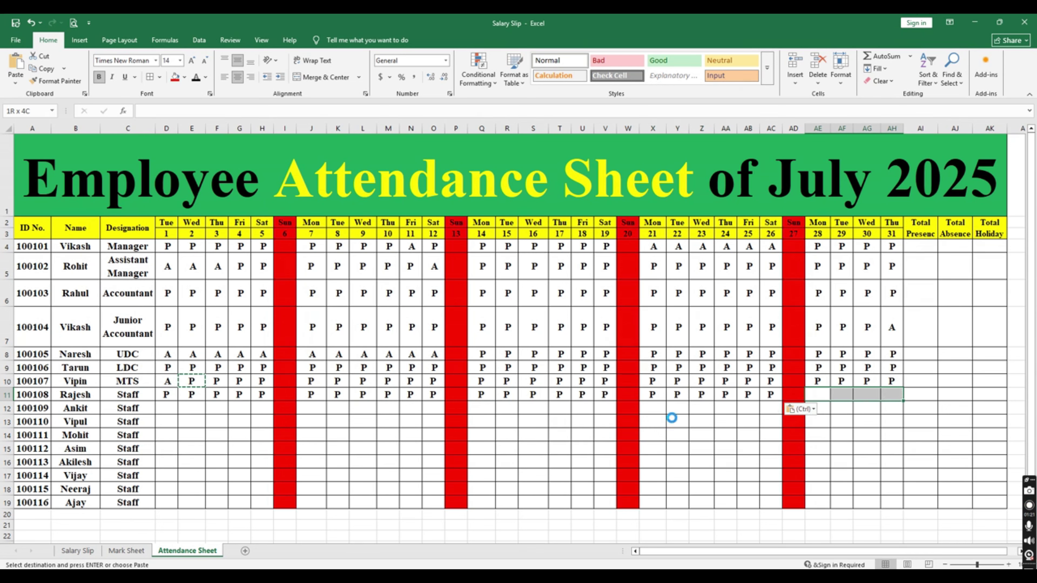
key("ctrl+v")
- Enter A in D12 and copy the P in E11 to cells E12 through H12
left_click(174, 409)
type("A")
key("Tab")
key("ctrl+c")
key("Down")
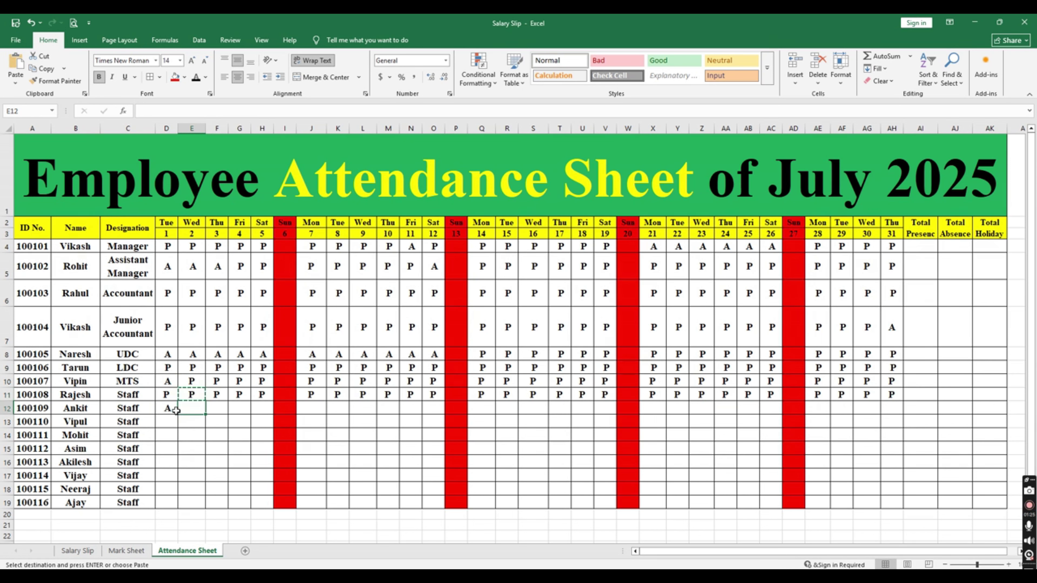
key("ctrl+v")
- Paste the copied P into cells J12 through O12
key("Right")
key("Right")
key("Right")
key("Right")
key("Right")
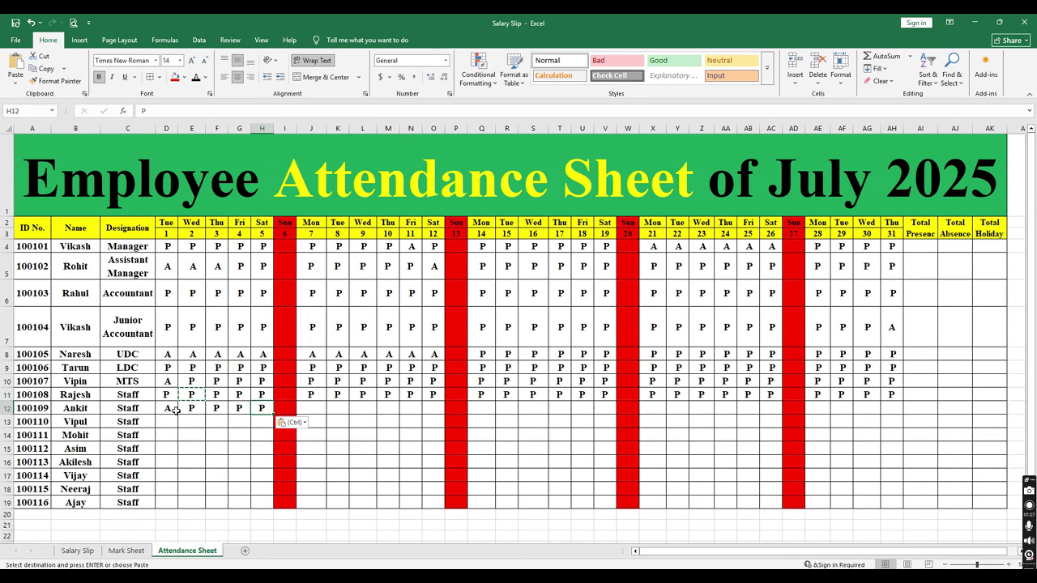
key("shift+Right")
key("shift+Right")
key("shift+Right")
key("shift+Right")
key("shift+Right")
key("ctrl+v")
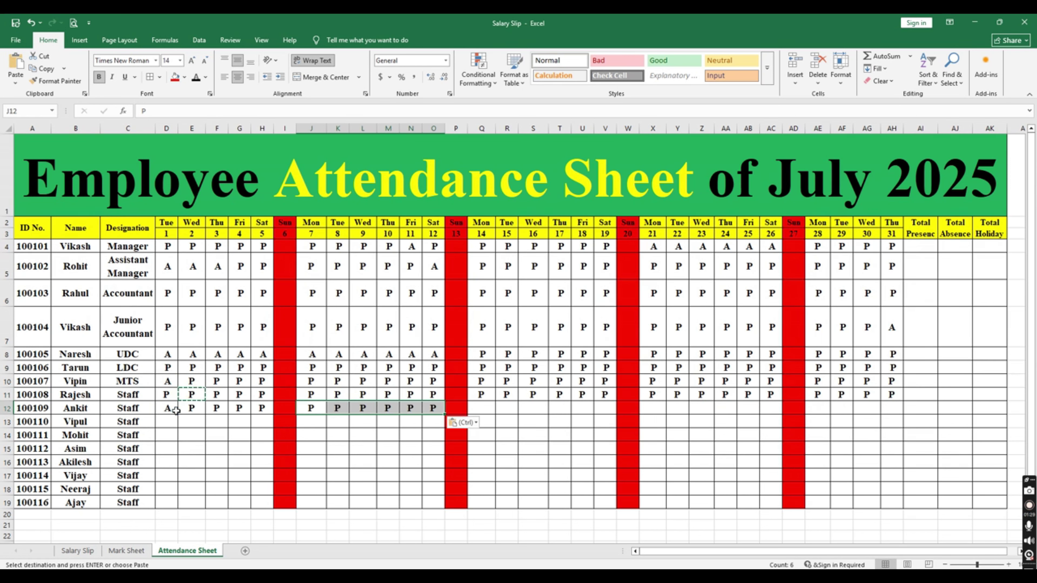
- Paste the copied P into cells Q12 through V12
key("Right")
key("Right")
key("Right")
key("Right")
key("Right")
key("Right")
key("Right")
key("shift+Right")
key("shift+Right")
key("shift+Right")
key("shift+Right")
key("shift+Right")
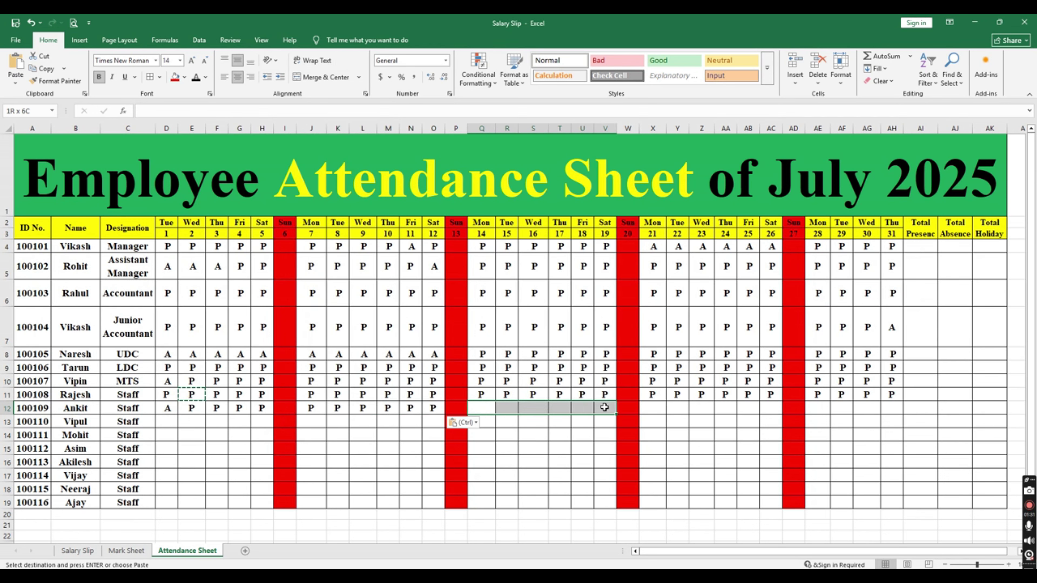
key("ctrl+v")
- Paste the copied P into cells X12 through AC12
key("Right")
key("Right")
key("Right")
key("Right")
key("Right")
key("Right")
key("Right")
key("shift+Right")
key("shift+Right")
key("shift+Right")
key("shift+Right")
key("shift+Right")
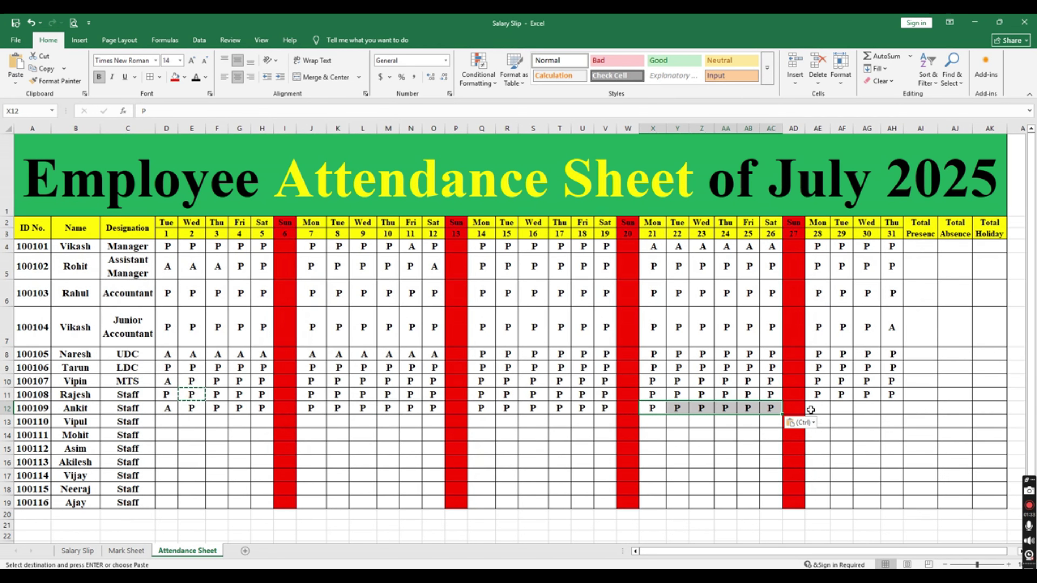
- Paste the copied P into cells AE12 through AH12
key("ctrl+v")
key("Right")
key("Right")
key("Right")
key("Right")
key("Right")
key("Right")
key("Right")
key("shift+Right")
key("shift+Right")
key("shift+Right")
key("ctrl+v")
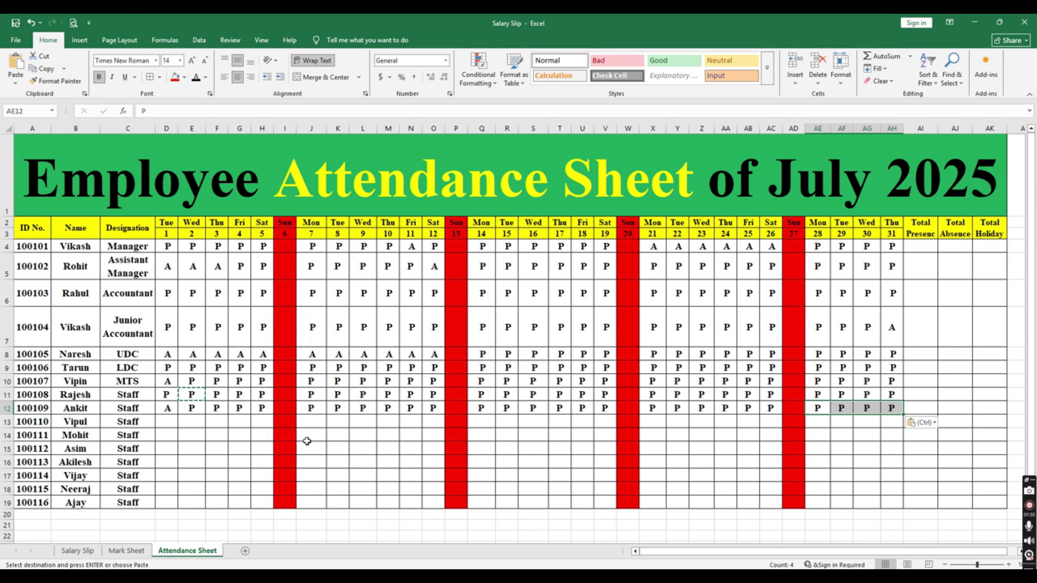
- Enter P in D13 and A in cells E13 and F13
left_click(167, 423)
type("P")
key("Right")
key("Left")
key("Right")
type("A")
key("Right")
type("A")
- Copy the P in G12 into cells G13 and H13
key("Right")
key("Up")
key("ctrl+v")
key("Right")
key("ctrl+v")
- Paste the copied P into cells J13 through O13
key("Right")
key("Right")
key("shift+Right")
key("shift+Right")
key("shift+Right")
key("shift+Right")
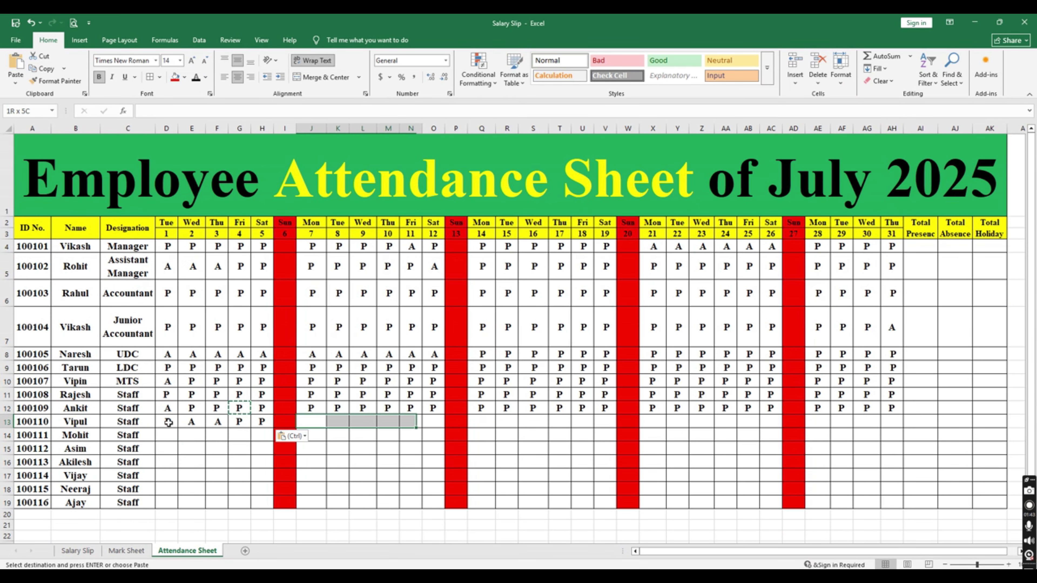
key("ctrl+v")
- Paste the copied P into cells Q13 through V13
key("Right")
key("Right")
key("Right")
key("Right")
key("Right")
key("Right")
key("Right")
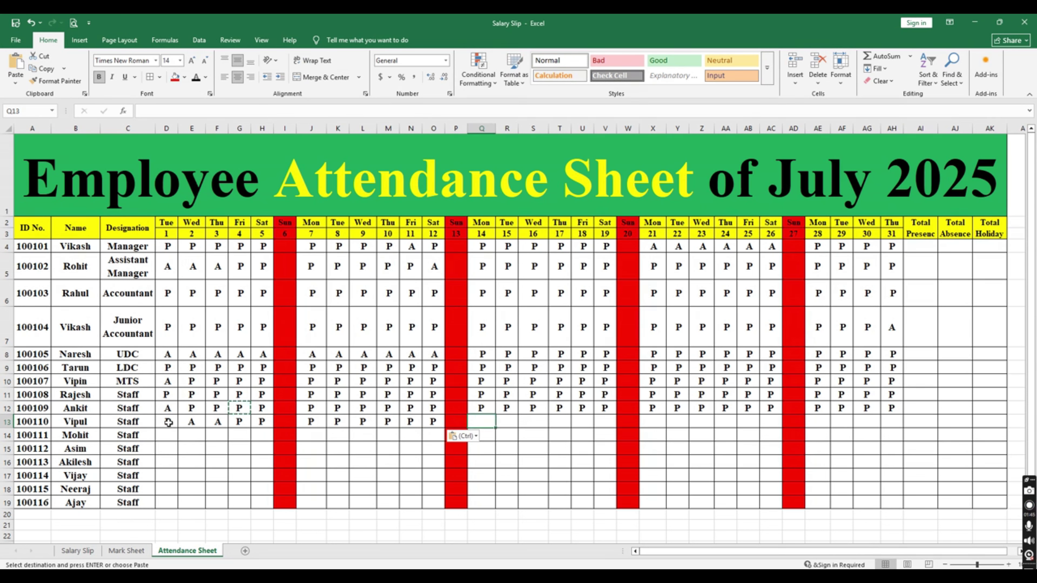
key("shift+Right")
key("shift+Right")
key("shift+Right")
key("shift+Right")
key("ctrl+v")
- Paste the copied P into cells X13 through AC13
key("Right")
key("Right")
key("Right")
key("Right")
key("Right")
key("Right")
key("Right")
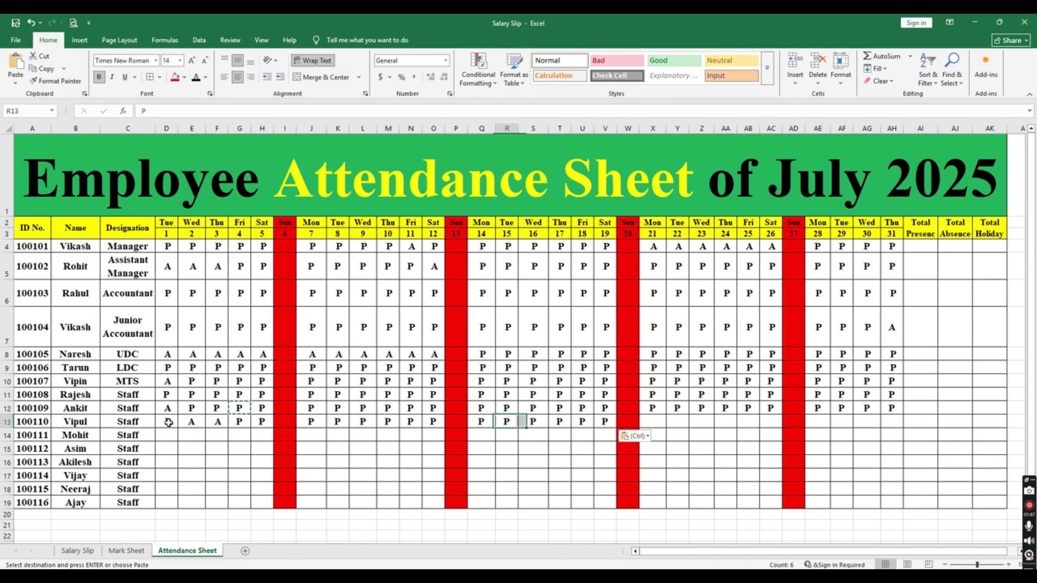
key("shift+Right")
key("shift+Right")
key("shift+Right")
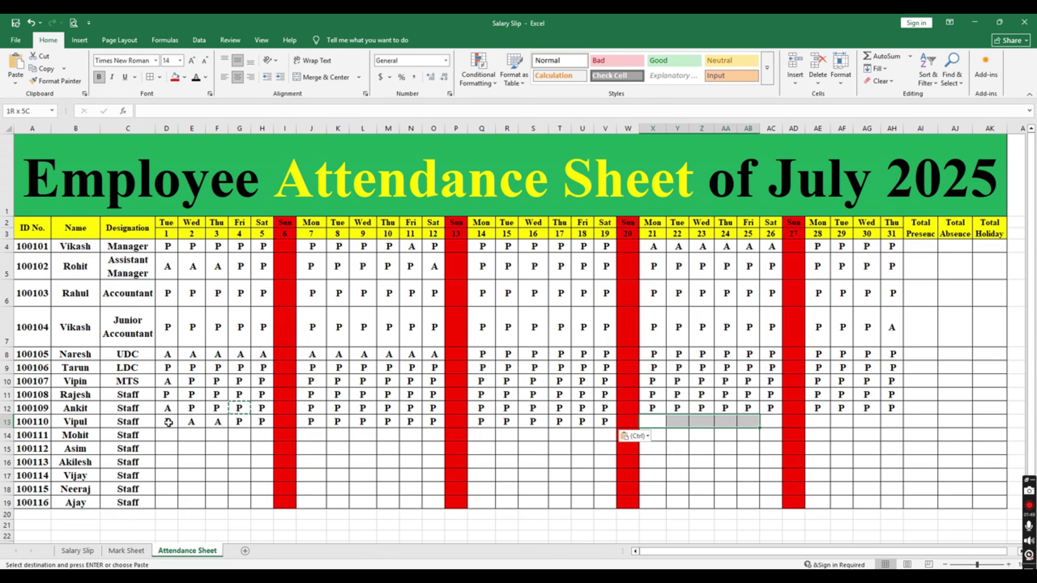
key("shift+Right")
key("ctrl+v")
- Enter A in AE13 for Monday the 28th
key("Right")
key("Right")
key("Right")
key("Right")
key("Right")
key("Right")
key("Right")
type("A")
- Copy the P marks in AF12 through AH12 into AF13 through AH13
key("Tab")
key("Up")
key("shift+Right")
key("shift+Right")
key("ctrl+c")
key("Down")
key("ctrl+v")
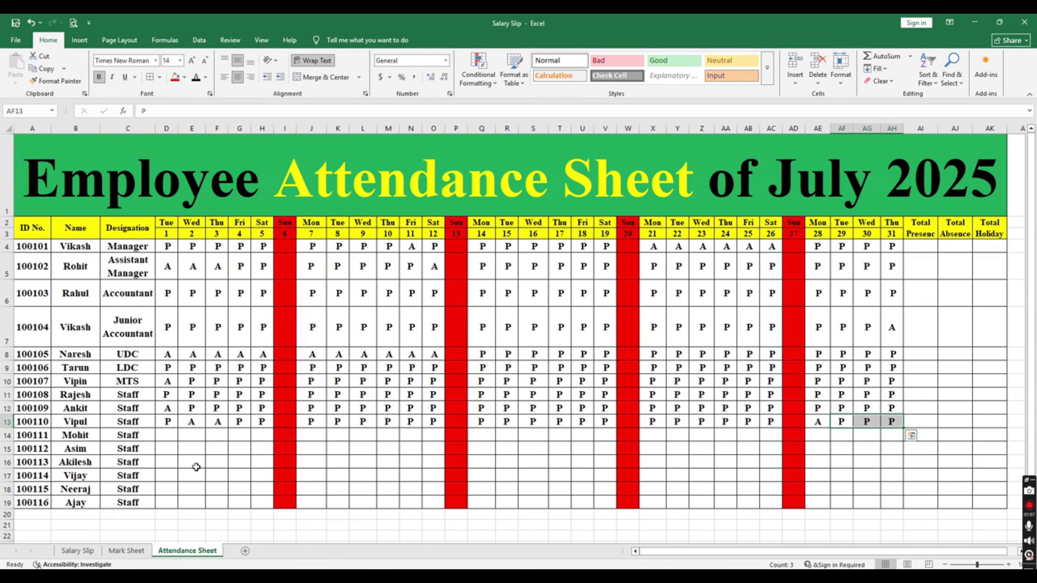
- Enter A in D14 and copy it to cells E14 through H14
left_click(171, 436)
type("A")
key("ctrl+Return")
key("ctrl+c")
key("Right")
key("shift+Right")
key("shift+Right")
key("shift+Right")
key("ctrl+v")
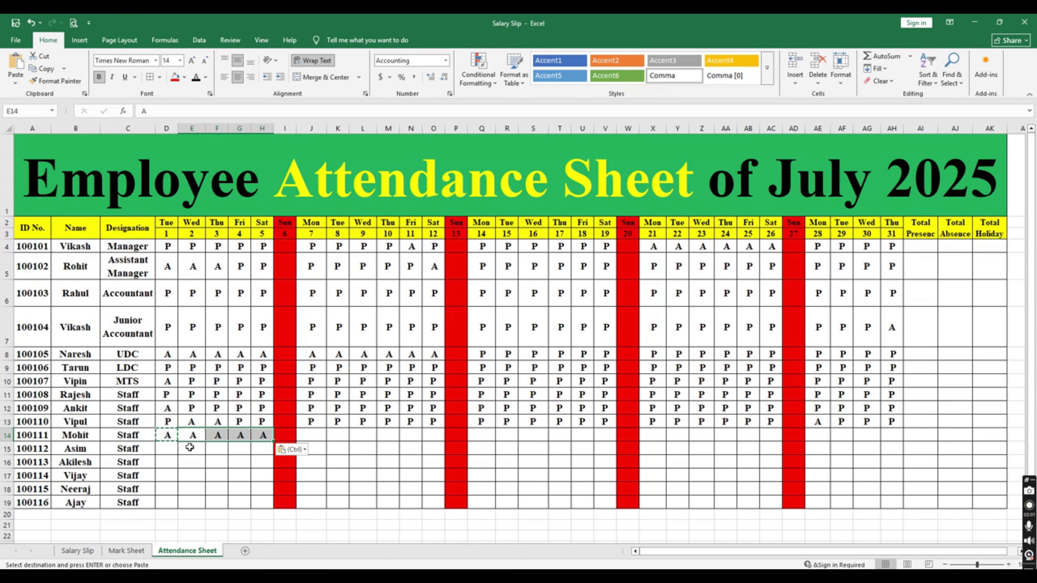
- Paste the copied A into cells X14 through AC14
left_click(312, 435)
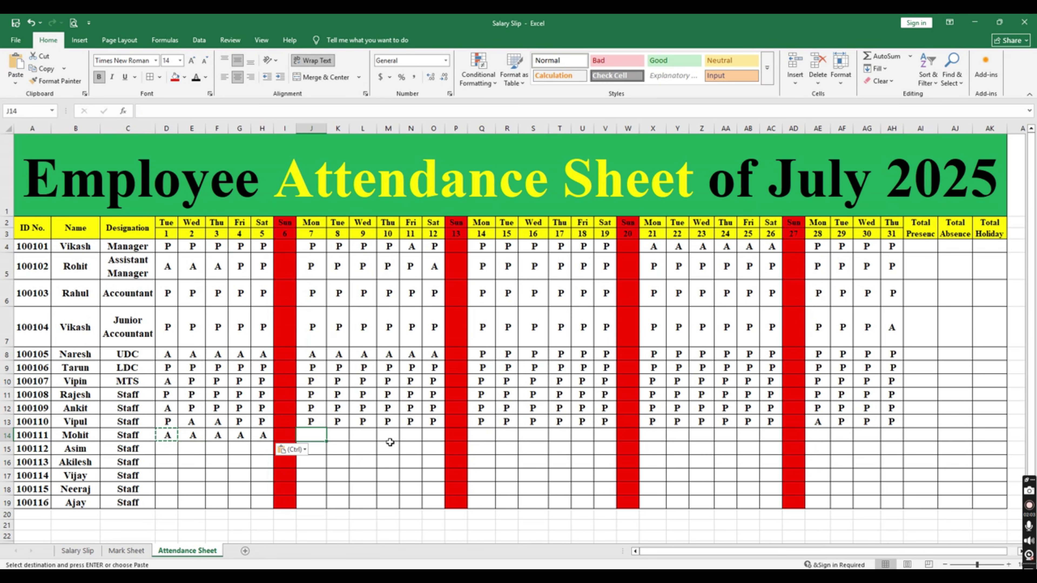
left_click_drag(663, 429, 767, 434)
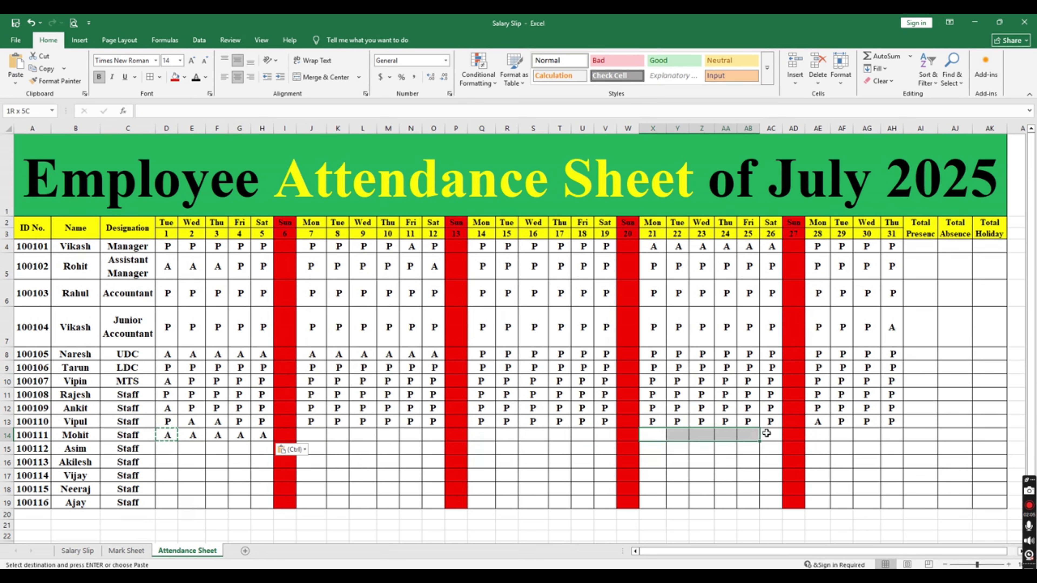
key("ctrl+v")
- Copy the six P marks in J13 through O13 into J14 through O14
left_click_drag(323, 427, 433, 421)
key("ctrl+c")
left_click(322, 438)
key("ctrl+v")
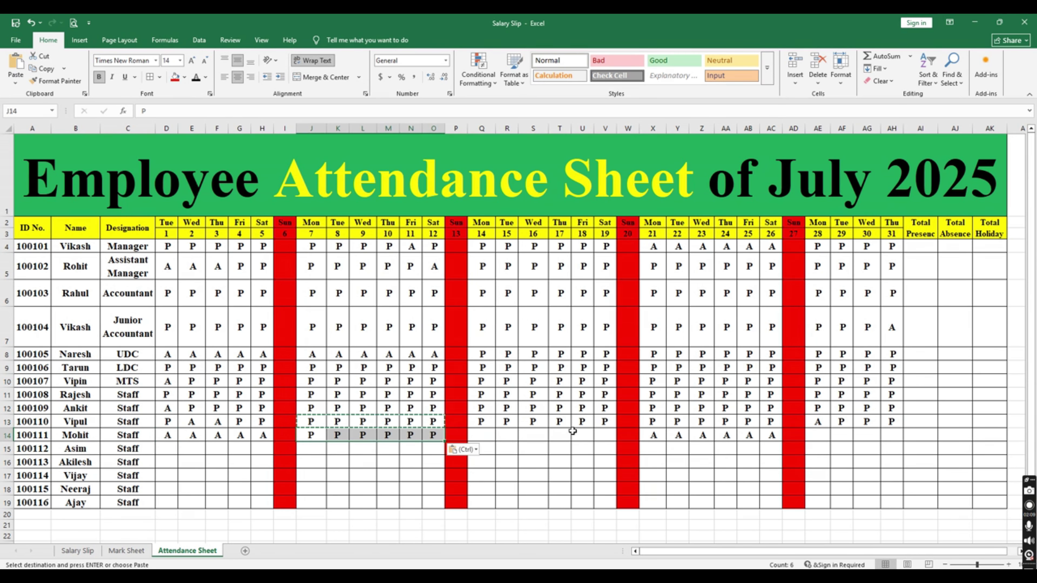
- Paste the copied block of six P marks into row 14 starting at Q14 and again starting at AE14
left_click(483, 437)
key("ctrl+v")
left_click(815, 434)
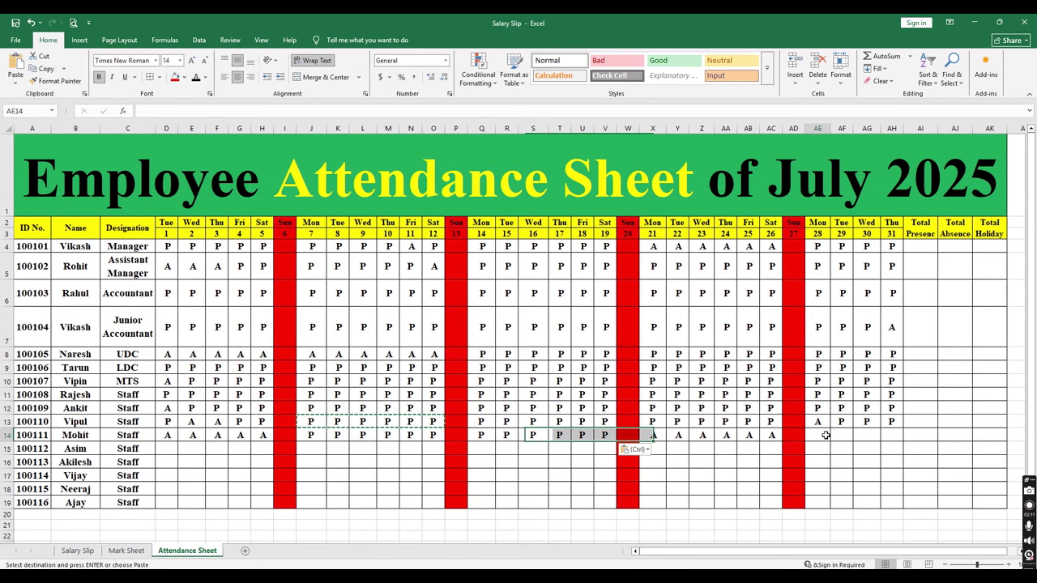
key("ctrl+v")
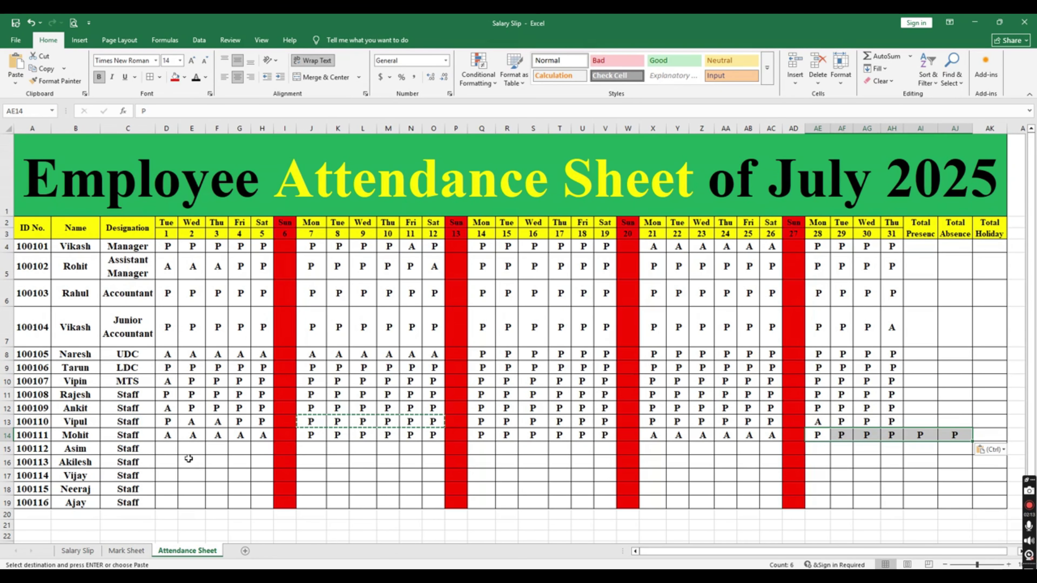
- Clear the surplus P marks from the total cells AI14 and AJ14
left_click(917, 434)
key("Delete")
left_click(954, 435)
key("Delete")
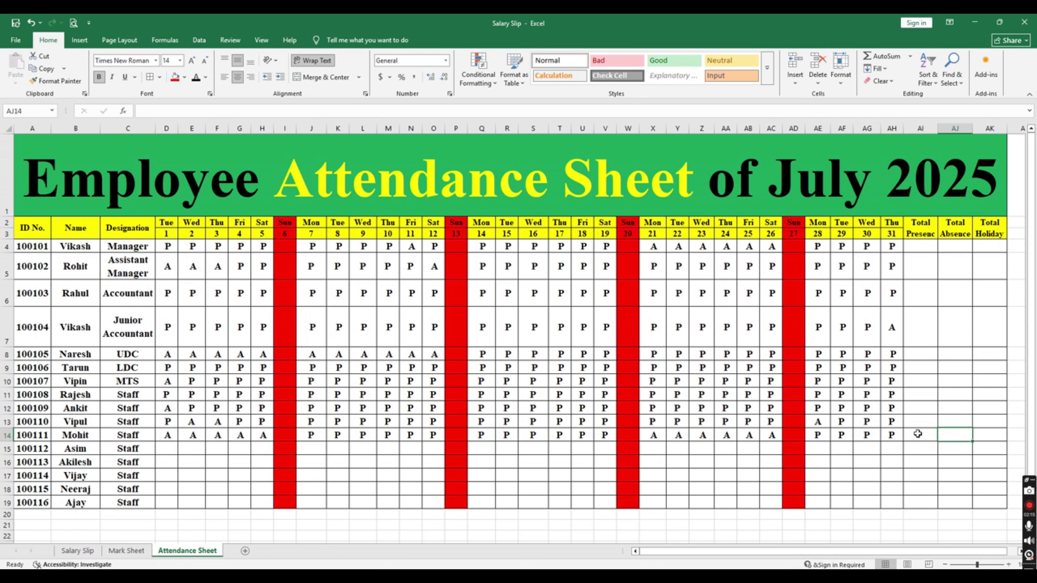
- Enter P in D15 and copy it to cells E15 through H15
left_click(174, 450)
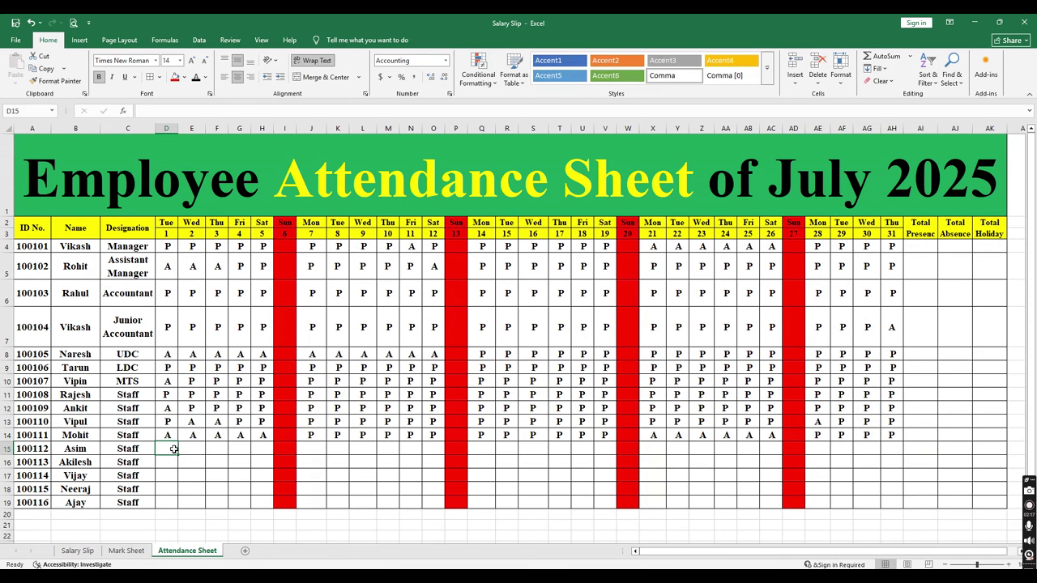
type("P")
key("ctrl+Return")
key("ctrl+c")
key("Right")
left_click_drag(192, 449, 262, 449)
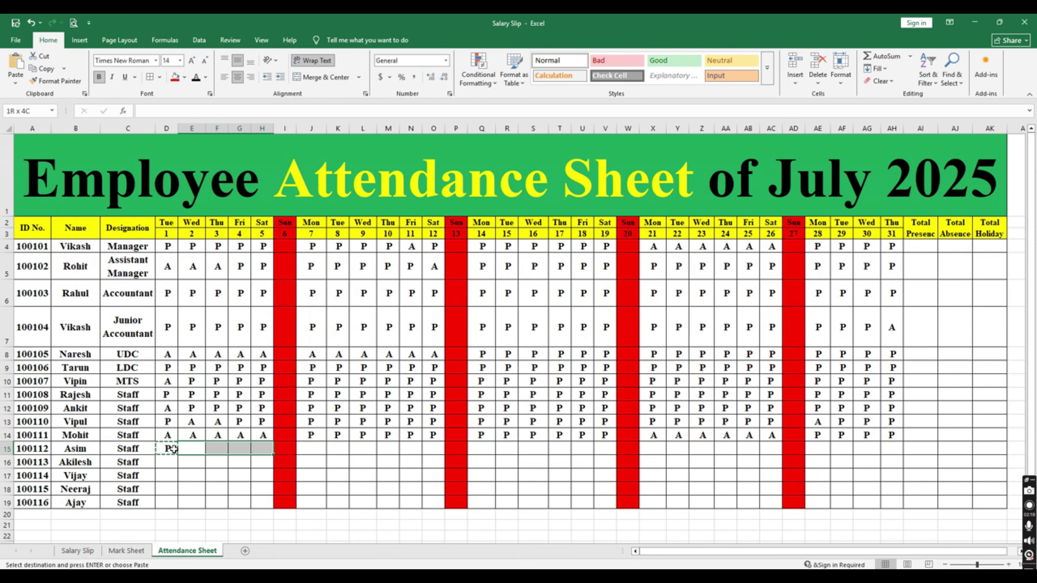
key("ctrl+v")
- Paste the copied P into cells J15 through O15 and Q15 through V15
left_click(308, 450)
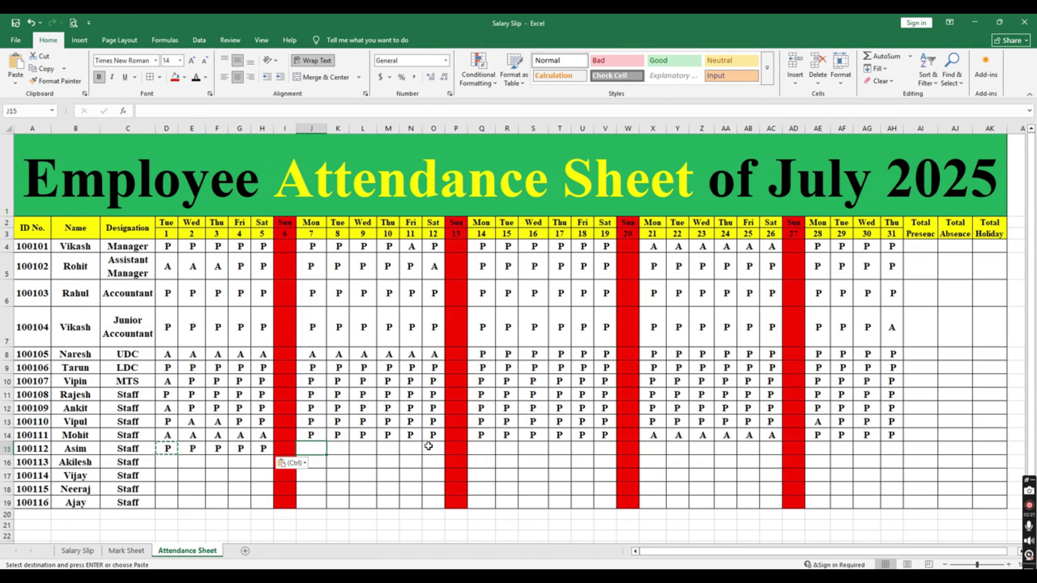
left_click_drag(428, 446, 433, 448)
key("ctrl+v")
left_click(482, 448)
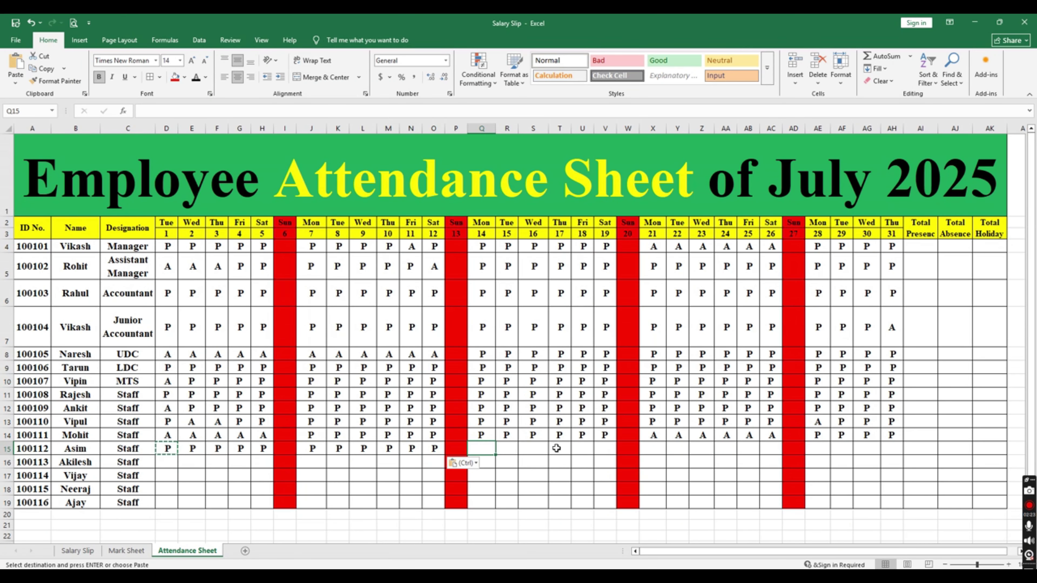
left_click_drag(557, 448, 606, 449)
key("ctrl+v")
- Paste the copied P into cells X15 through AC15 and AE15 through AG15
left_click_drag(654, 448, 771, 448)
key("ctrl+v")
left_click(817, 448)
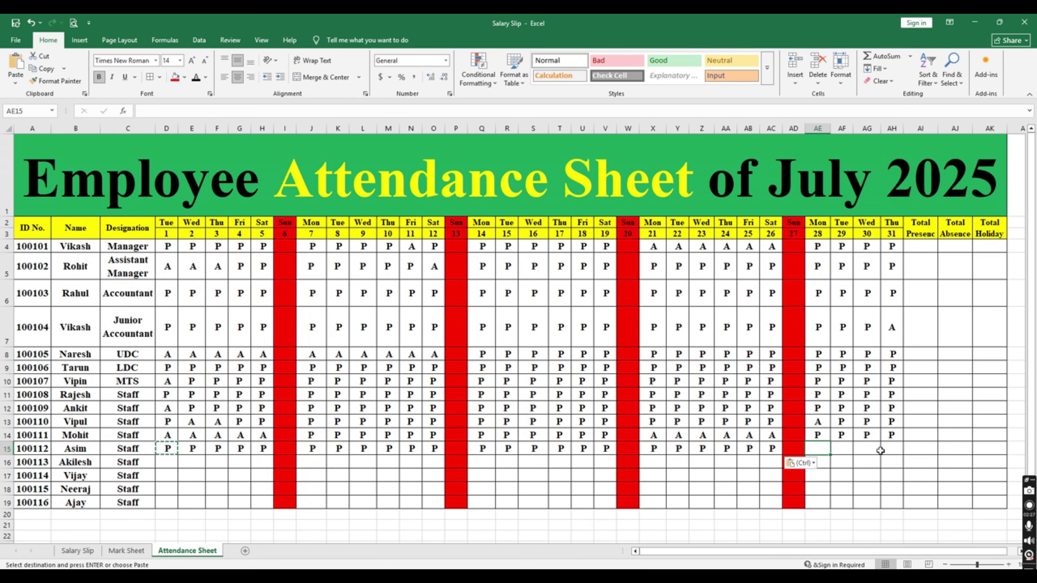
left_click(880, 450, "shift")
key("ctrl+v")
- Enter A in AH15 for Thursday the 31st
left_click(892, 450)
key("Escape")
type("A")
key("Return")
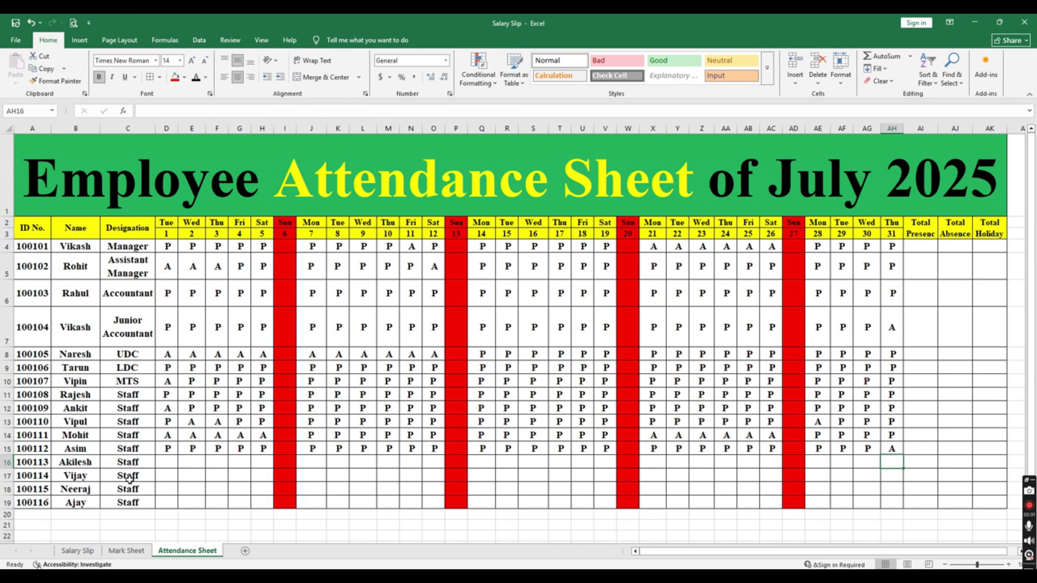
- Enter A in D16 for Tuesday the 1st
left_click(166, 461)
type("A")
key("Return")
key("Up")
key("ctrl+c")
key("Right")
key("shift+Right")
key("shift+Right")
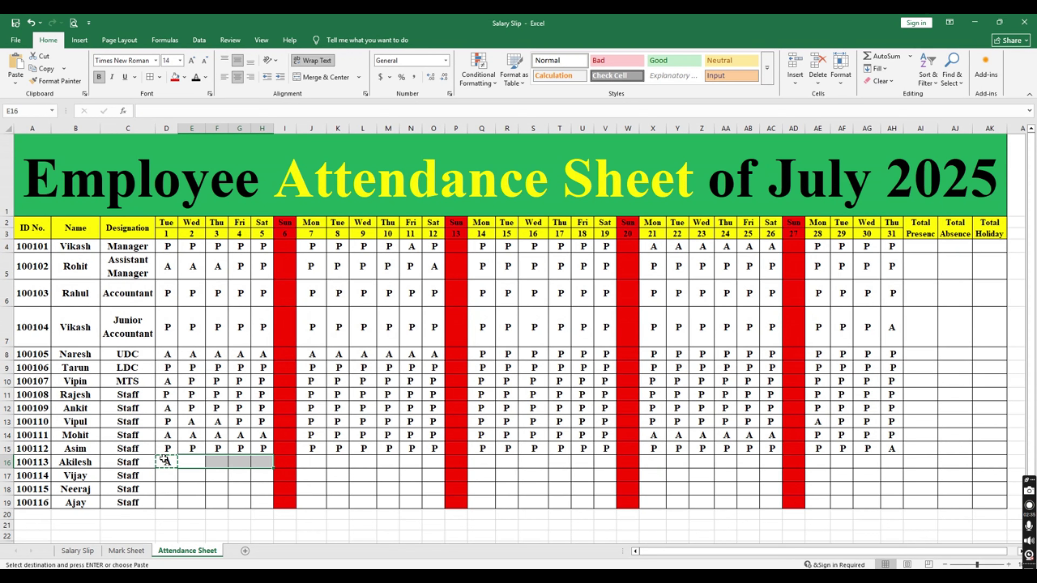
- Copy the P in E15 into cells E16 through H16
key("Up")
key("ctrl+c")
key("Down")
key("shift+Right")
key("shift+Right")
key("shift+Right")
key("ctrl+v")
- Paste the copied P into the remaining day cells of row 16 from J16 through AH16, skipping the Sunday columns
left_click_drag(306, 461, 431, 460)
key("ctrl+v")
left_click(488, 463)
left_click_drag(600, 465, 891, 462)
key("ctrl+v")
key("ctrl+v")
key("ctrl+v")
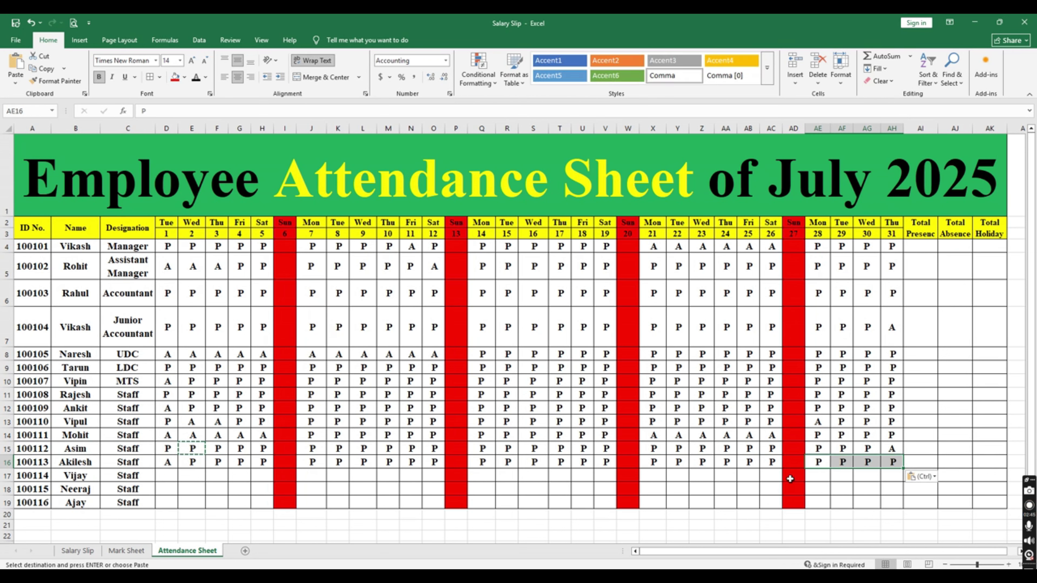
- Paste the copied P into cells D17 through H17 and J17 through O17
left_click(174, 478)
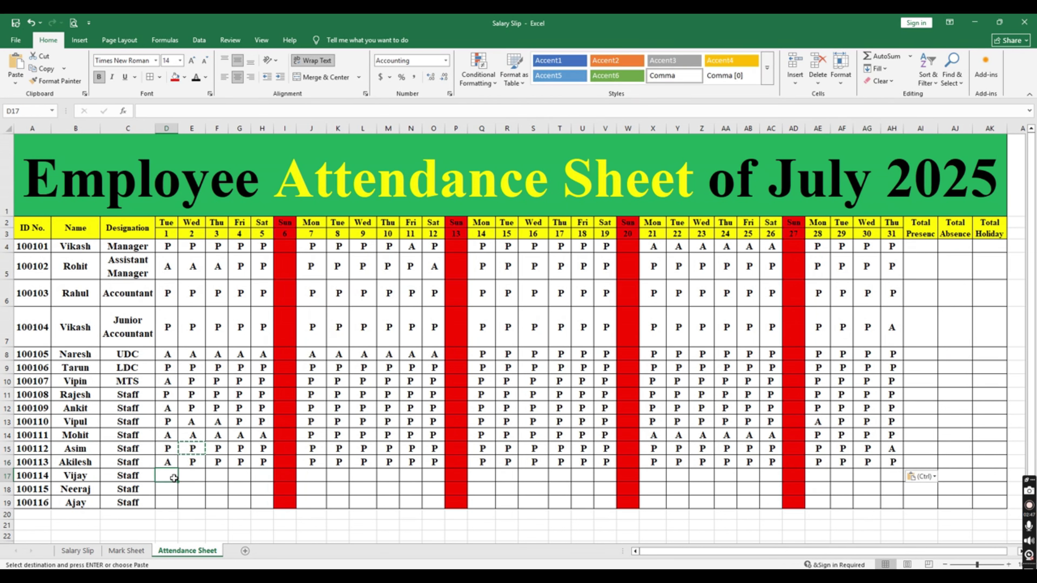
key("ctrl")
key("ctrl")
left_click(262, 474, "shift")
key("ctrl+v")
left_click_drag(316, 475, 424, 475)
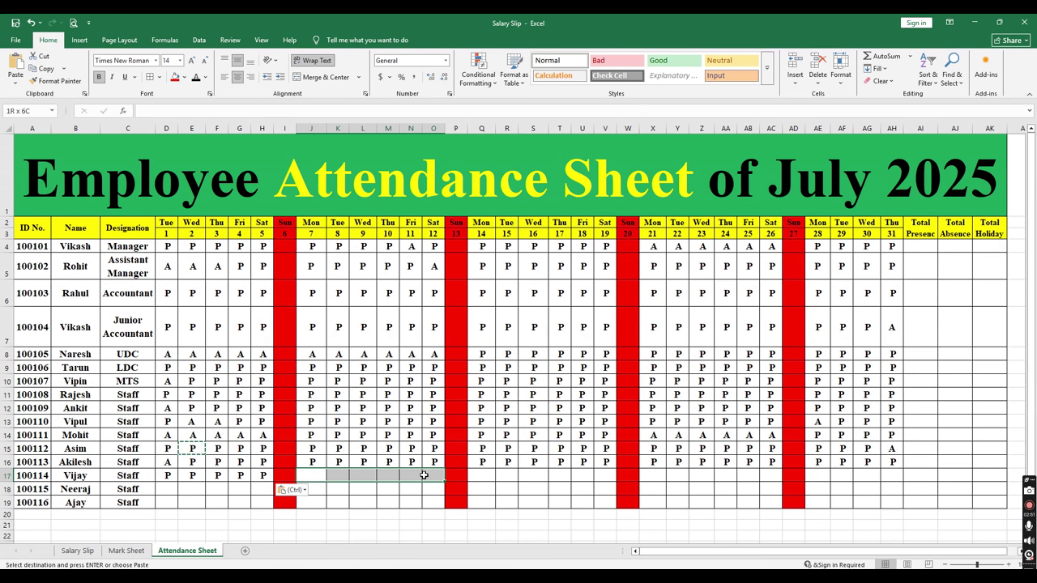
key("ctrl+v")
- Enter A in Q17 and copy the P in R16 into cells R17 through V17
left_click(488, 477)
type("A")
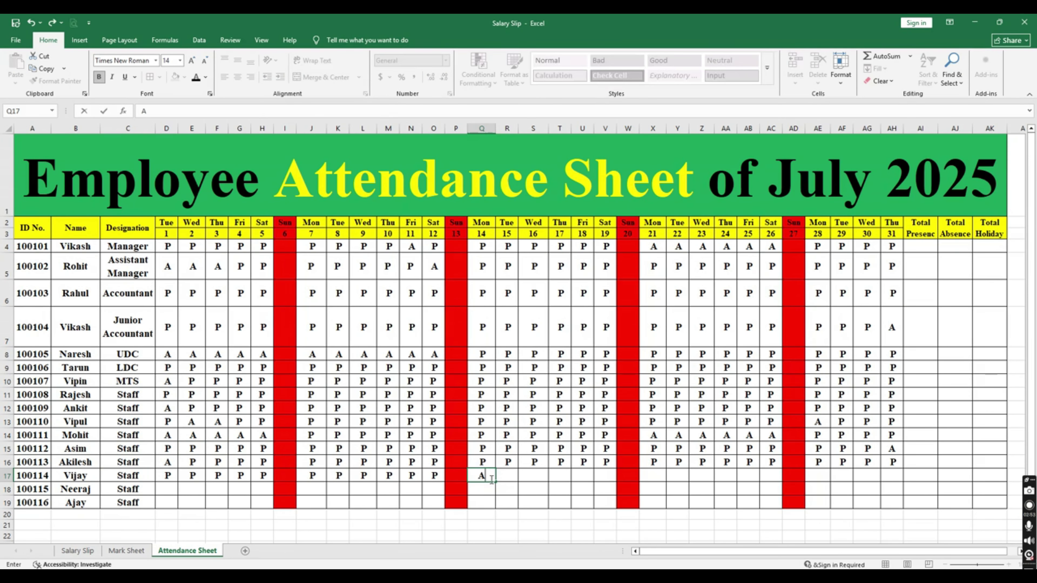
key("Right")
key("Up")
key("ctrl+c")
key("Down")
key("shift+Right")
key("shift+Right")
key("shift+Right")
key("shift+Right")
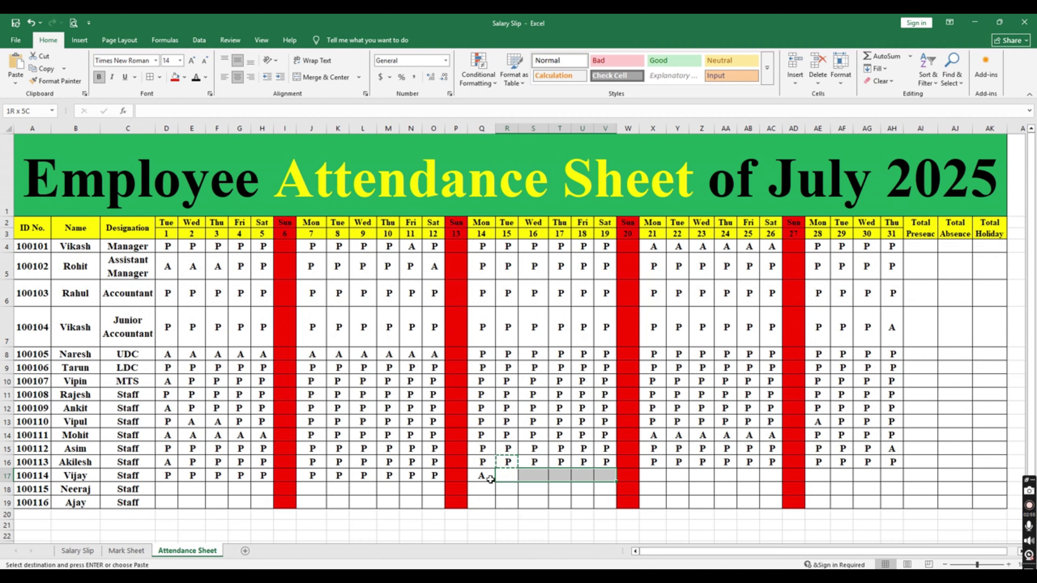
key("ctrl+v")
- Paste the copied P into cells X17 through AC17 and AE17 through AH17
left_click_drag(653, 476, 891, 477)
key("ctrl+v")
key("ctrl+v")
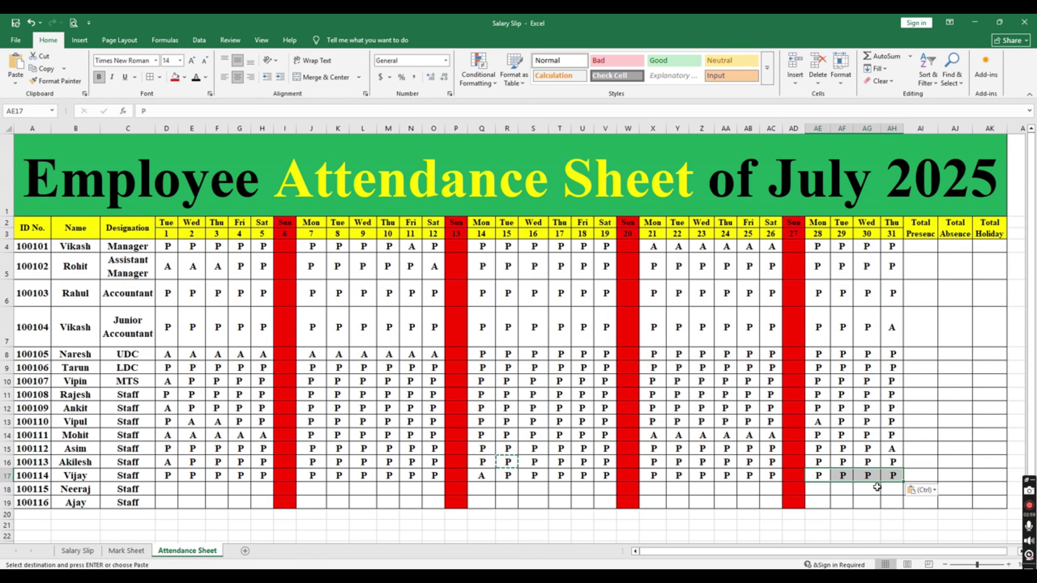
- Paste the copied P into the day cells of row 18 from D18 through AC18, skipping the Sunday columns
left_click_drag(167, 489, 767, 490)
key("ctrl+v")
key("ctrl+v")
key("ctrl+v")
key("ctrl+v")
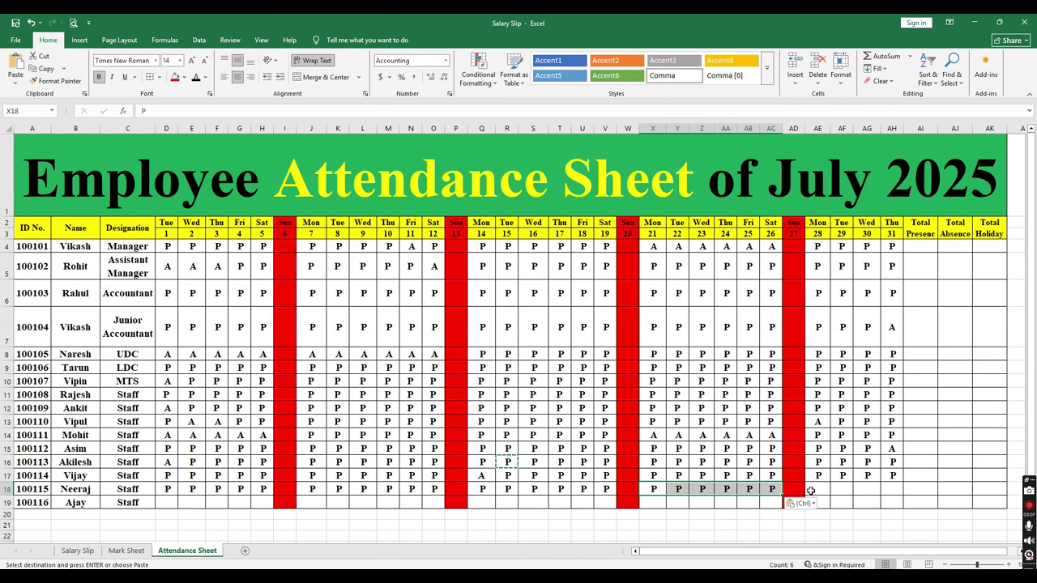
- Enter A in AE18 and P in AF18, and fill AG18 and AH18 with a copied P
left_click(811, 490)
type("A")
key("ctrl+Return")
key("Right")
type("P")
key("Tab")
key("Up")
key("ctrl+c")
key("Down")
key("shift+Right")
key("ctrl+v")
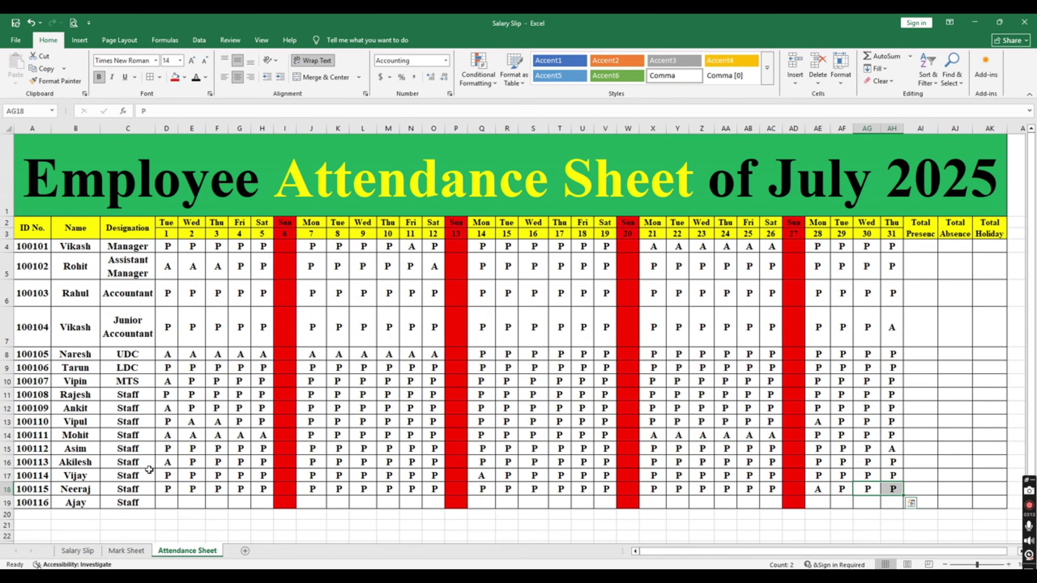
- Enter A in D19 and copy it into cells E19 through H19
left_click(162, 501)
type("A")
key("ctrl+Return")
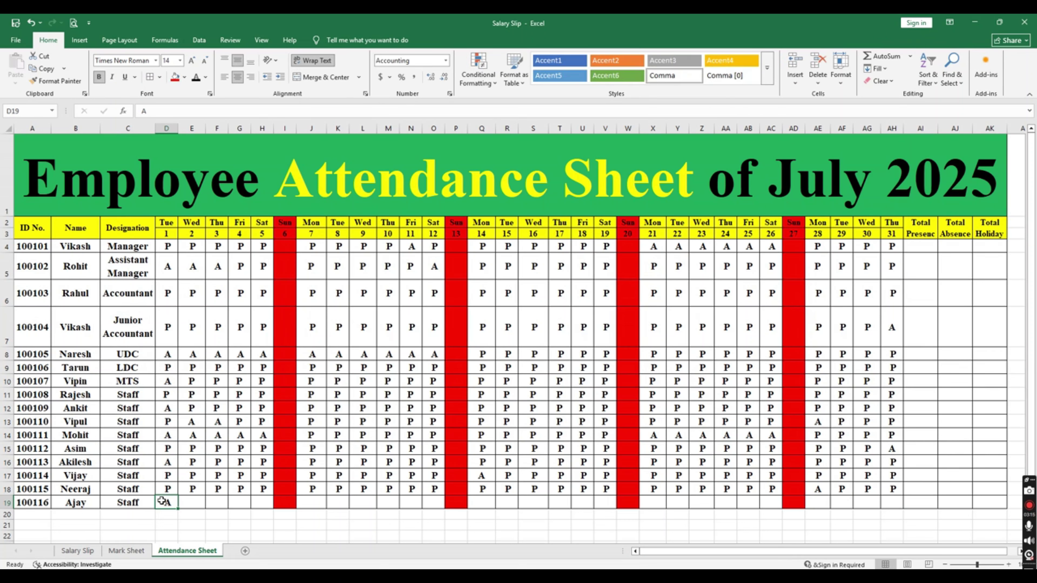
key("ctrl+c")
key("Right")
key("shift+Right")
key("shift+Right")
key("shift+Right")
key("Return")
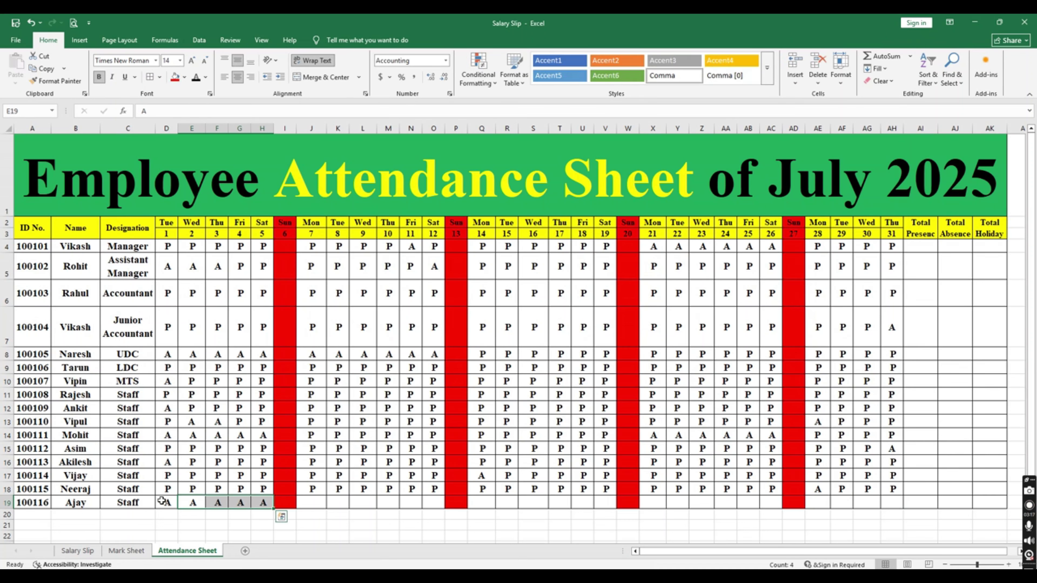
- Copy the A in E19 into cells J19 through O19 and Q19 through V19
key("ctrl+q")
left_click(192, 503)
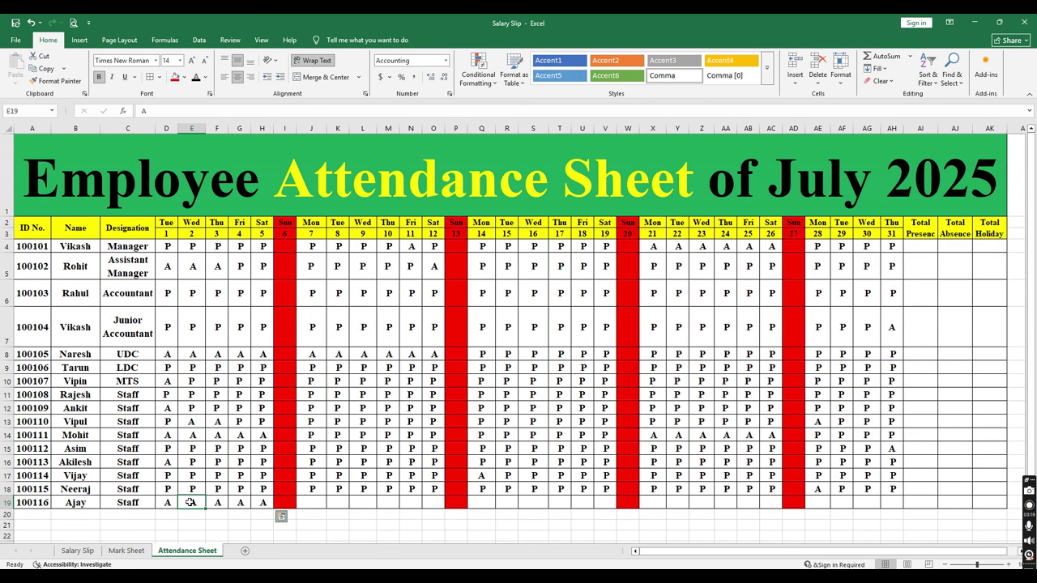
key("ctrl+c")
left_click_drag(310, 505, 606, 502)
key("ctrl+v")
key("ctrl+v")
- Paste the copied A into X19 through AC19 and AE19 through AG19, and enter P in AH19
left_click(653, 503)
left_click_drag(692, 500, 771, 503)
key("ctrl+v")
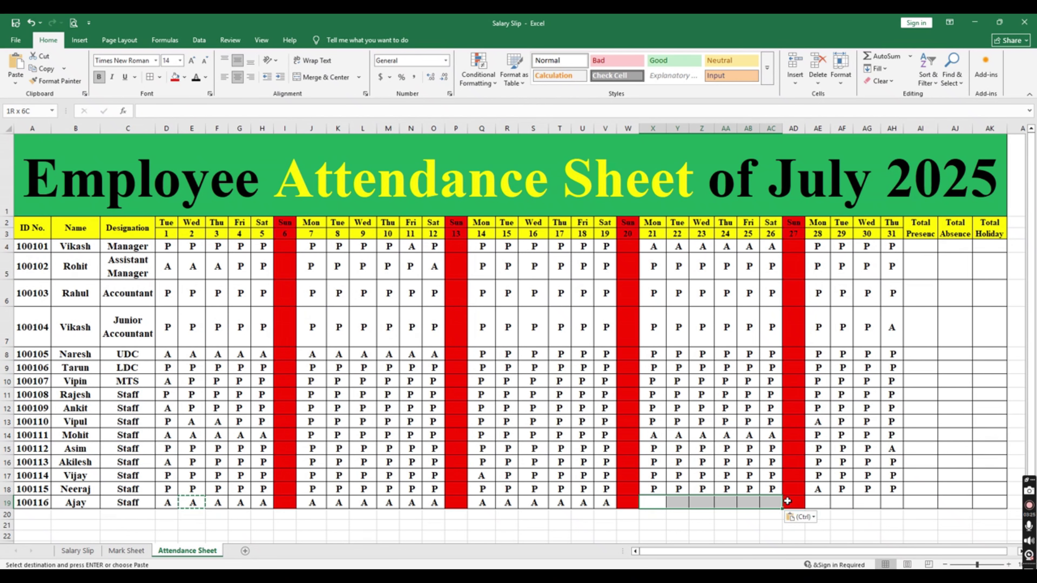
left_click(818, 503)
left_click_drag(881, 500, 874, 502)
key("ctrl+v")
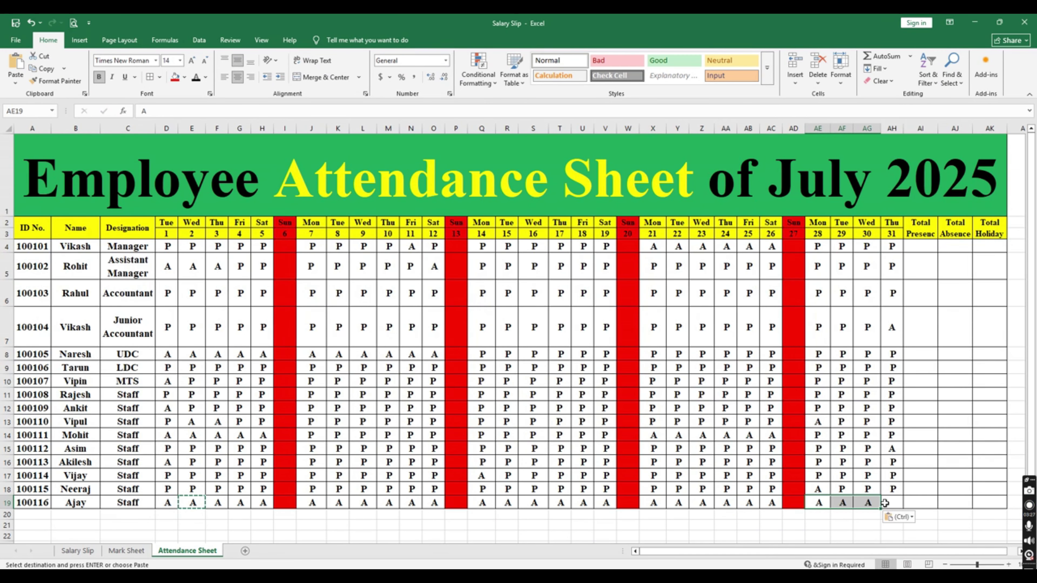
left_click(887, 503)
type("P")
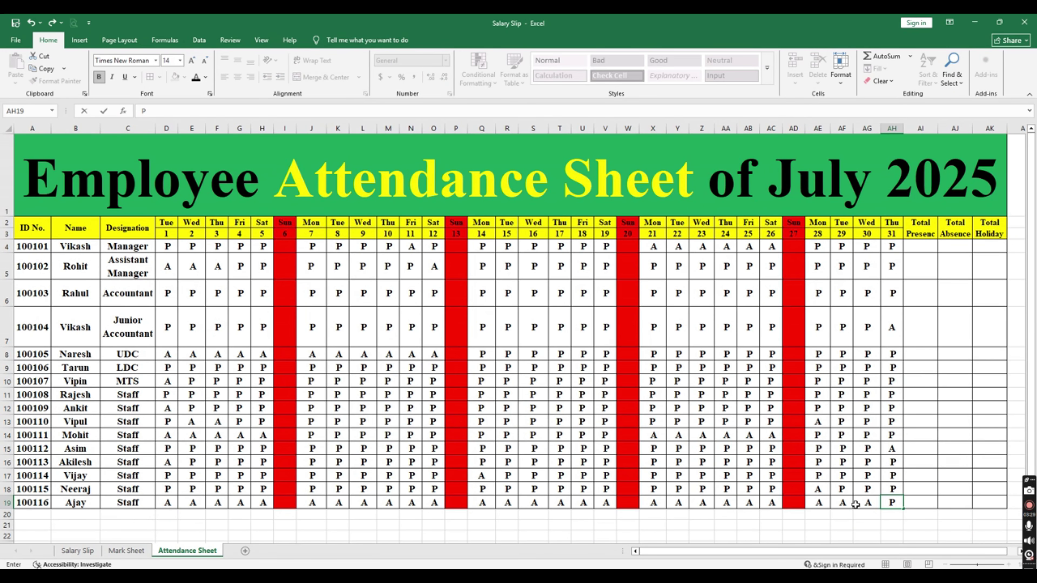
- Enter H in I4 under Sunday 6 and copy it down through I19
left_click(285, 246)
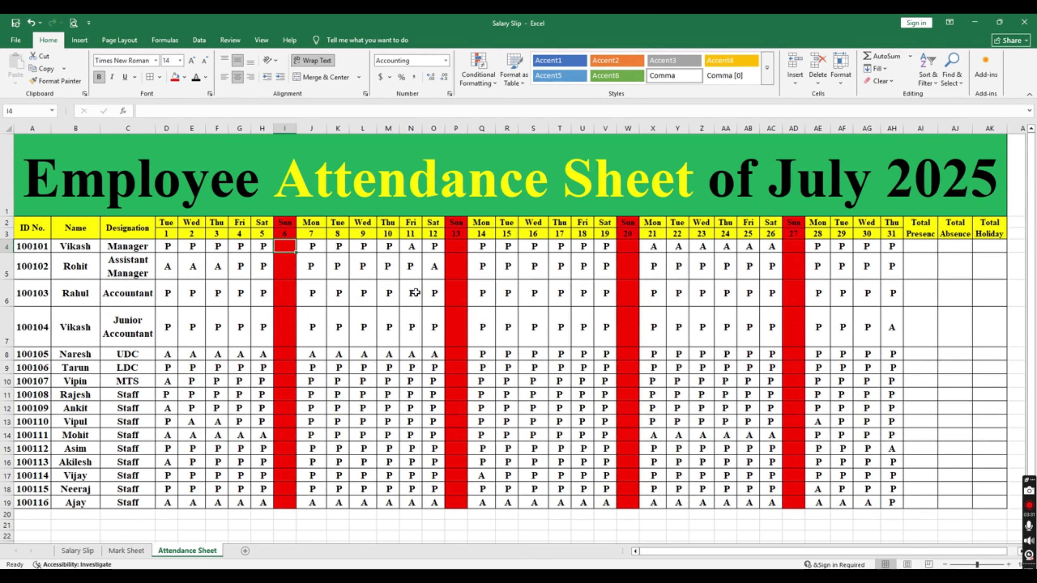
type("H")
key("ctrl+Return")
key("ctrl+c")
key("Down")
left_click(284, 503, "shift")
key("ctrl+v")
- Paste the copied H into rows 4 to 19 of the Sunday 13, 20 and 27 columns (P, W and AD)
left_click_drag(465, 249, 458, 498)
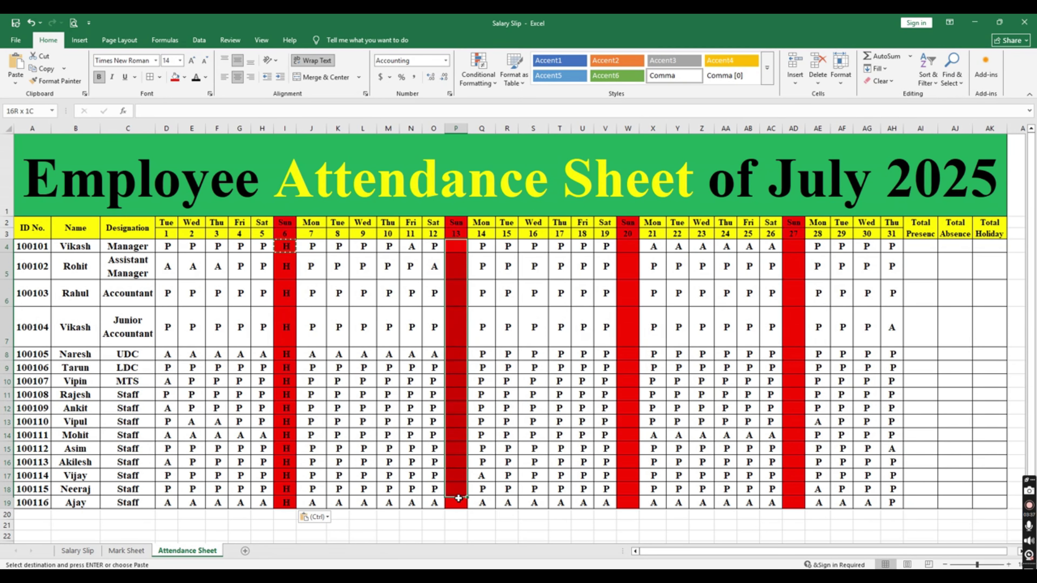
key("ctrl+v")
left_click_drag(629, 250, 632, 503)
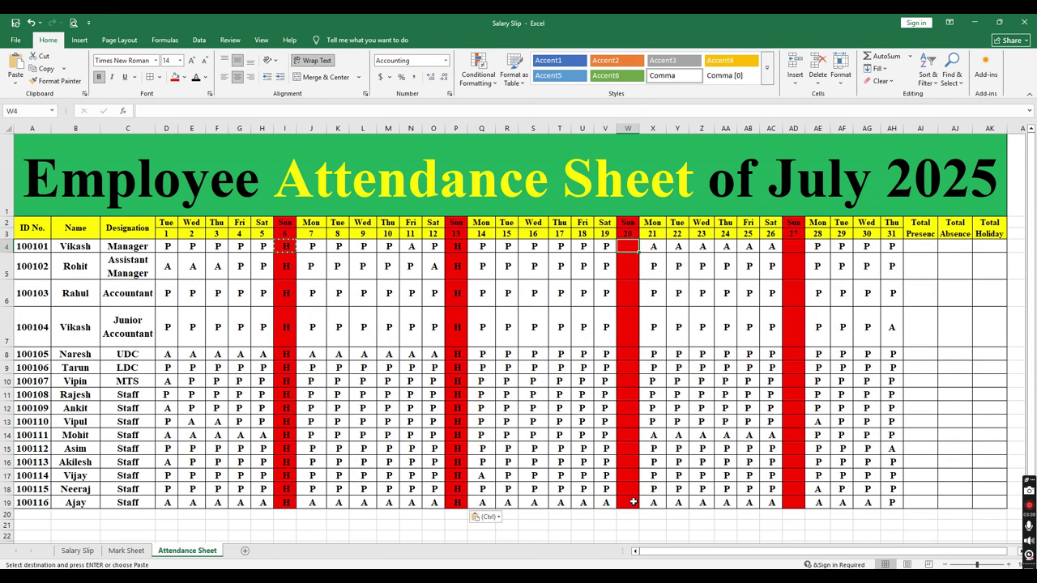
key("ctrl+v")
left_click(793, 246)
left_click(790, 501, "shift")
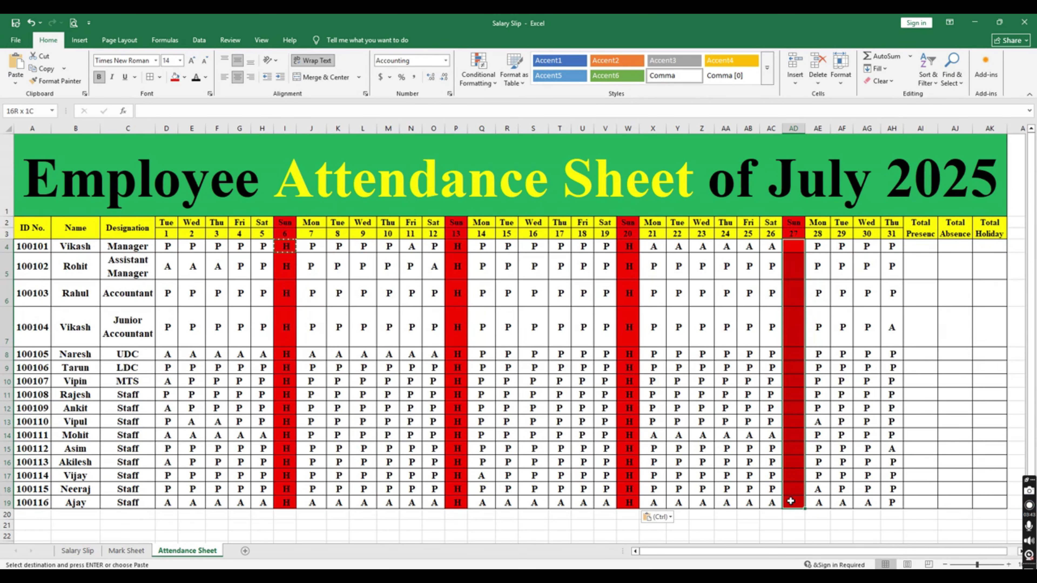
key("ctrl+v")
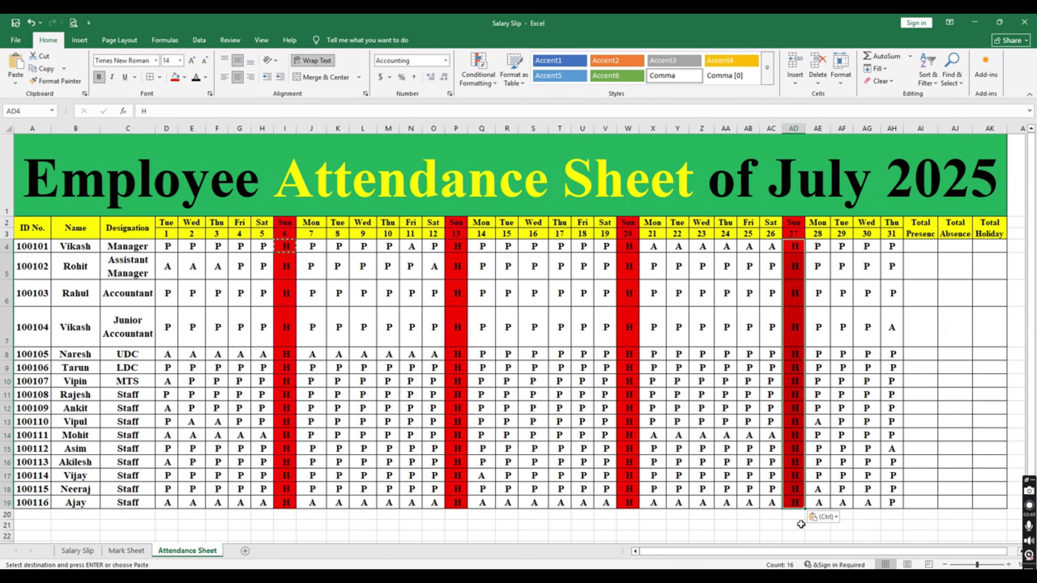
left_click(770, 523)
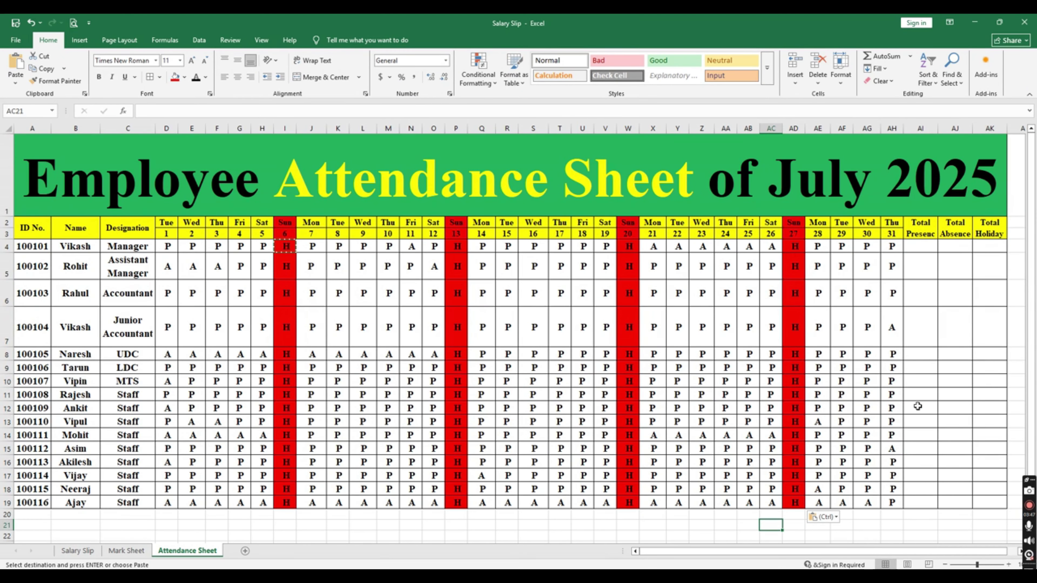
left_click(921, 245)
key("Escape")
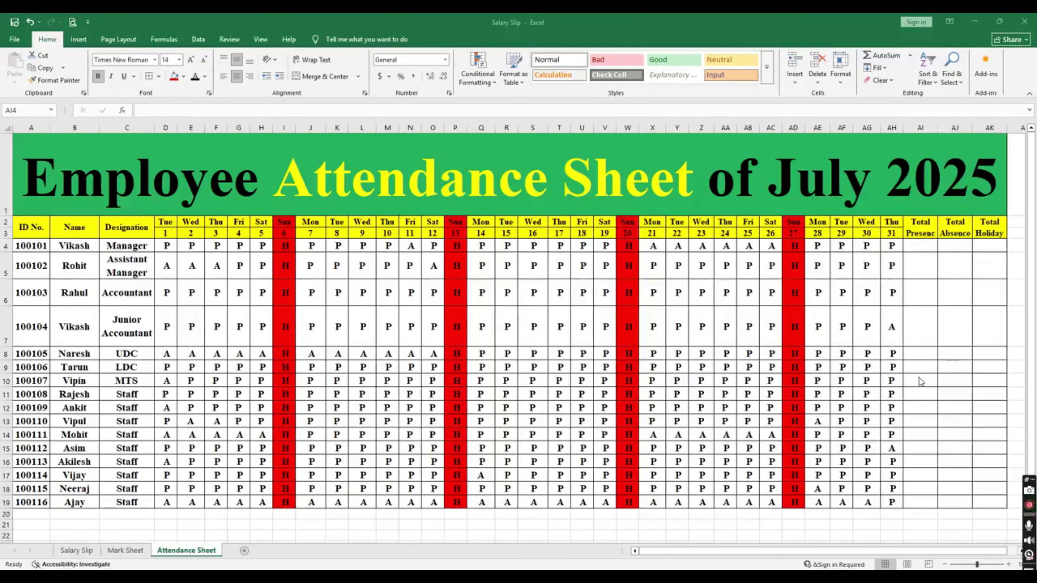
- Enter the formula =COUNTIF(D4:AH4,"P") in AI4 to total the first employee's presence
left_click(918, 250)
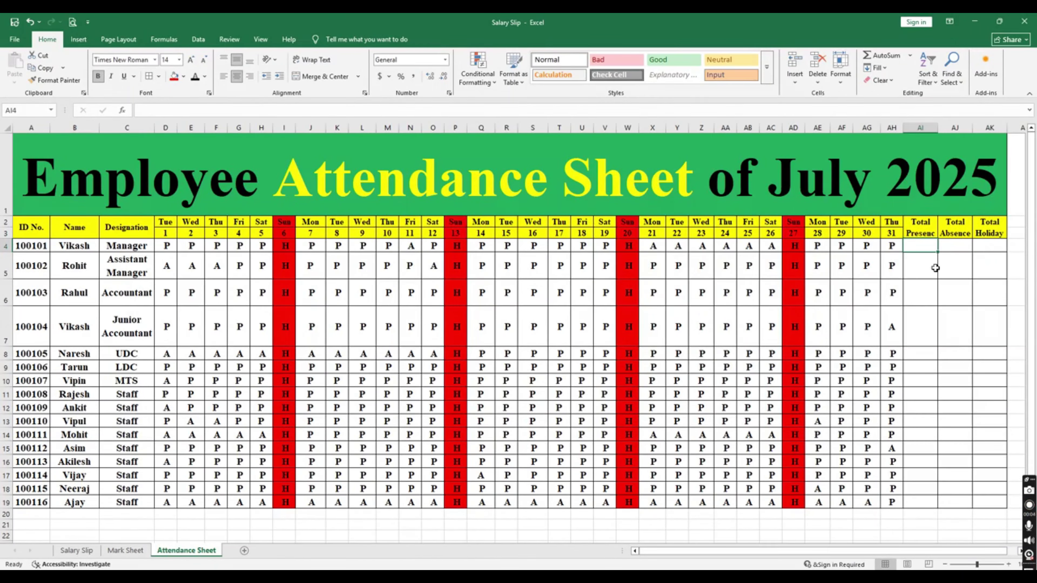
type("=coun")
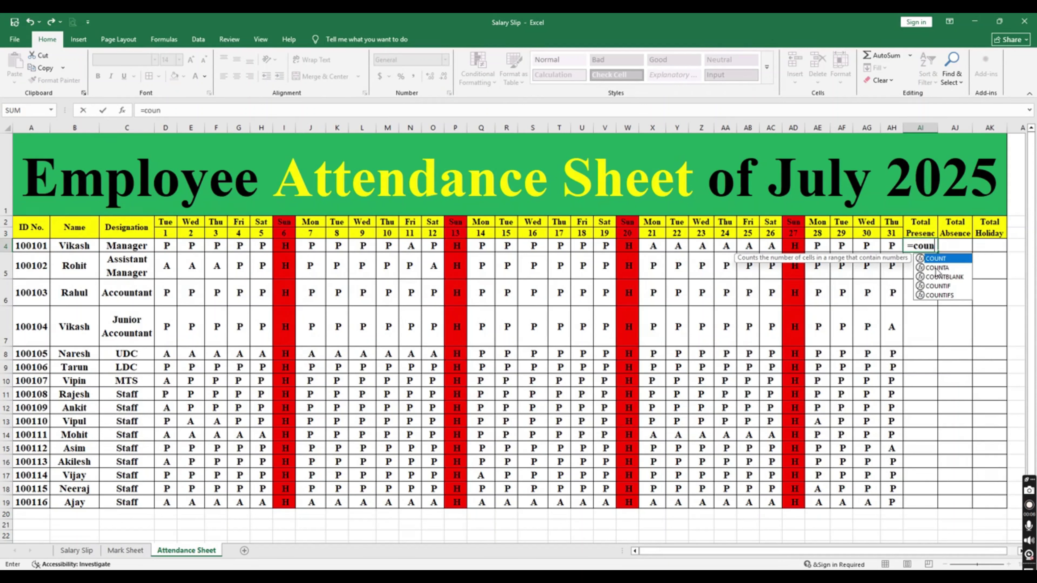
type("ti")
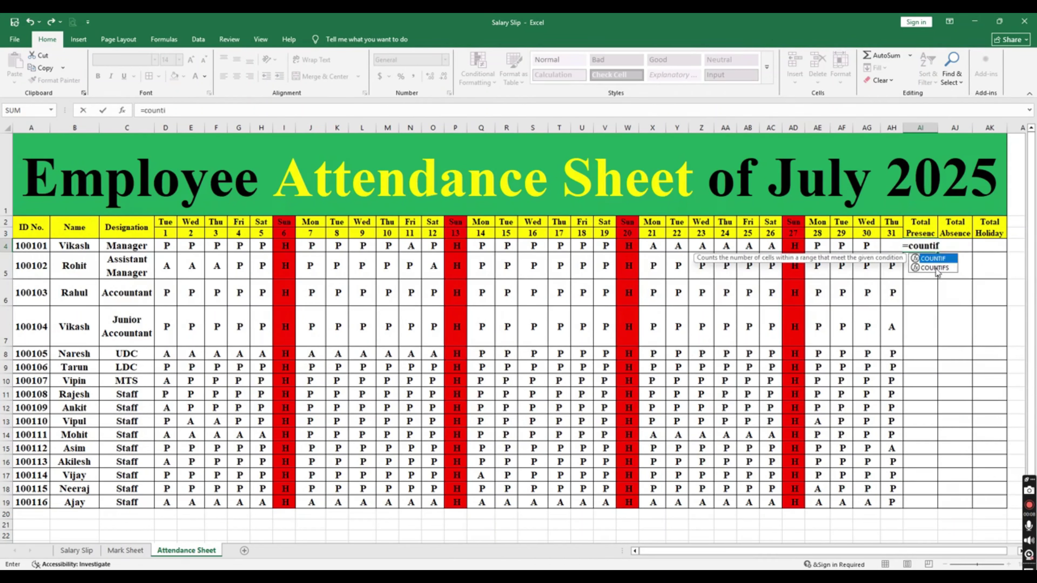
type("f")
key("Tab")
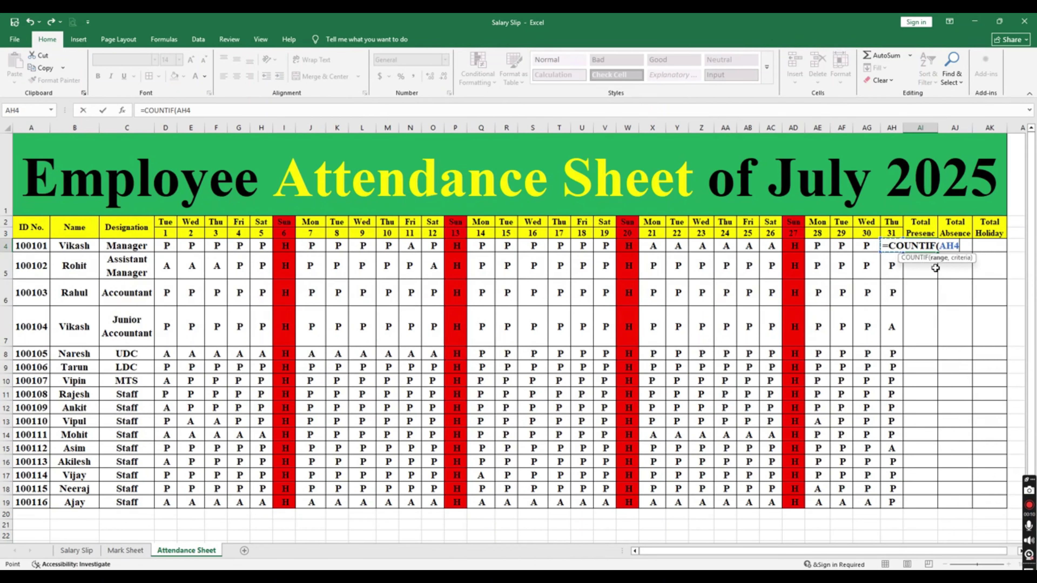
key("shift+Left")
key("shift+Left")
key("shift+Left")
key("shift+Left")
key("shift+Left")
key("shift+Left")
key("shift+Left")
key("shift+Left")
key("shift+Left")
key("shift+Left")
key("shift+Left")
key("shift+Left")
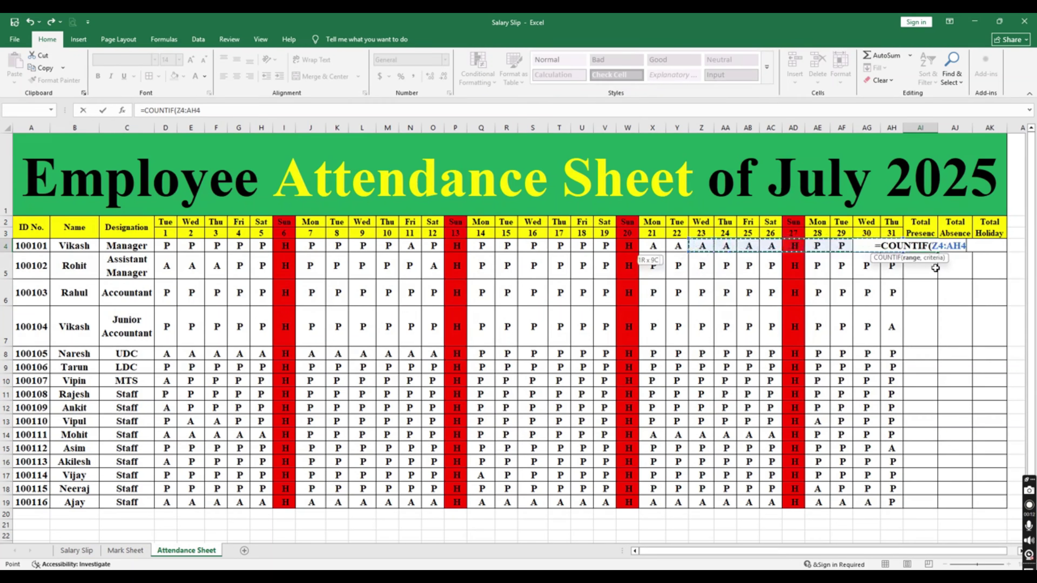
key("shift+Left")
key("shift+Left")
key("shift+Left")
key("shift+Left")
key("shift+Left")
key("shift+Left")
key("shift+Left")
key("shift+Left")
key("shift+Left")
key("shift+Left")
key("shift+Left")
key("shift+Left")
key("shift+Left")
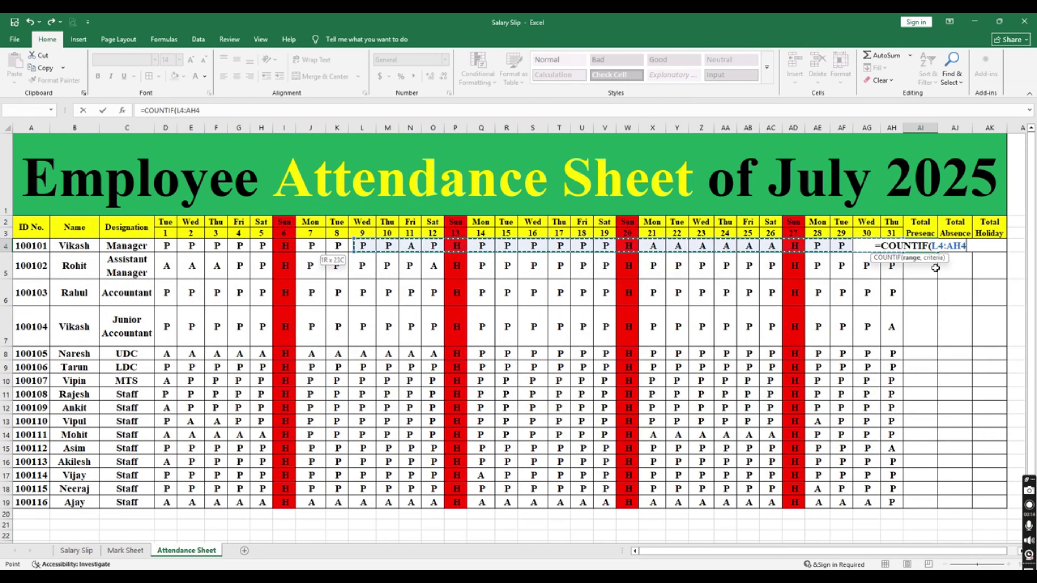
key("shift+Left")
key("shift+Left")
key("shift+Left")
key("shift+Left")
key("shift+Left")
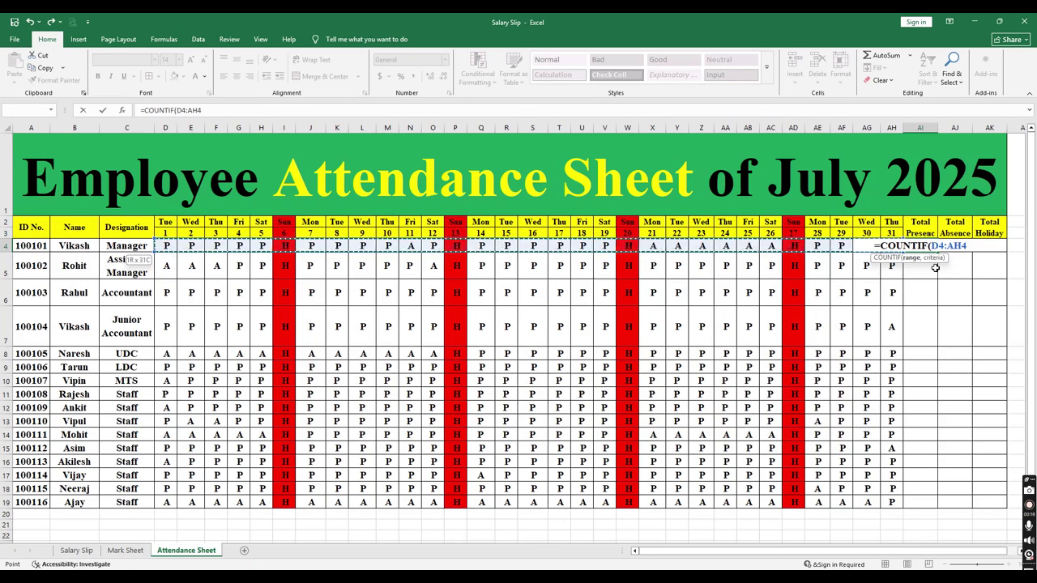
type(",\"")
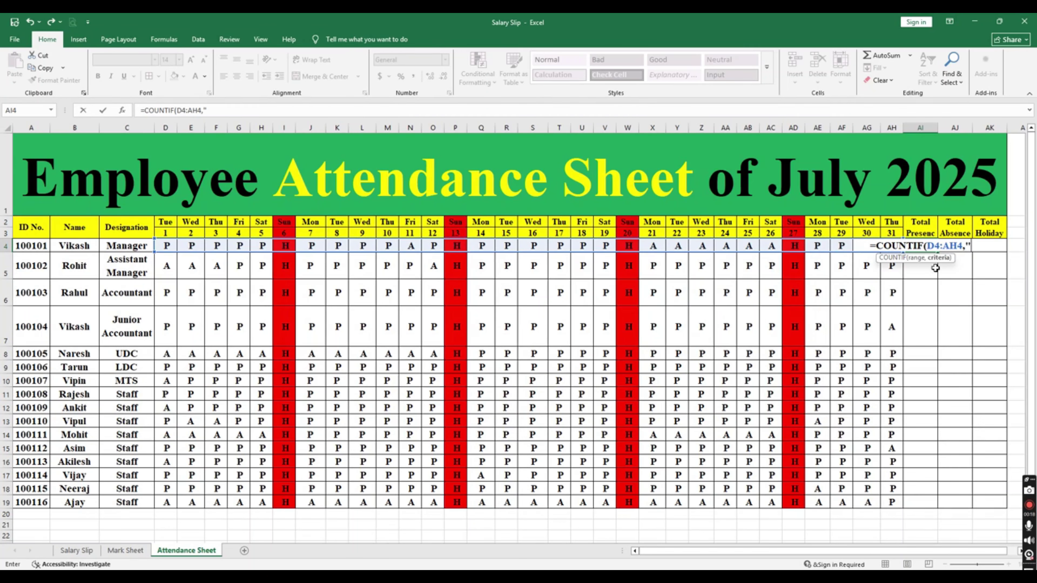
type("P\")")
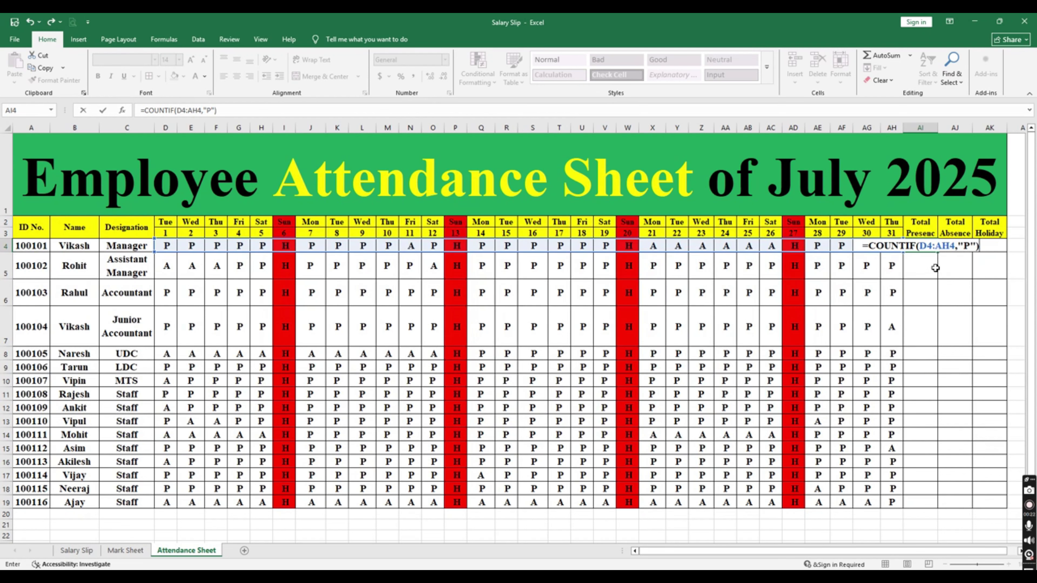
key("Return")
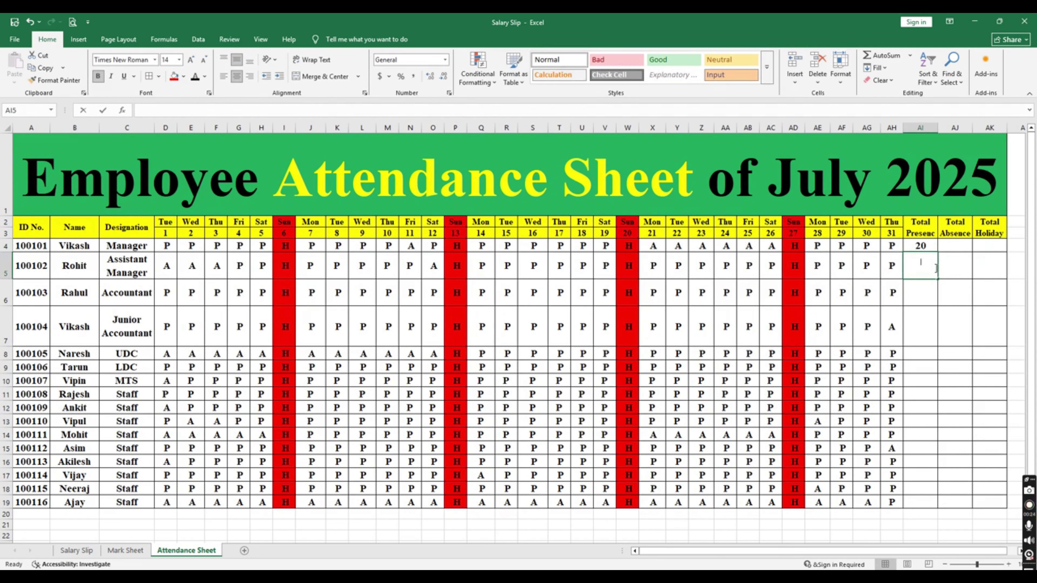
- Enter the formula =COUNTIF(D5:AH5,"P") in AI5 to total the second employee's presence
type("=count")
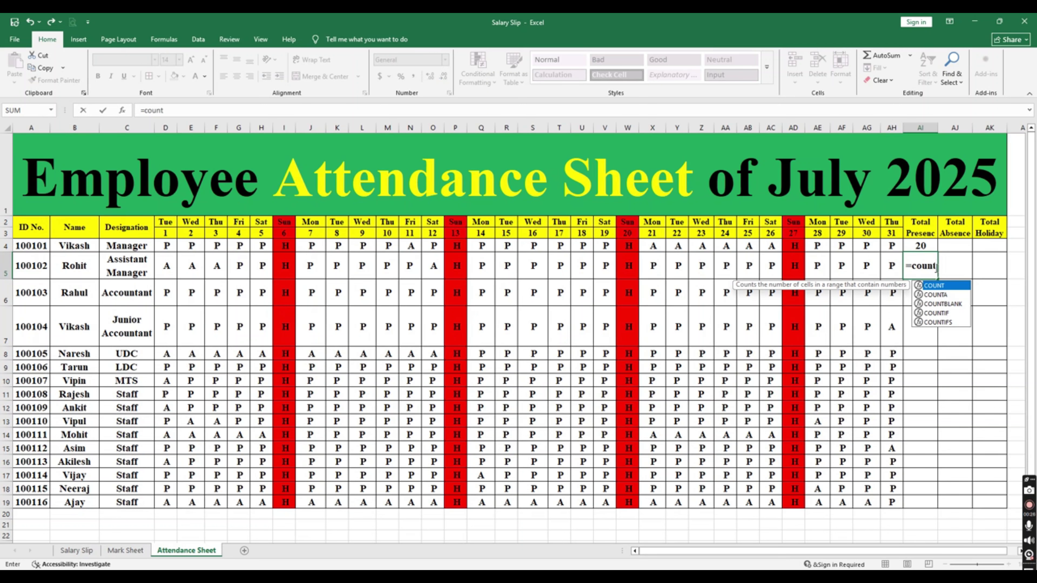
type("if(")
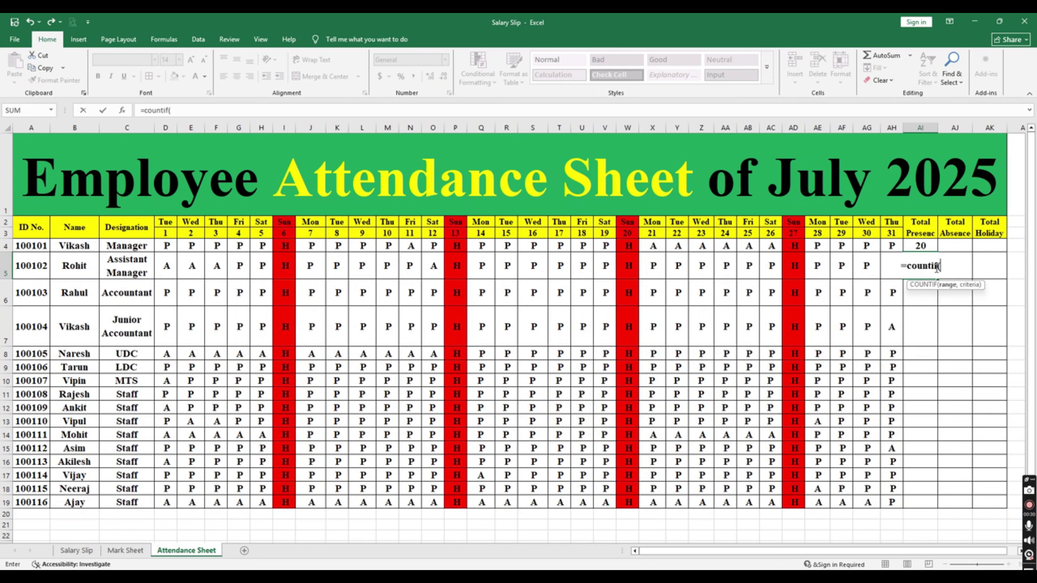
key("Left")
key("shift+Left")
key("shift+Left")
key("shift+Left")
key("shift+Left")
key("shift+Left")
key("shift+Left")
key("shift+Left")
key("shift+Left")
key("shift+Left")
key("shift+Left")
key("shift+Left")
key("shift+Left")
key("shift+Left")
key("shift+Left")
key("shift+Left")
key("shift+Left")
key("shift+Left")
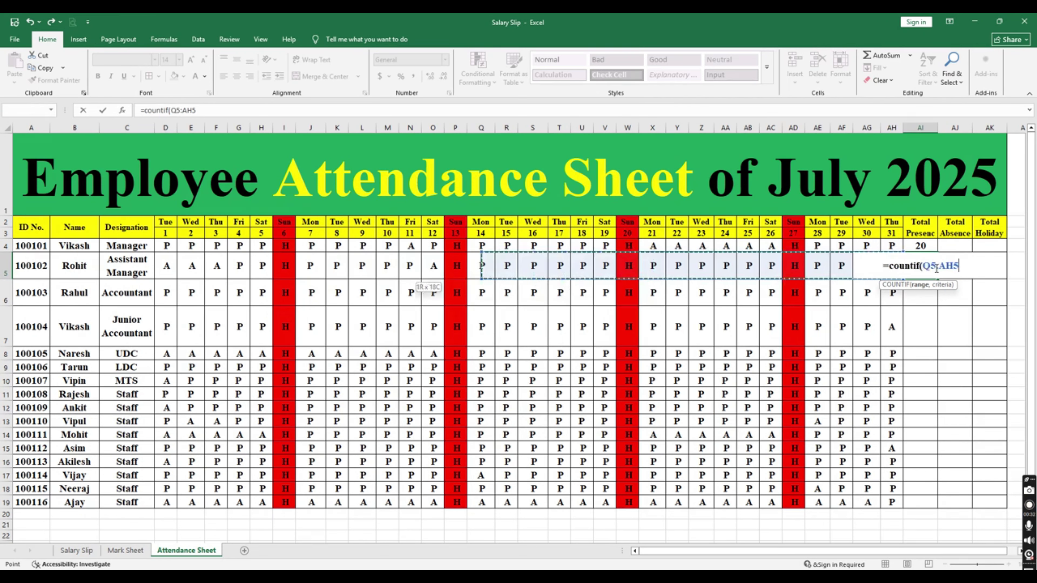
key("shift+Left")
key("shift+Left")
key("shift+Left")
key("shift+Left")
key("shift+Left")
key("shift+Left")
key("shift+Left")
key("shift+Left")
key("shift+Left")
key("shift+Left")
key("shift+Left")
key("shift+Left")
key("shift+Left")
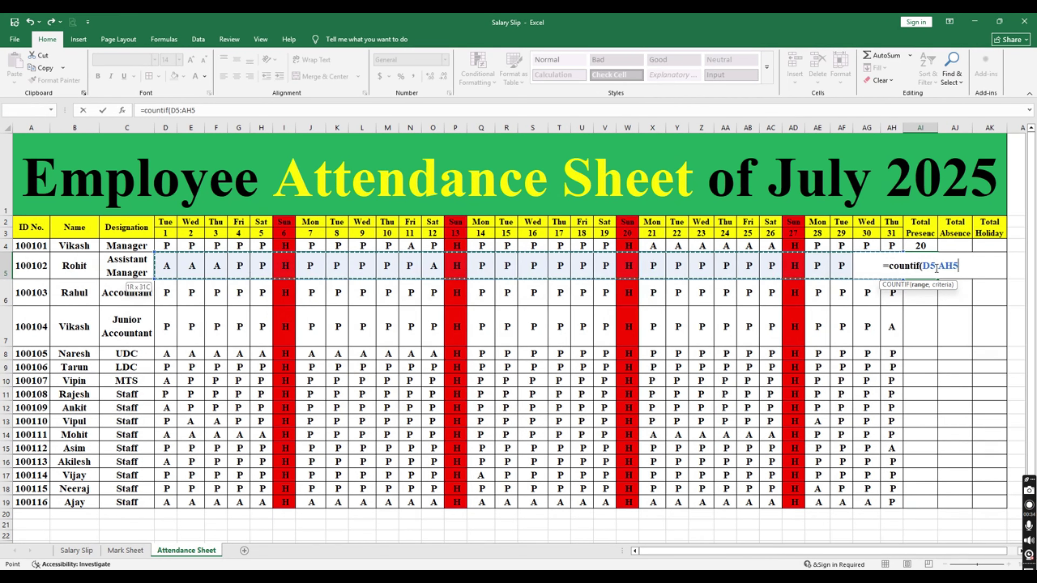
type(",\"P")
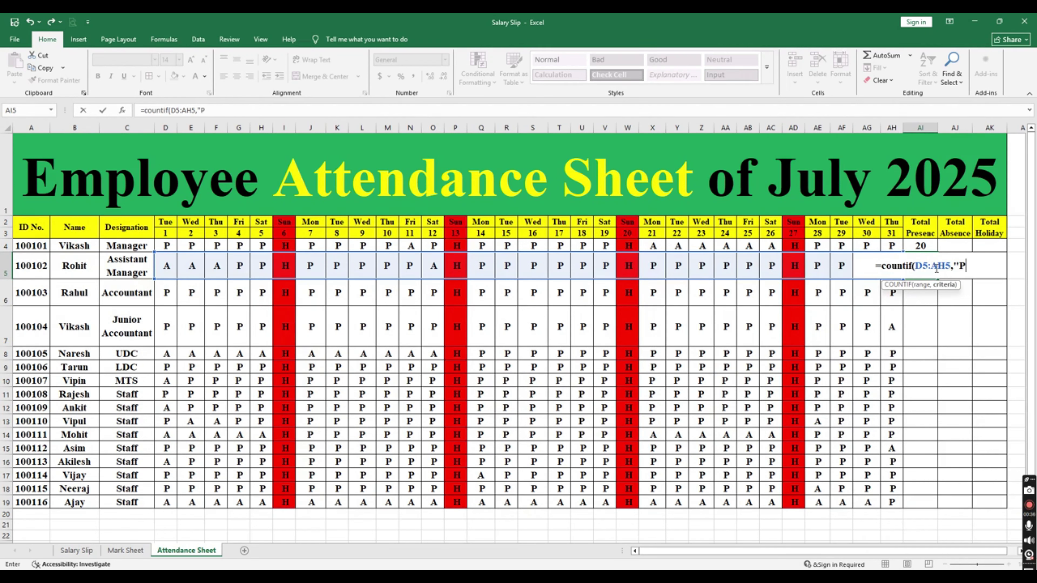
type("\")")
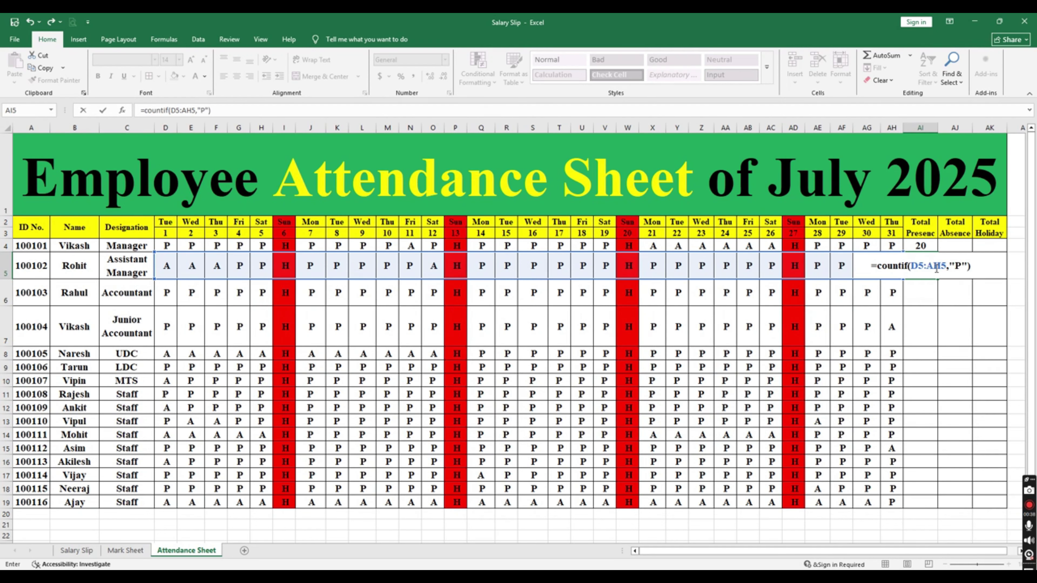
key("Return")
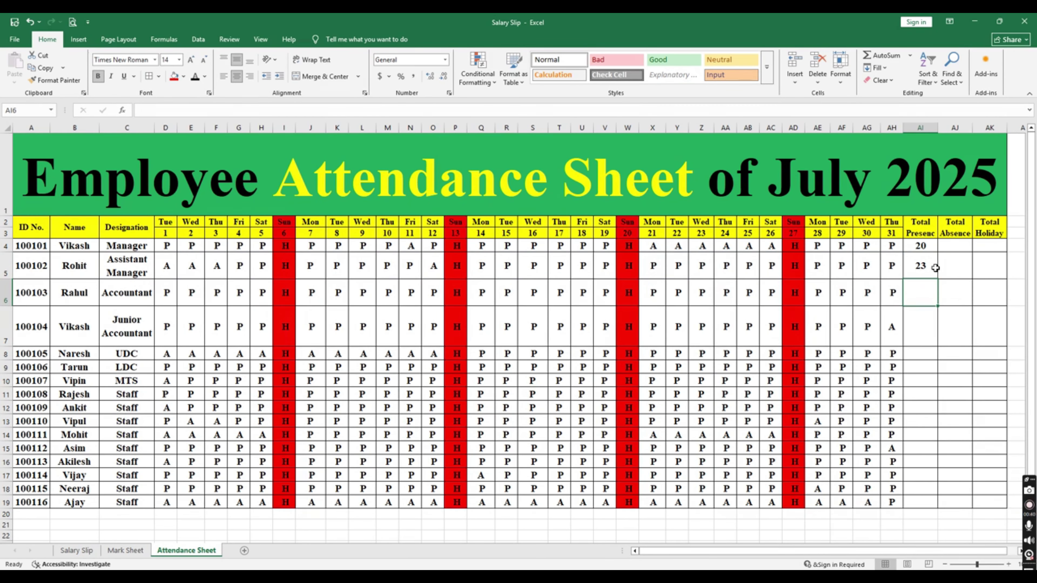
- Enter the formula =COUNTIF(D6:AH6,"P") in AI6 and fill it down through AI19 to total the remaining employees' presence
type("=coun")
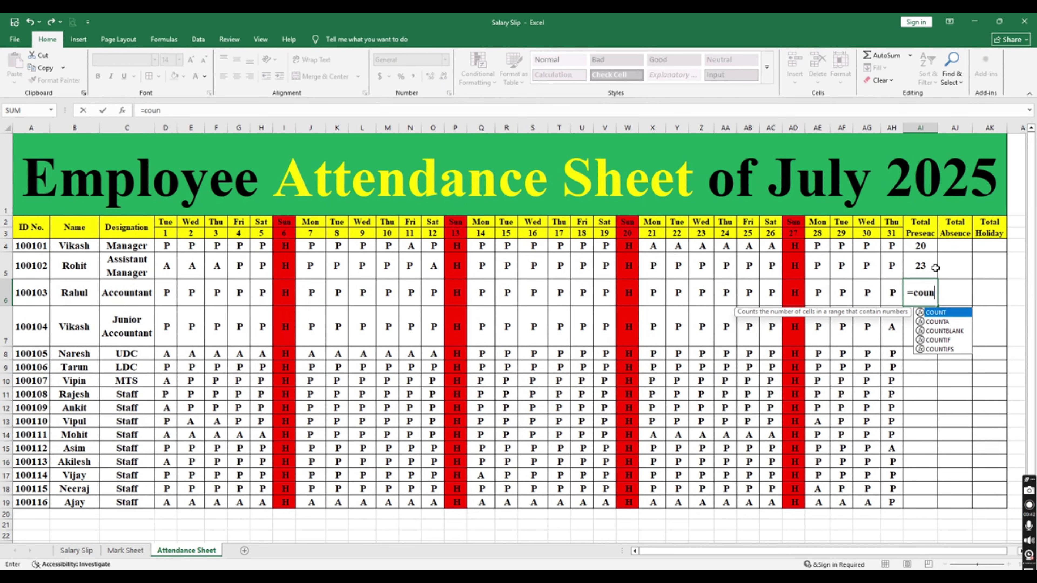
type("tif(")
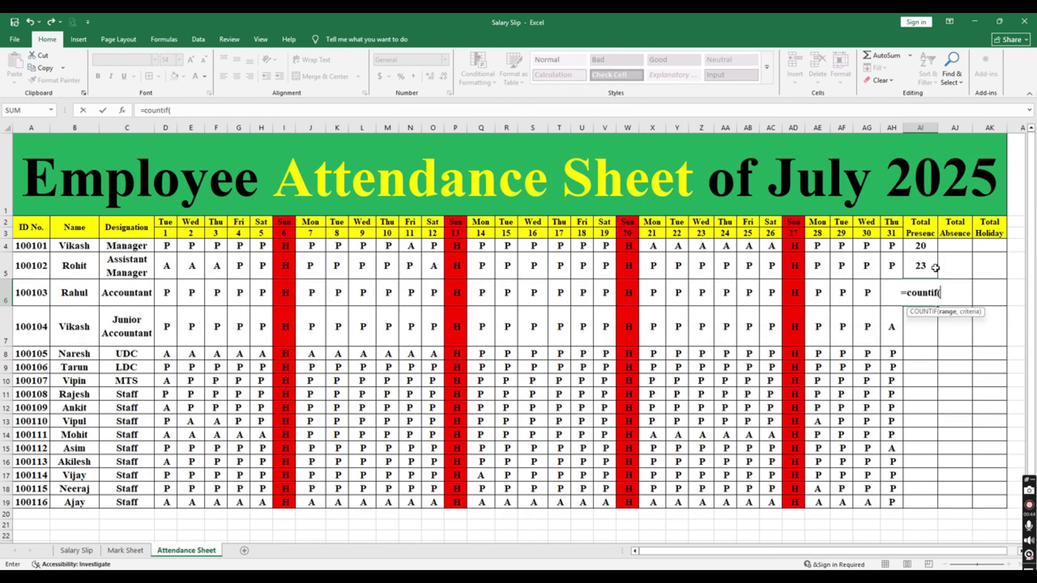
key("shift+Left")
key("shift+Left")
key("shift+Left")
key("shift+Left")
key("shift+Left")
key("shift+Left")
key("shift+Left")
key("shift+Left")
key("shift+Left")
key("shift+Left")
key("shift+Left")
key("shift+Left")
key("shift+Left")
key("shift+Left")
key("shift+Left")
key("shift+Left")
key("shift+Left")
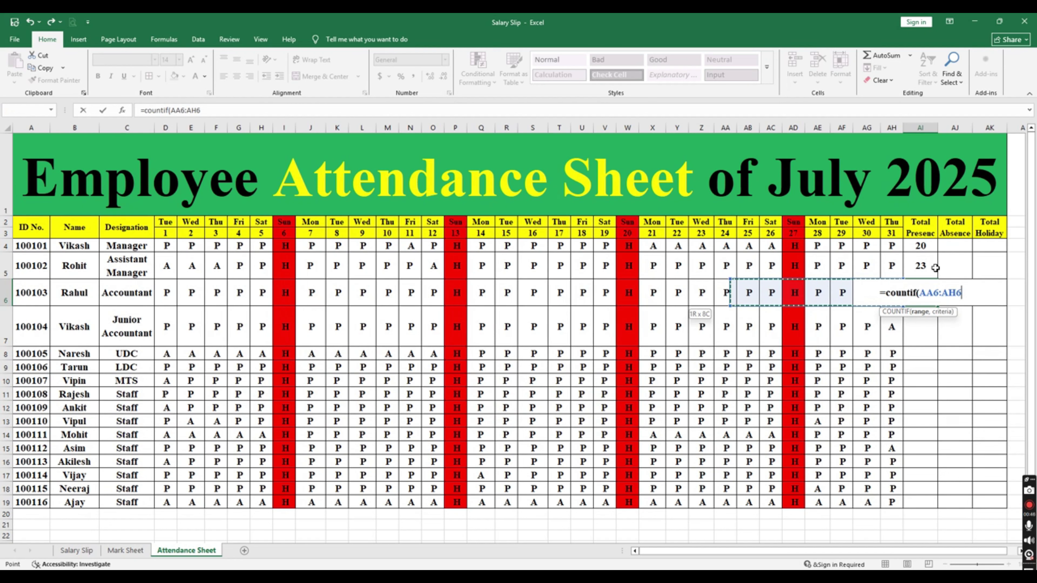
key("shift+Left")
key("shift+Left")
key("shift+Left")
key("shift+Left")
key("shift+Left")
key("shift+Left")
key("shift+Left")
key("shift+Left")
key("shift+Left")
key("shift+Left")
key("shift+Left")
key("shift+Left")
key("shift+Left")
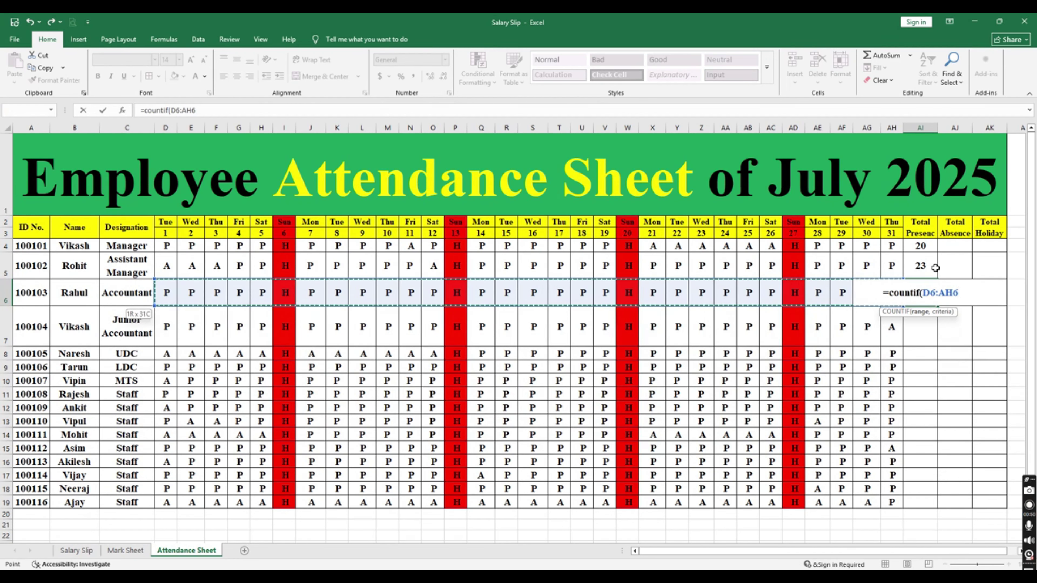
type(",\"")
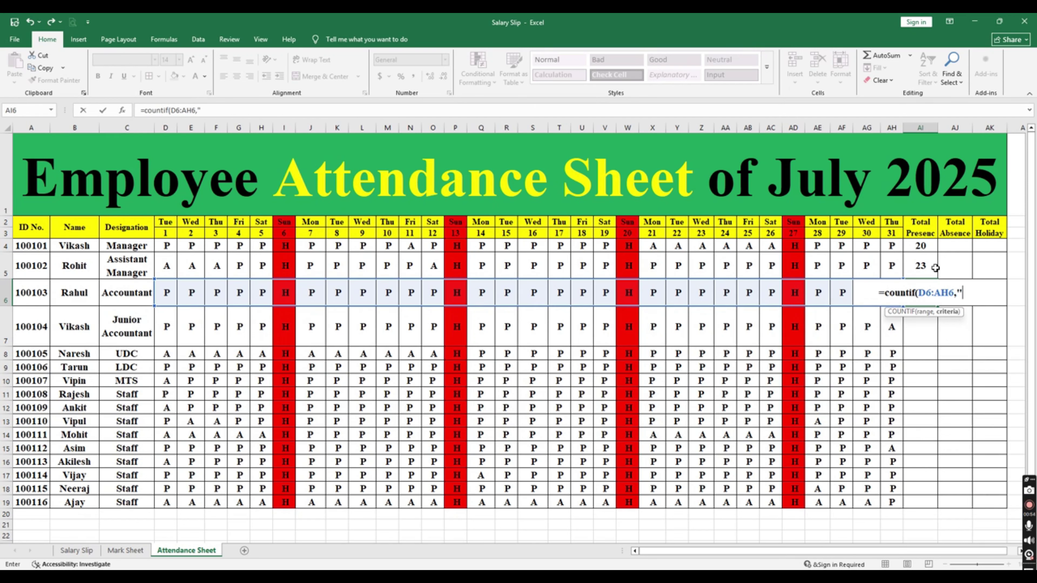
type("P\")")
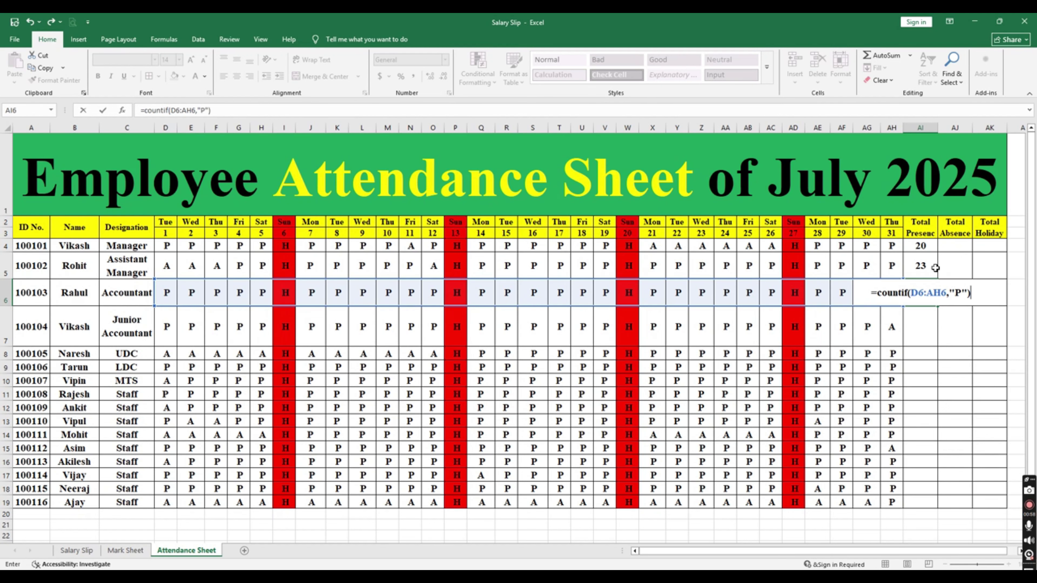
key("Return")
key("Up")
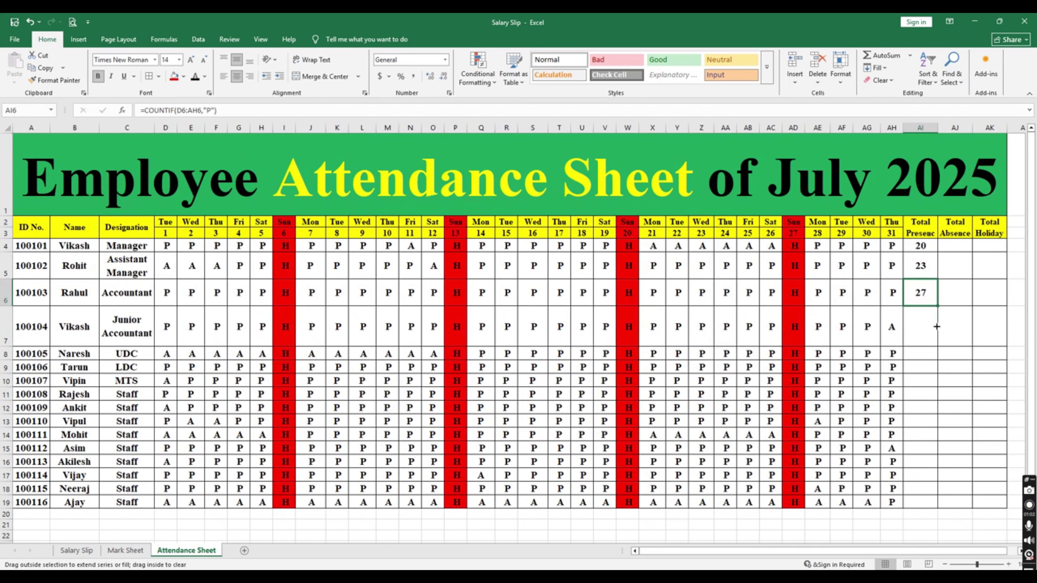
left_click_drag(928, 506, 927, 507)
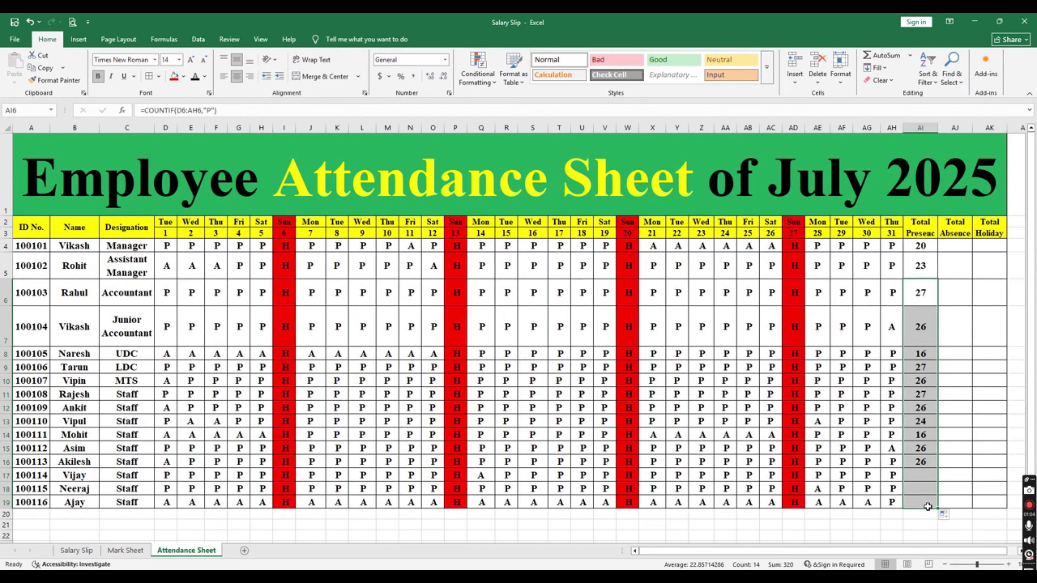
- Enter the formula =COUNTIF(D4:AH4,"A") in AJ4 to total the first employee's absence
left_click(956, 246)
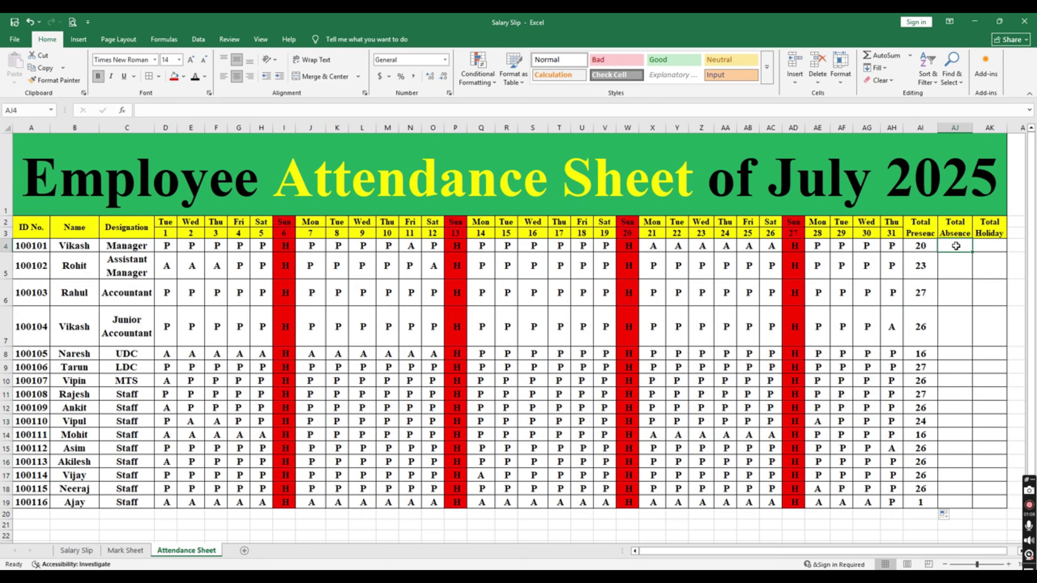
type("=")
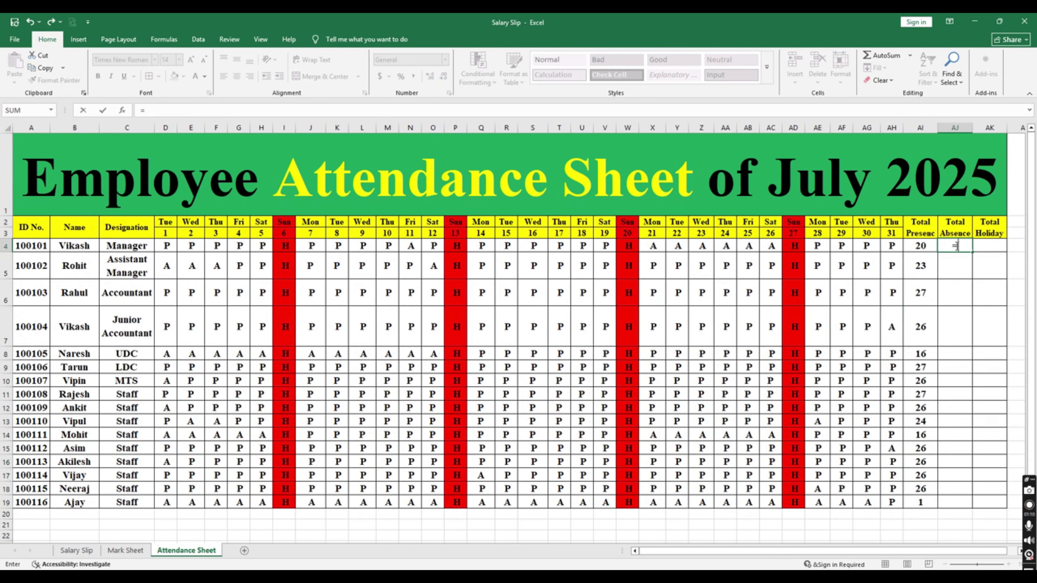
type("countif")
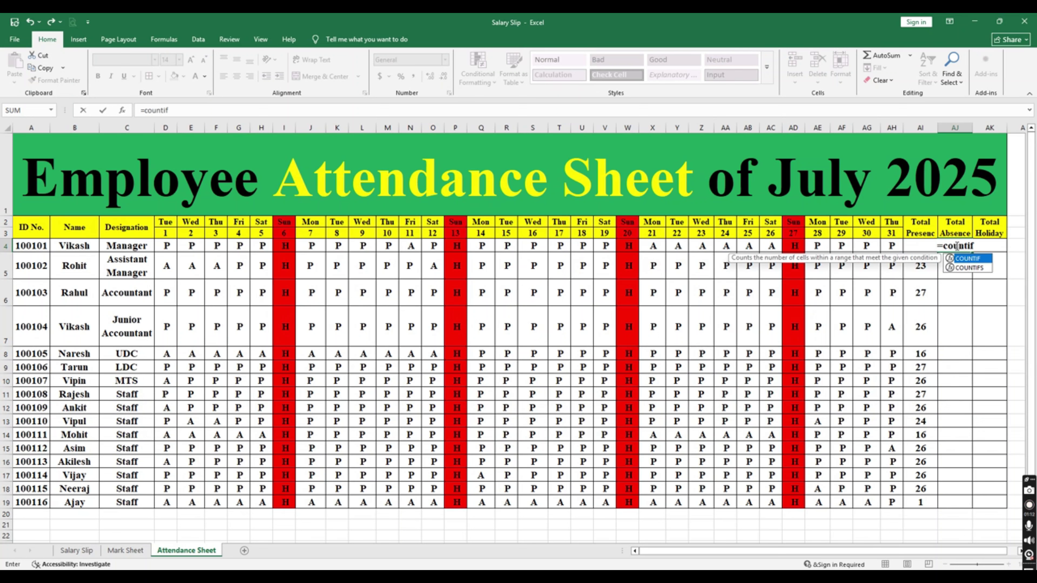
type("(")
left_click_drag(892, 247, 163, 246)
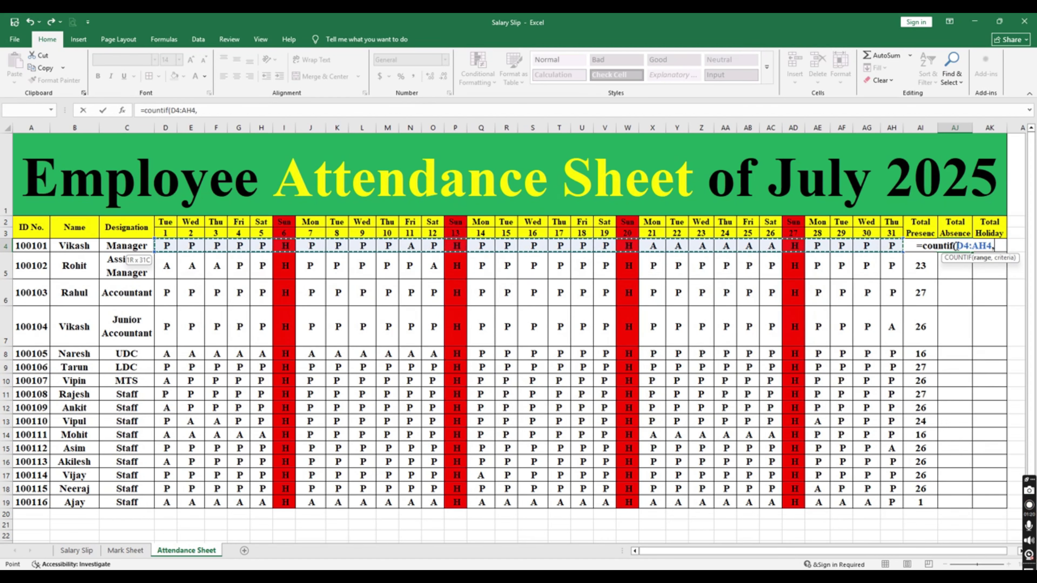
type(",\"A\")")
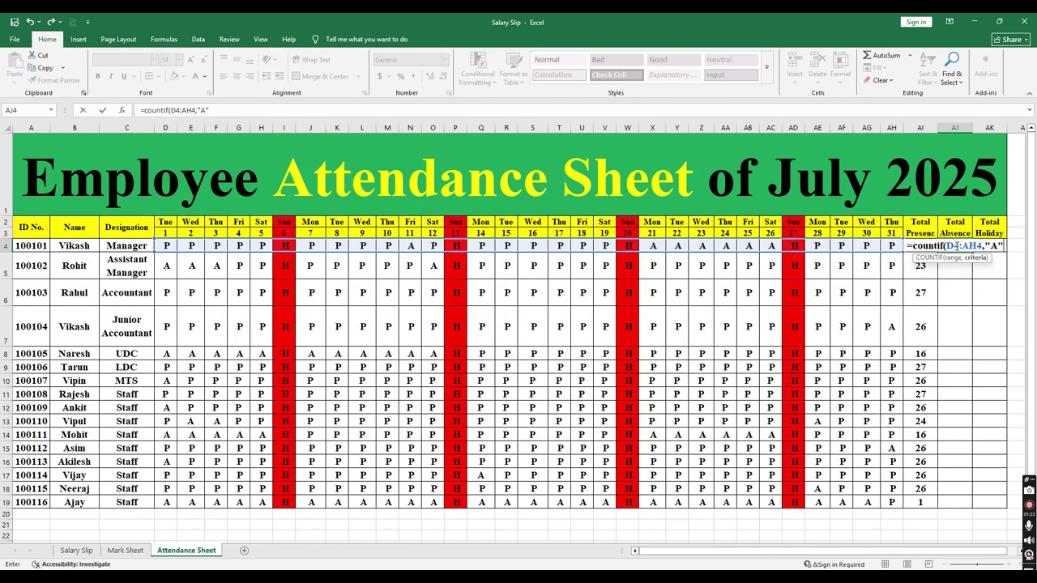
key("Return")
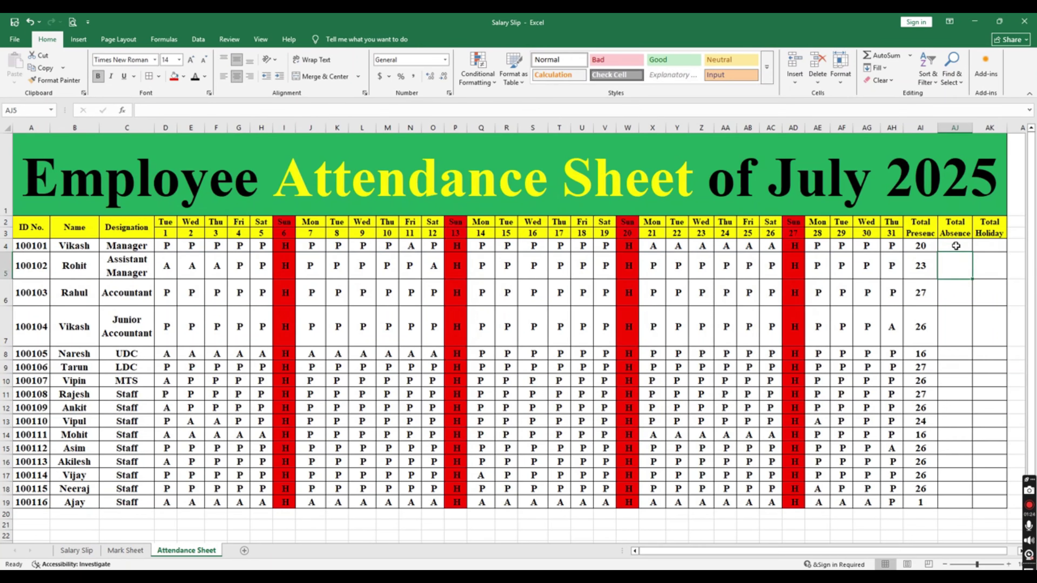
- Enter the formula =COUNTIF(D5:AH5,"A") in AJ5 to total the second employee's absence
type("=counti")
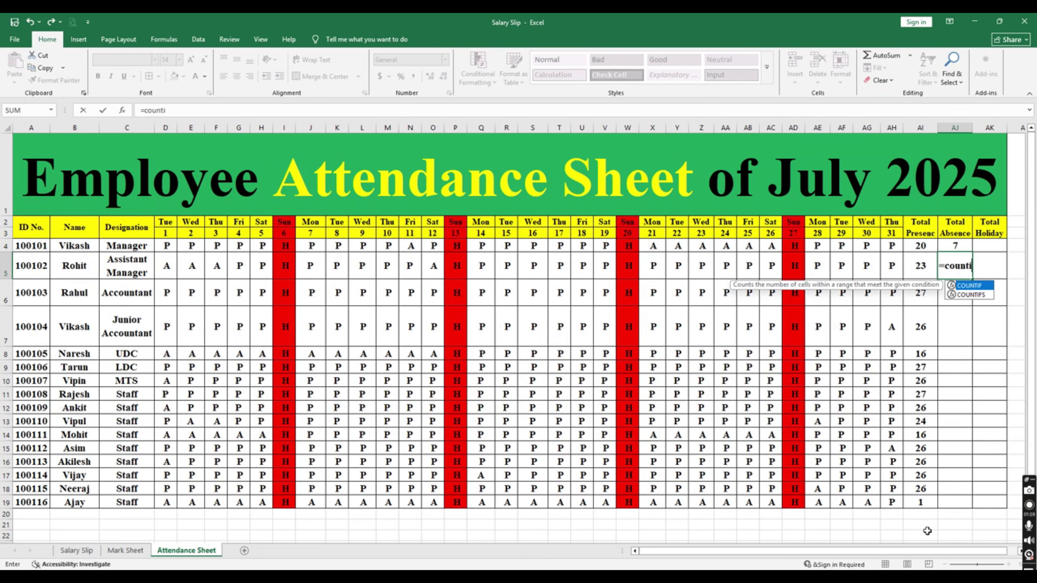
key("Tab")
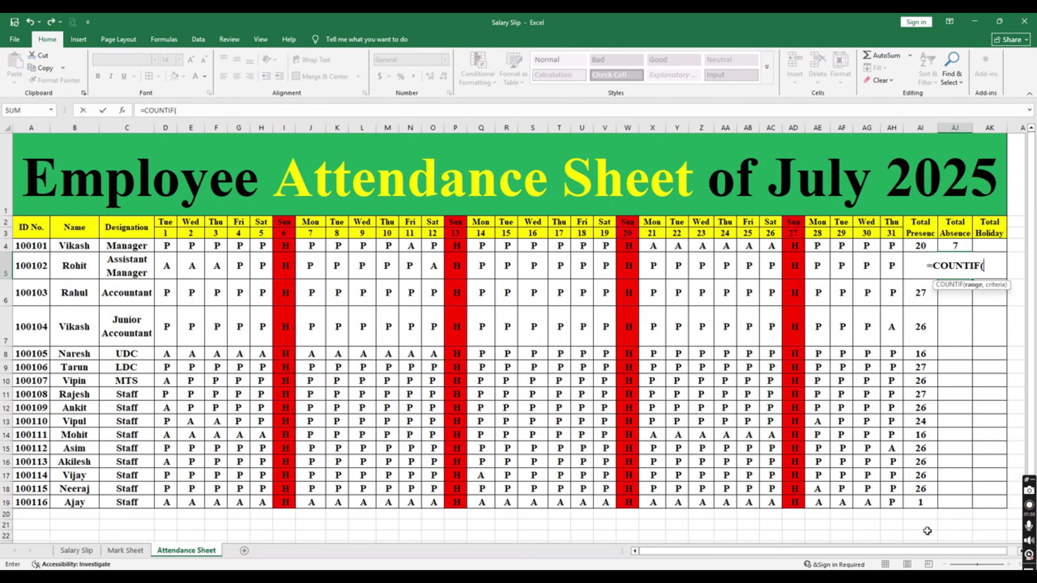
key("Left")
key("Left")
key("shift+Left")
key("shift+Left")
key("shift+Left")
key("shift+Left")
key("shift+Left")
key("shift+Left")
key("shift+Left")
key("shift+Left")
key("shift+Left")
key("shift+Left")
key("shift+Left")
key("shift+Left")
key("shift+Left")
key("shift+Left")
key("shift+Left")
key("shift+Left")
key("shift+Left")
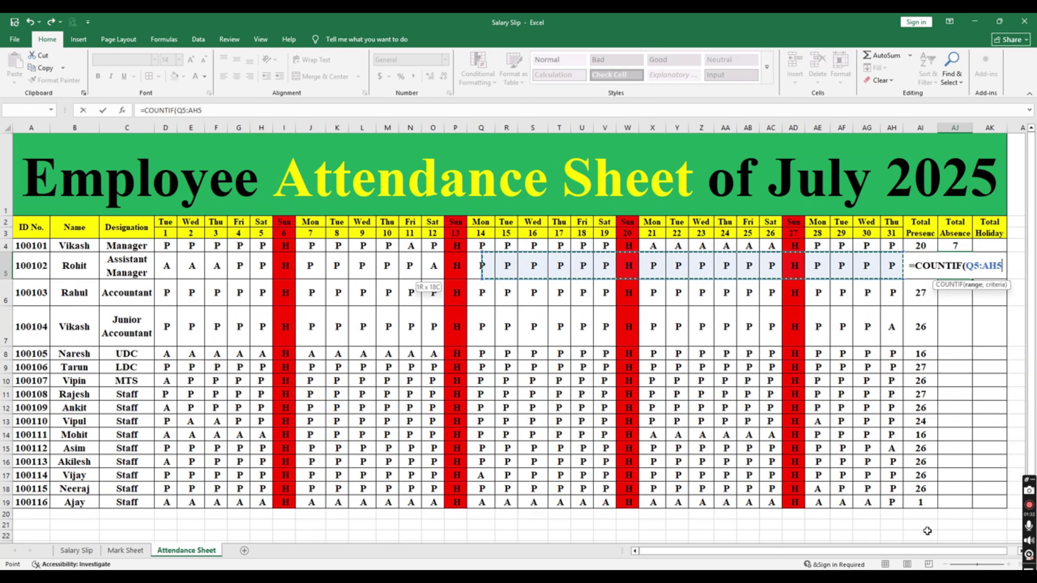
key("shift+Left")
key("shift+Left")
key("shift+Left")
key("shift+Left")
key("shift+Left")
key("shift+Left")
key("shift+Left")
key("shift+Left")
key("shift+Left")
key("shift+Left")
key("shift+Left")
key("shift+Left")
key("shift+Left")
type(",\"")
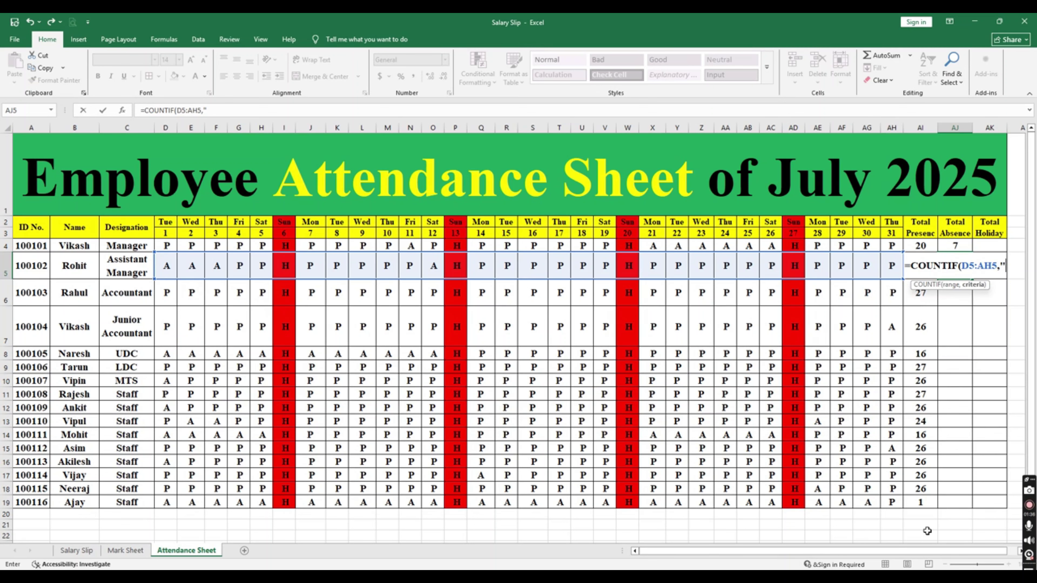
type("A\")")
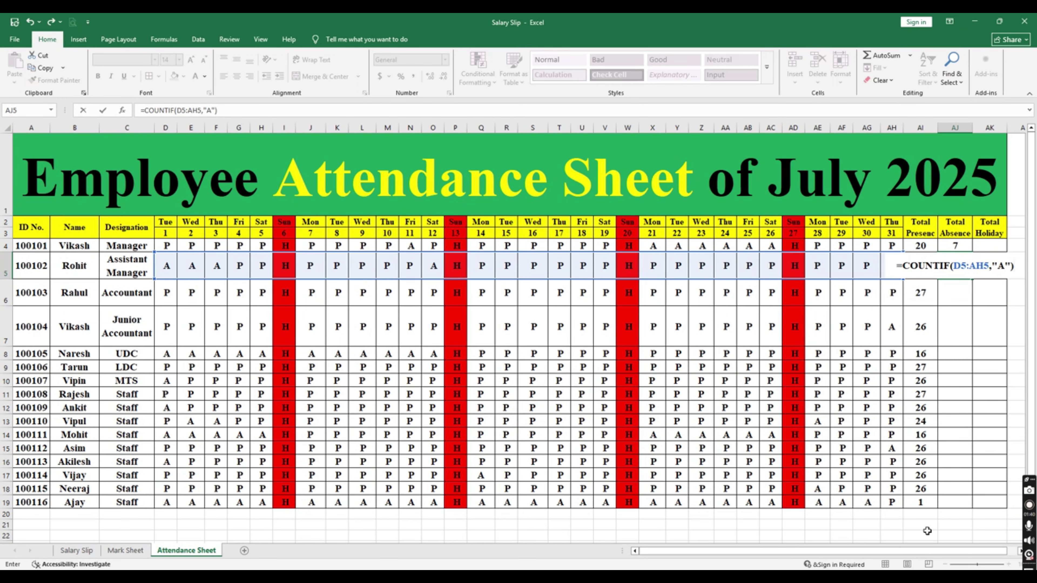
key("Return")
- Enter the formula =COUNTIF(D6:AH6,"A") in AJ6 and fill it down through AJ19 to total the remaining employees' absence
type("=")
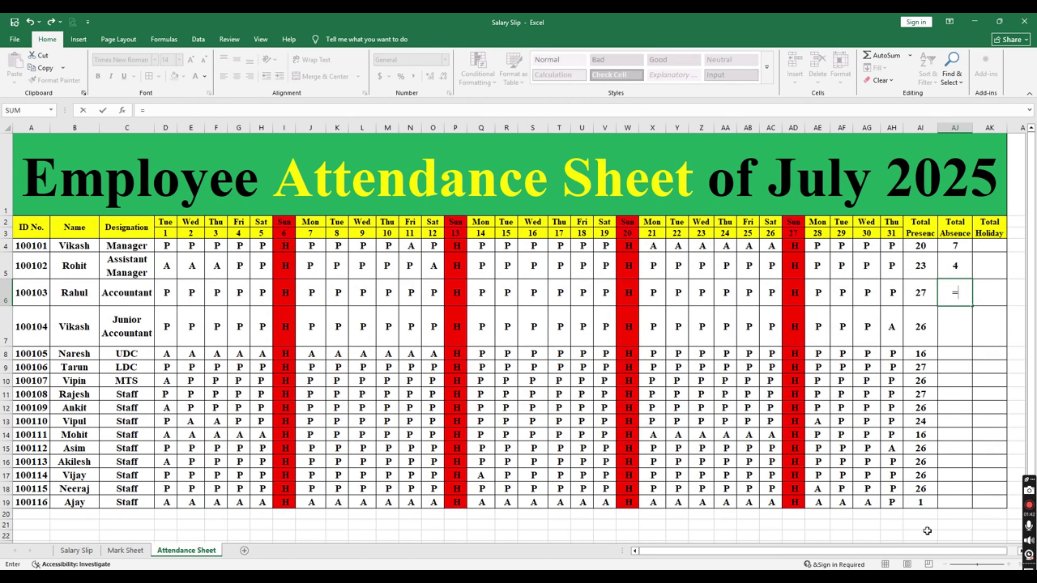
type("countif(")
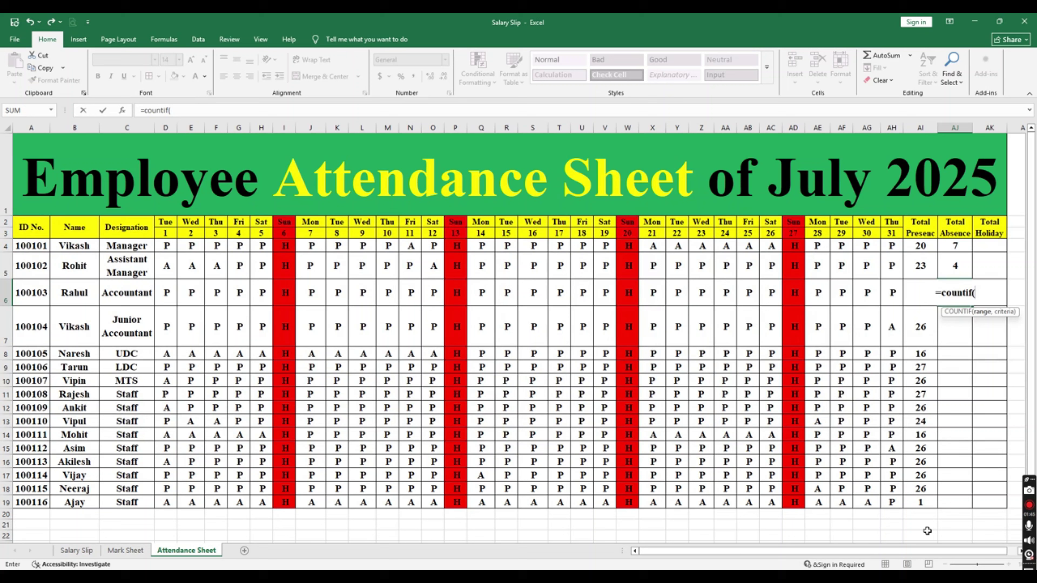
left_click_drag(892, 292, 165, 293)
type(",\"A\")")
key("Return")
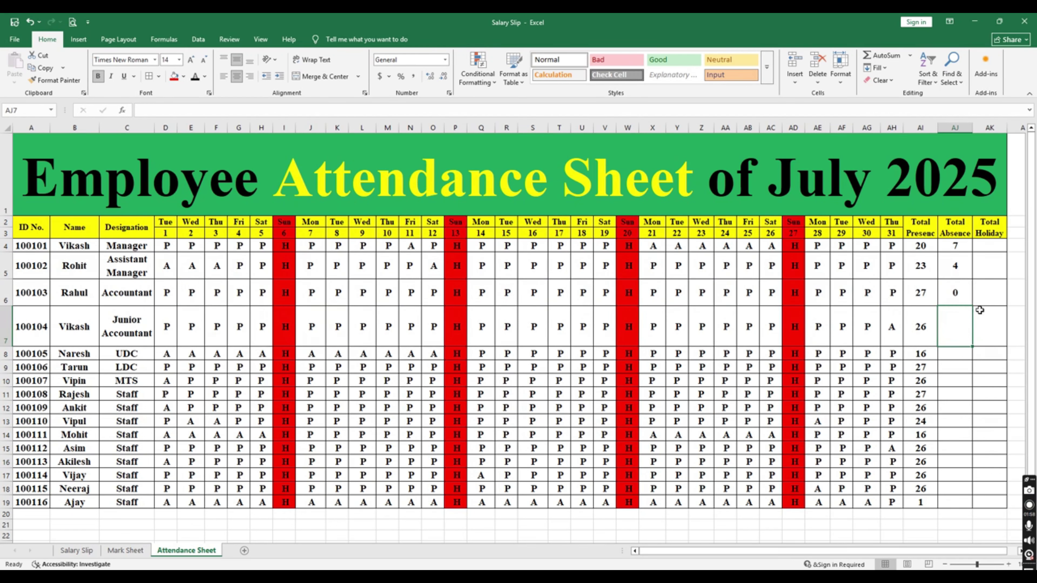
key("Up")
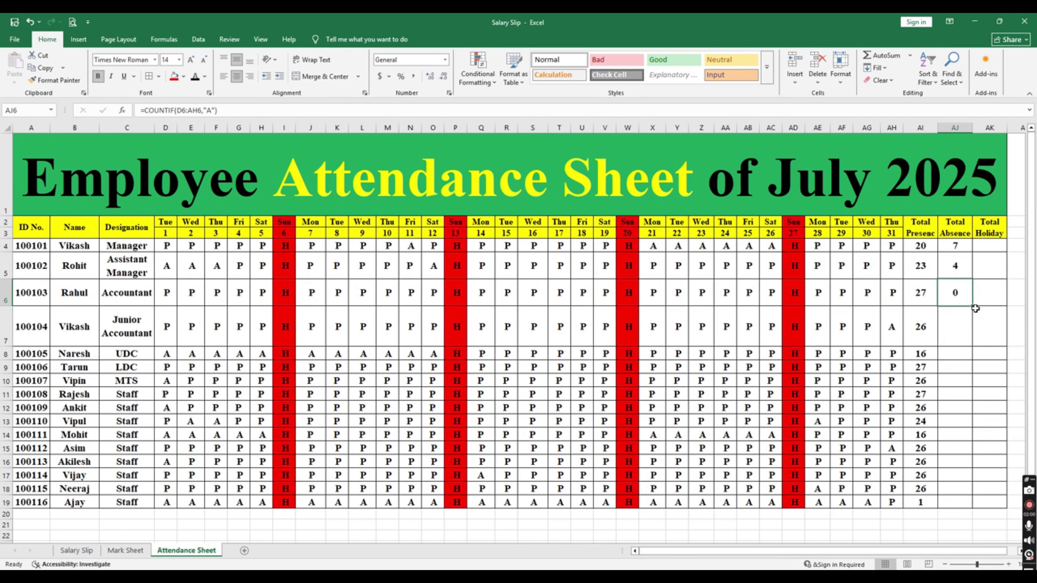
left_click_drag(972, 306, 967, 501)
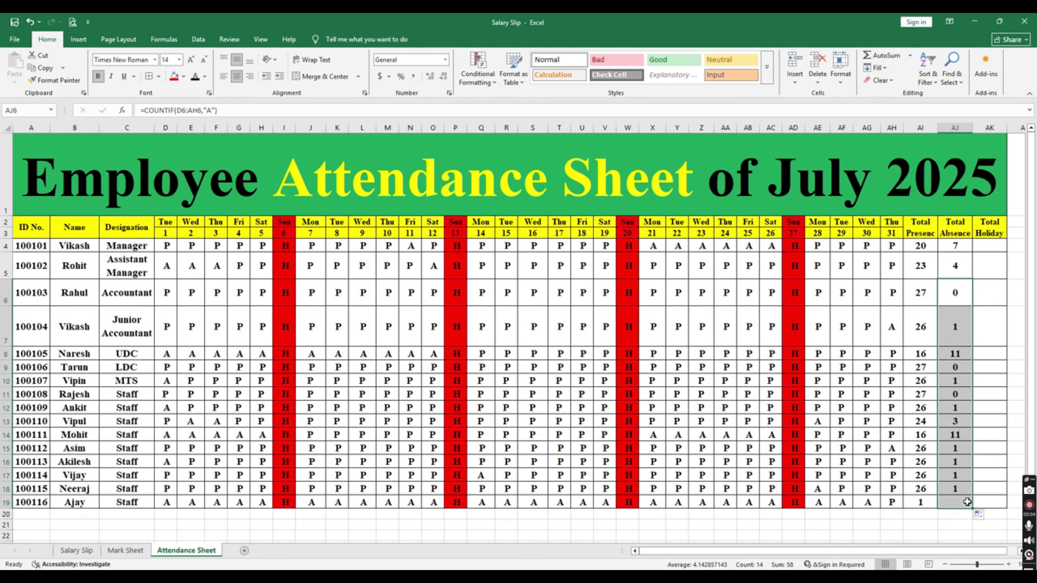
- Enter the formula =COUNTIF(D4:AH4,"H") in AK4 to total the first employee's holidays
left_click(984, 246)
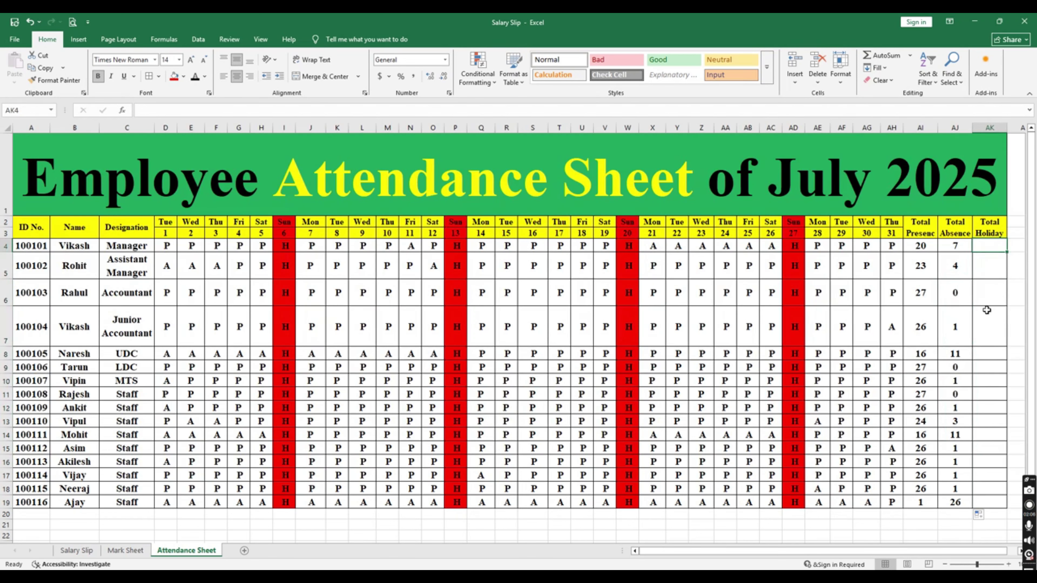
type("=coun")
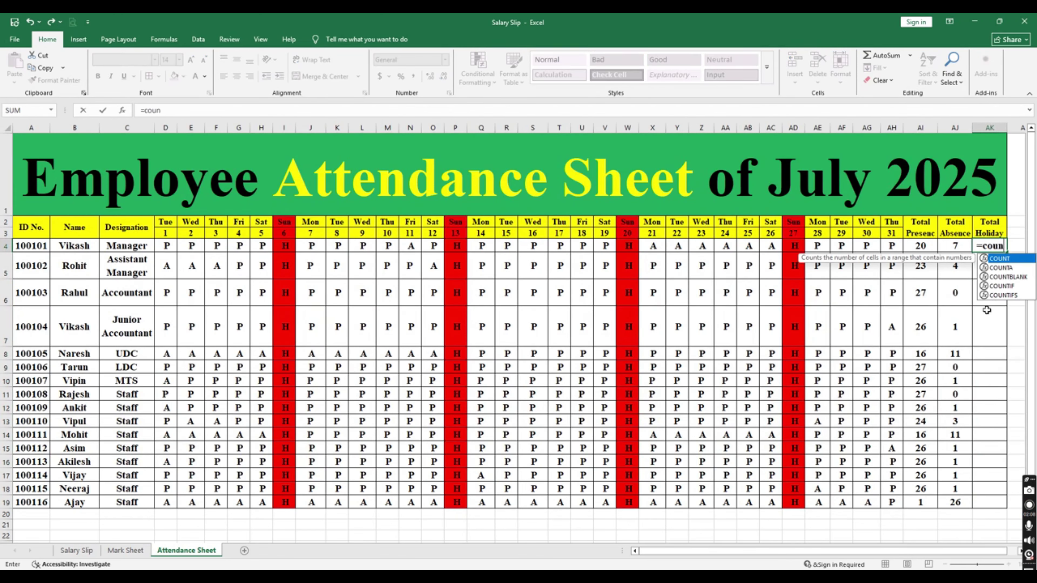
type("tif")
key("Tab")
key("Left")
key("Left")
key("Left")
key("shift+Left")
key("shift+Left")
key("shift+Left")
key("shift+Left")
key("shift+Left")
key("shift+Left")
key("shift+Left")
key("shift+Left")
key("shift+Left")
key("shift+Left")
key("shift+Left")
key("shift+Left")
key("shift+Left")
key("shift+Left")
key("shift+Left")
key("shift+Left")
key("shift+Left")
key("shift+Left")
key("shift+Left")
key("shift+Left")
key("shift+Left")
key("shift+Left")
key("shift+Left")
key("shift+Left")
key("shift+Left")
key("shift+Left")
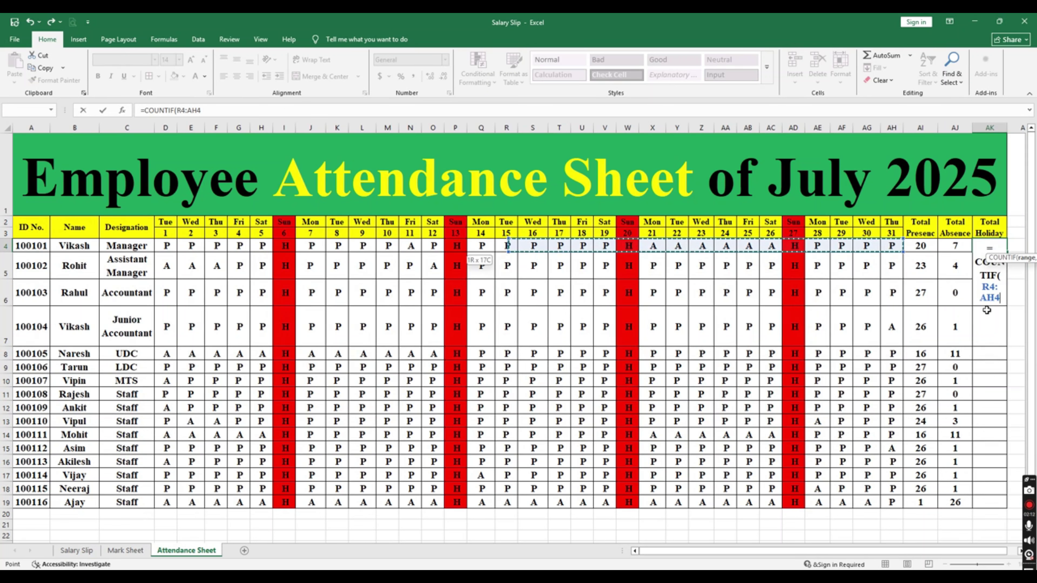
key("shift+Left")
key("shift+Left")
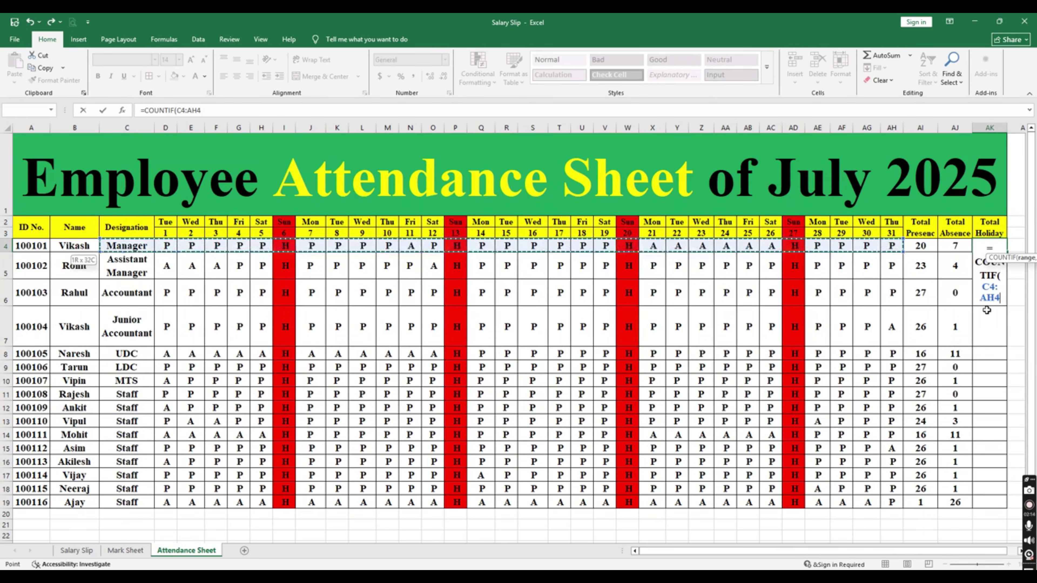
type(",\"")
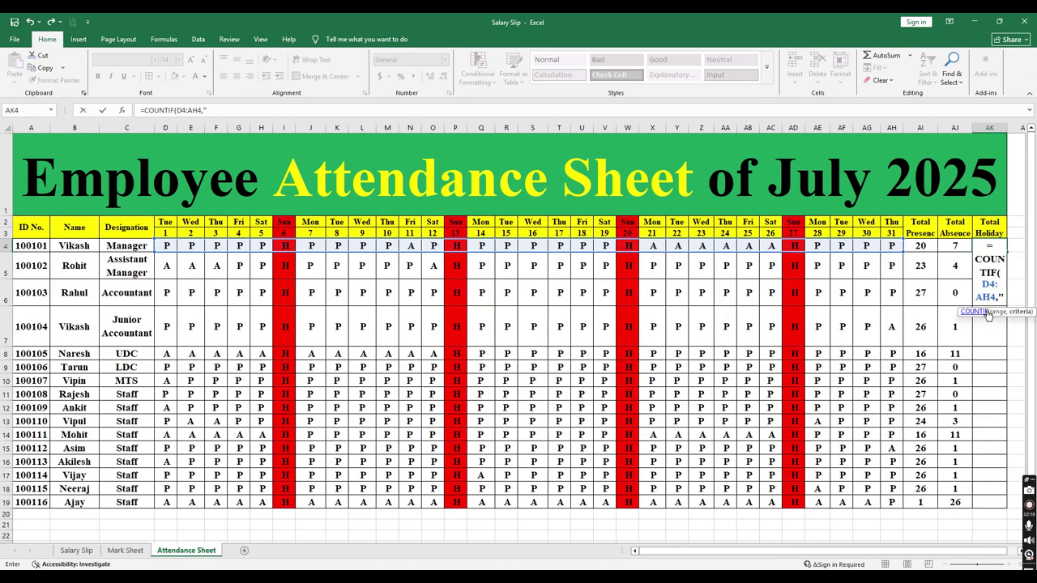
type("H\")")
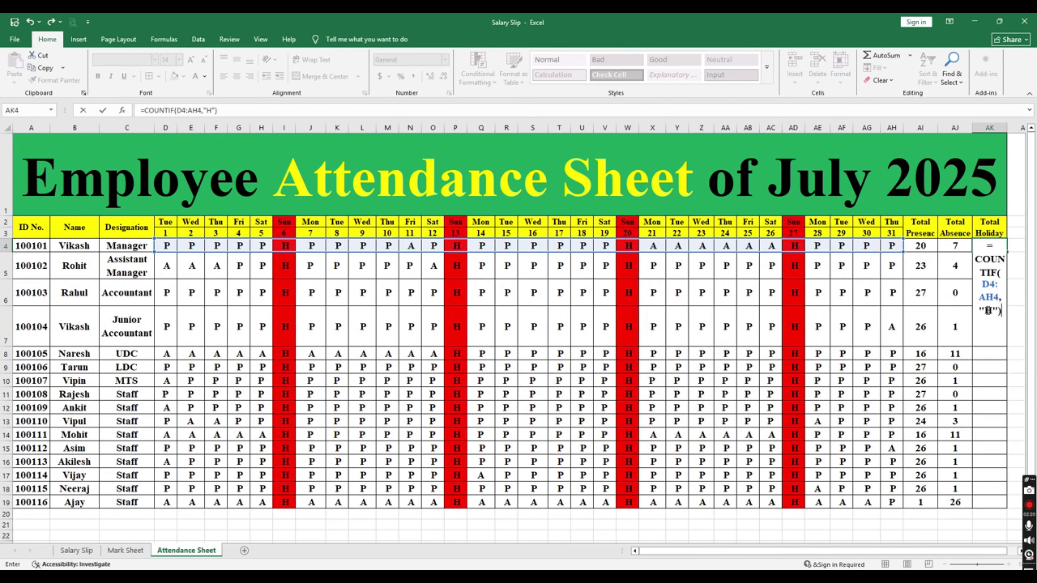
key("Return")
- Enter the formula =COUNTIF(D5:AH5,"H") in AK5 to total the second employee's holidays
type("=countif")
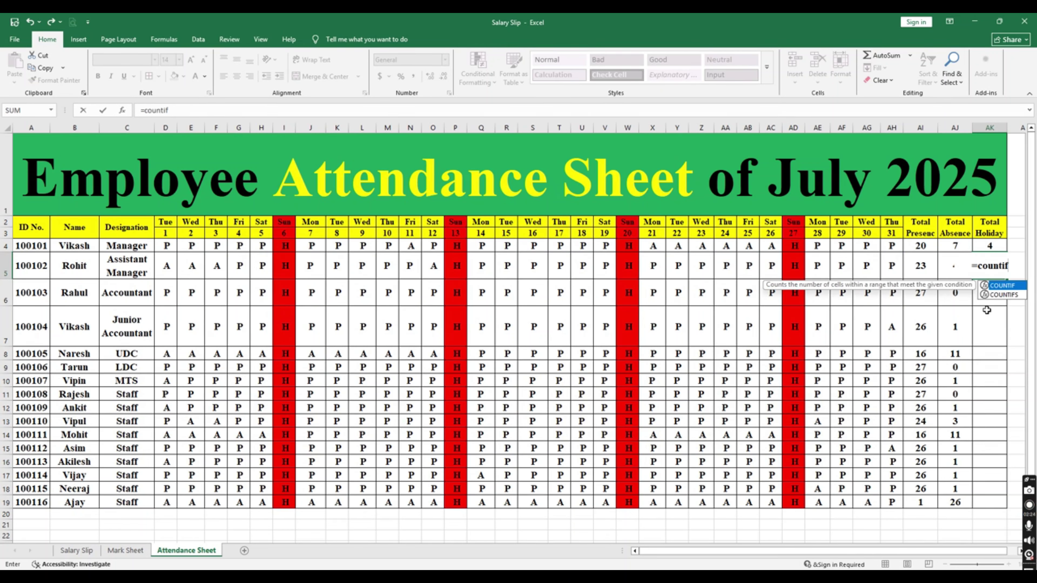
type("(")
key("Left")
key("Left")
key("Left")
key("shift+Left")
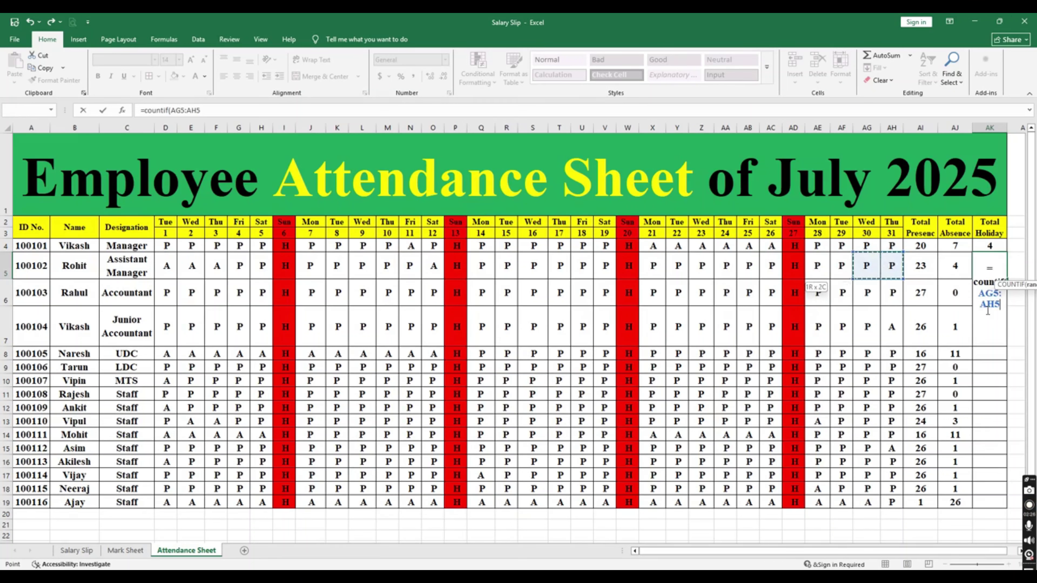
key("shift+Left")
key("shift+Left")
key("shift+Left")
key("shift+Left")
key("shift+Left")
key("shift+Left")
key("shift+Left")
key("shift+Left")
key("shift+Left")
key("shift+Left")
key("shift+Left")
key("shift+Left")
key("shift+Left")
key("shift+Left")
key("shift+Left")
key("shift+Left")
key("shift+Left")
key("shift+Left")
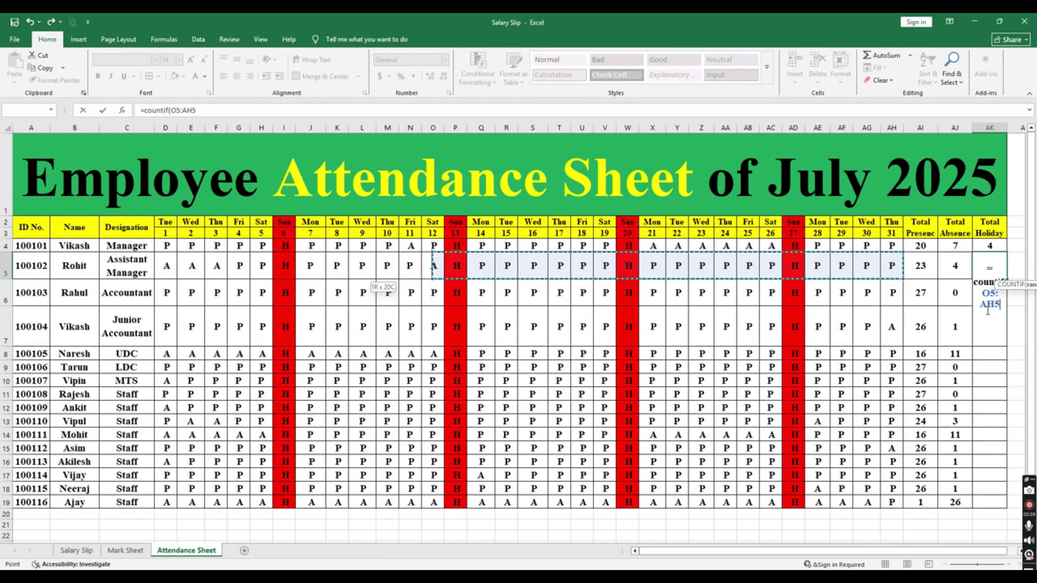
key("shift+Left")
key("shift+Left")
key("shift+Left")
key("shift+Left")
key("shift+Left")
key("shift+Left")
key("shift+Left")
key("shift+Left")
key("shift+Left")
key("shift+Left")
key("shift+Left")
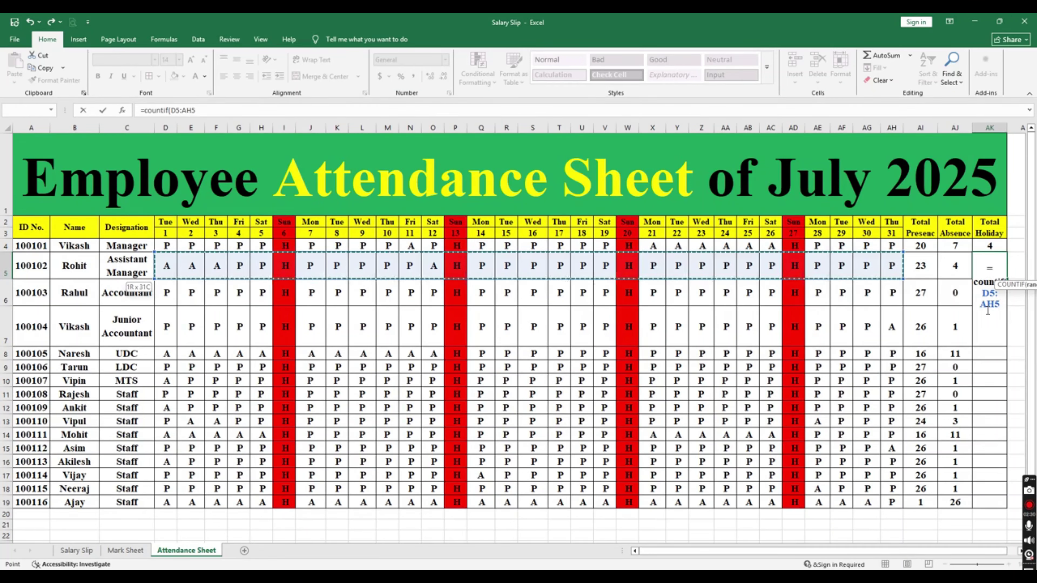
type(",")
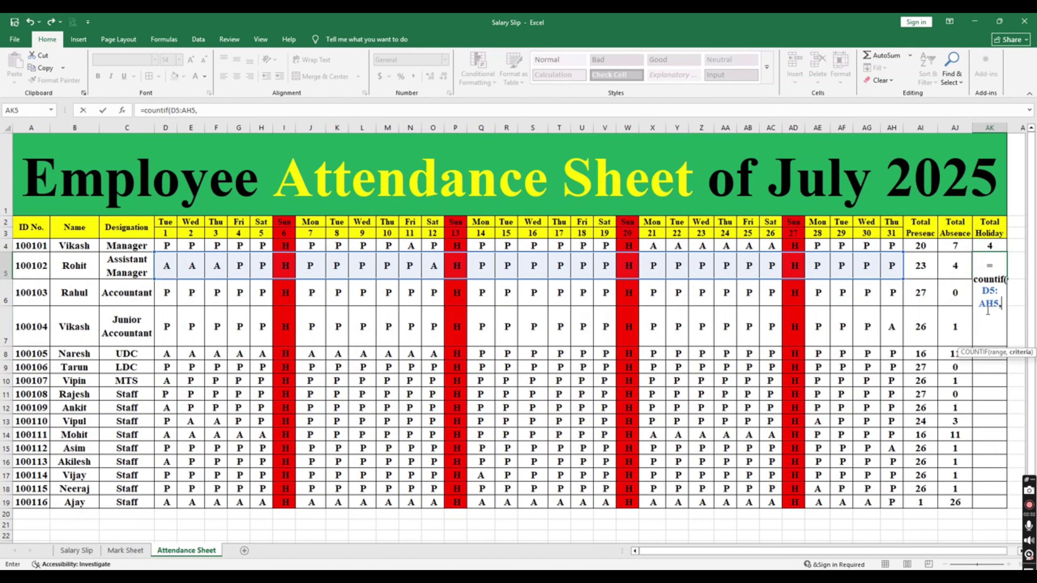
type("\"H\")")
key("Return")
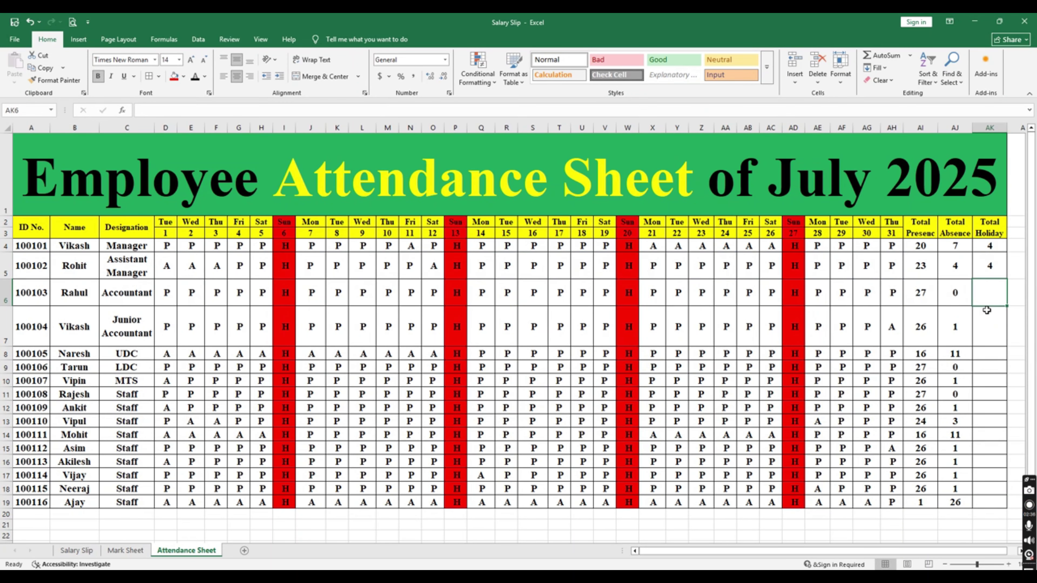
- Enter the formula =COUNTIF(D6:AH6,"H") in AK6 and fill it down through AK19 to total the remaining employees' holidays
type("=countif")
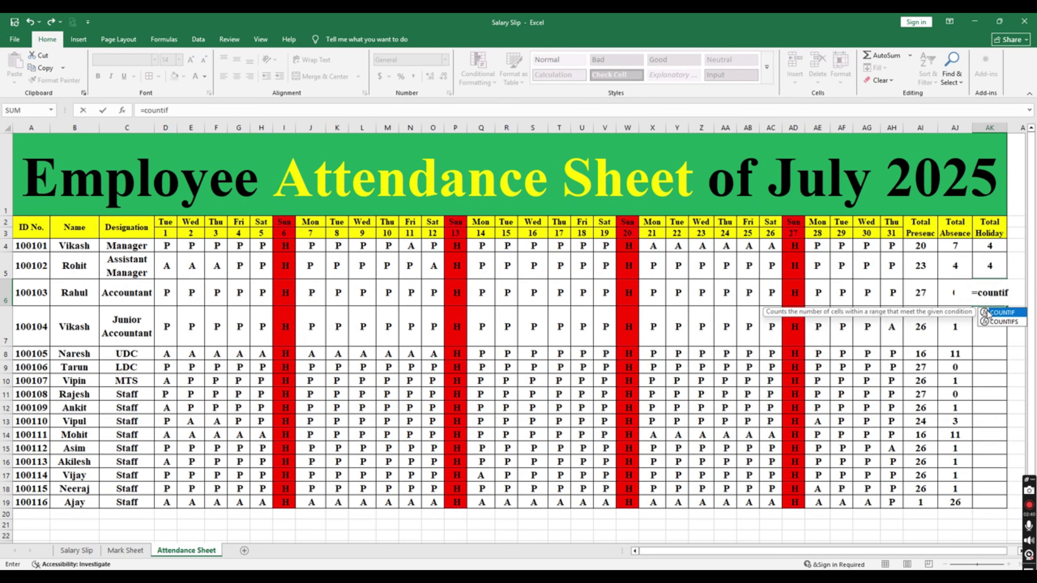
key("Tab")
key("Left")
key("Left")
key("Left")
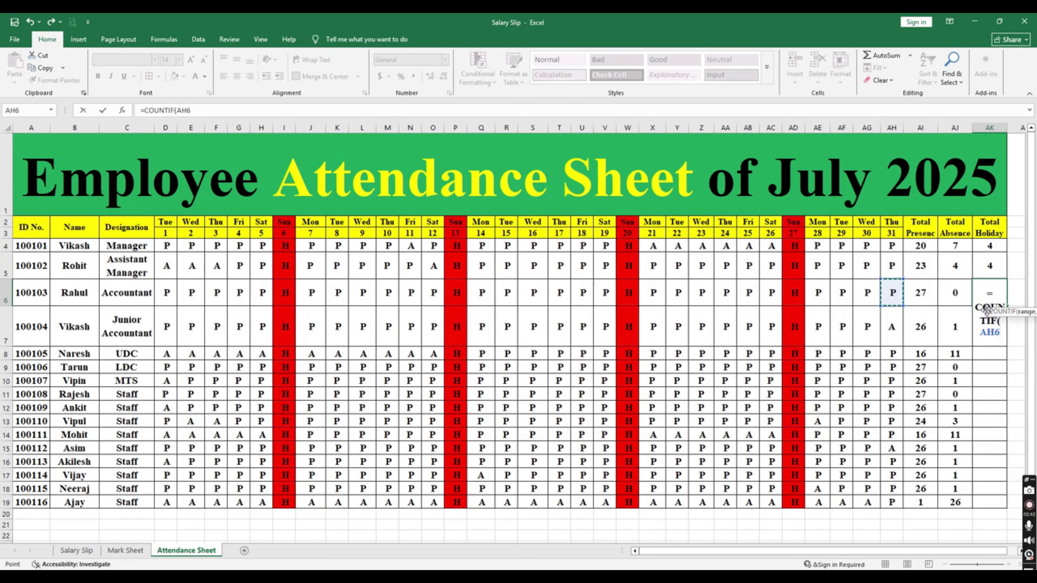
key("shift+Left")
key("shift+Left")
key("shift+Left")
key("shift+Left")
key("shift+Left")
key("shift+Left")
key("shift+Left")
key("shift+Left")
key("shift+Left")
key("shift+Left")
key("shift+Left")
key("shift+Left")
key("shift+Left")
key("shift+Left")
key("shift+Left")
key("shift+Left")
key("shift+Left")
key("shift+Left")
key("shift+Left")
key("shift+Left")
key("shift+Left")
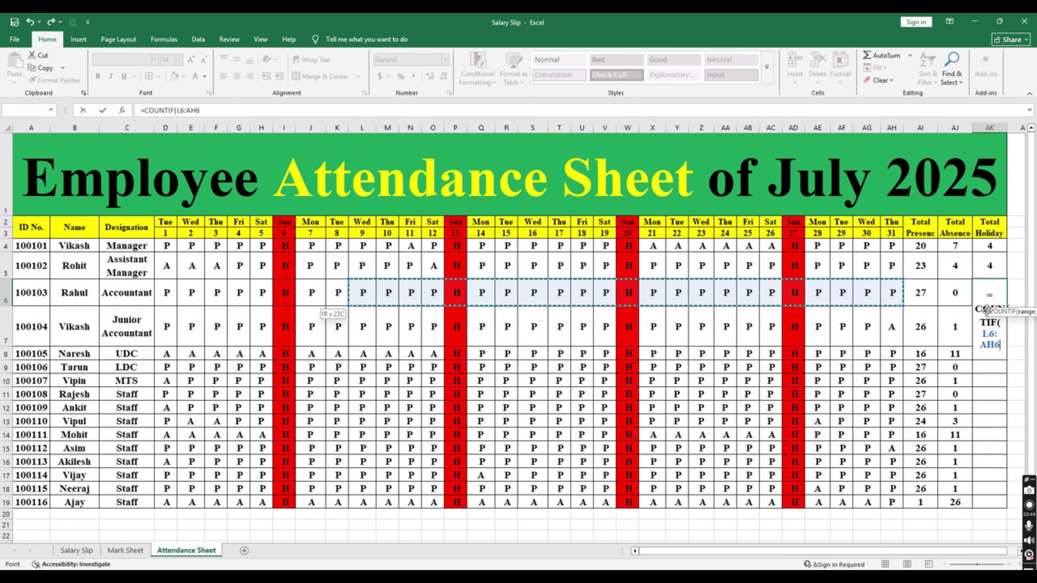
key("shift+Left")
key("shift+Left")
key("shift+Left")
key("shift+Left")
key("shift+Left")
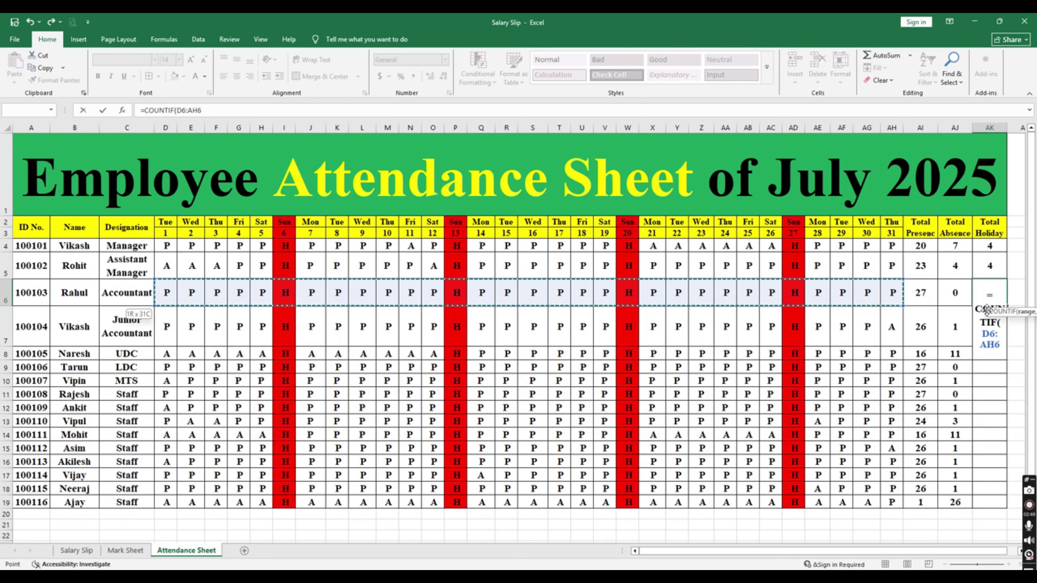
type(",\"")
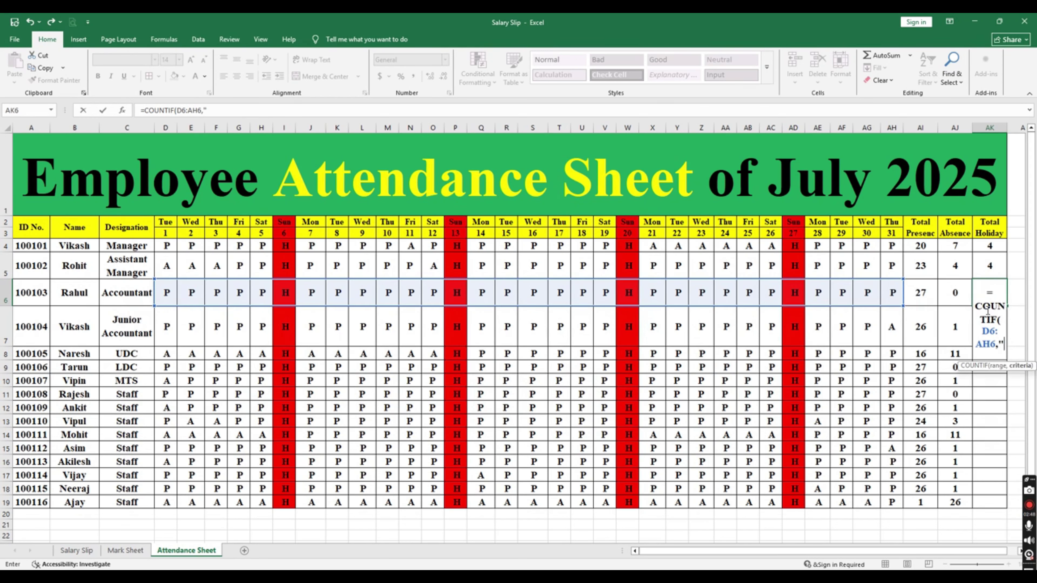
type("H\")")
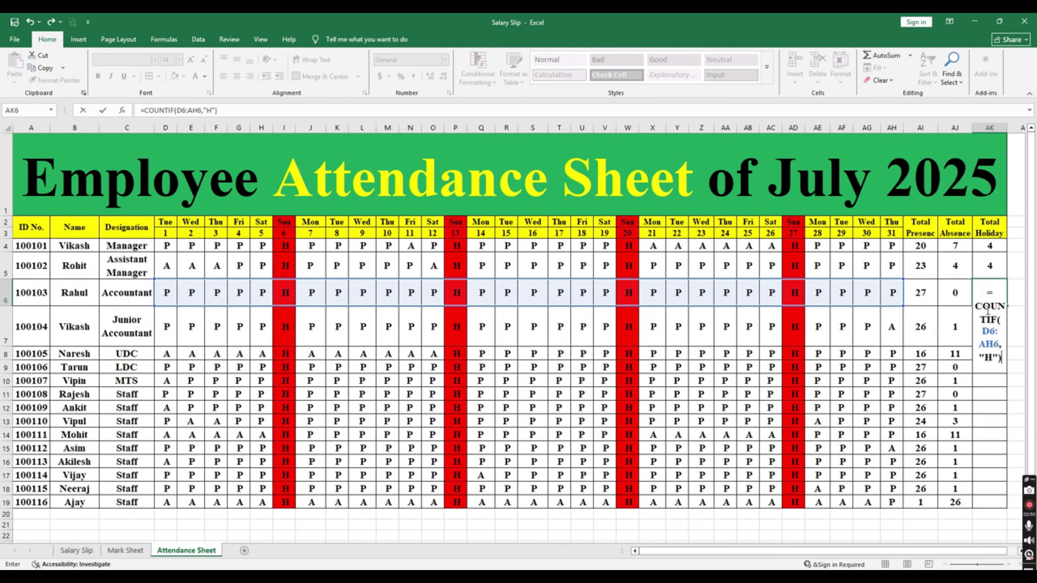
key("ctrl+Return")
key("Return")
left_click(995, 300)
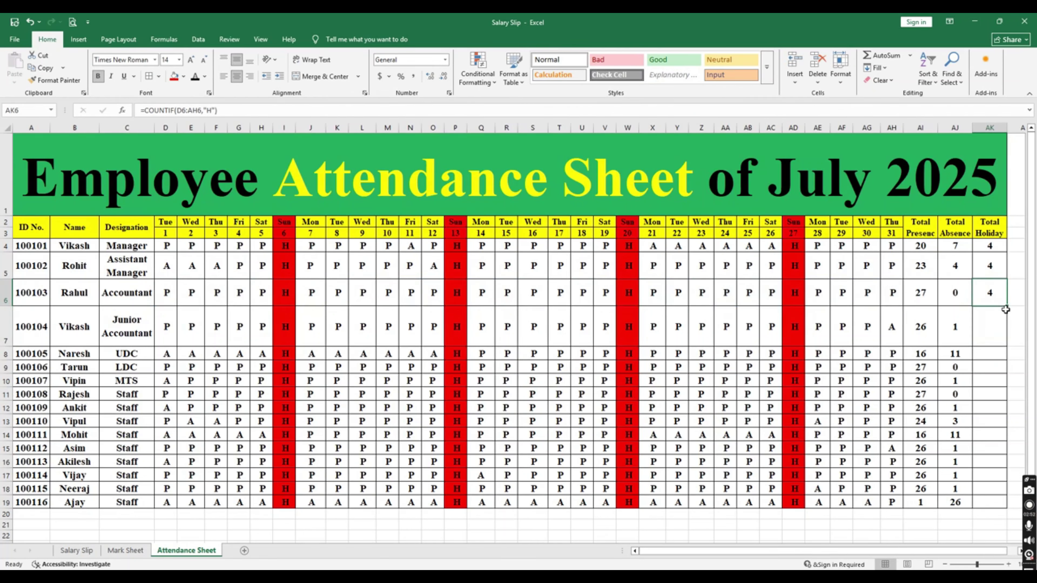
left_click_drag(1007, 306, 1002, 511)
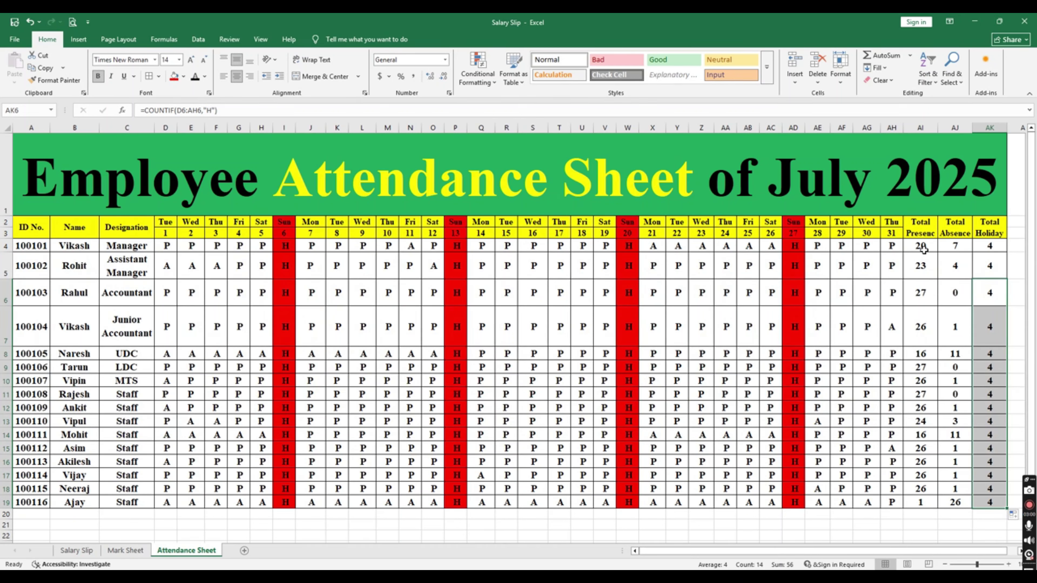
- Fill the employee ID and name cells A4:B19 with medium gray
left_click(41, 246)
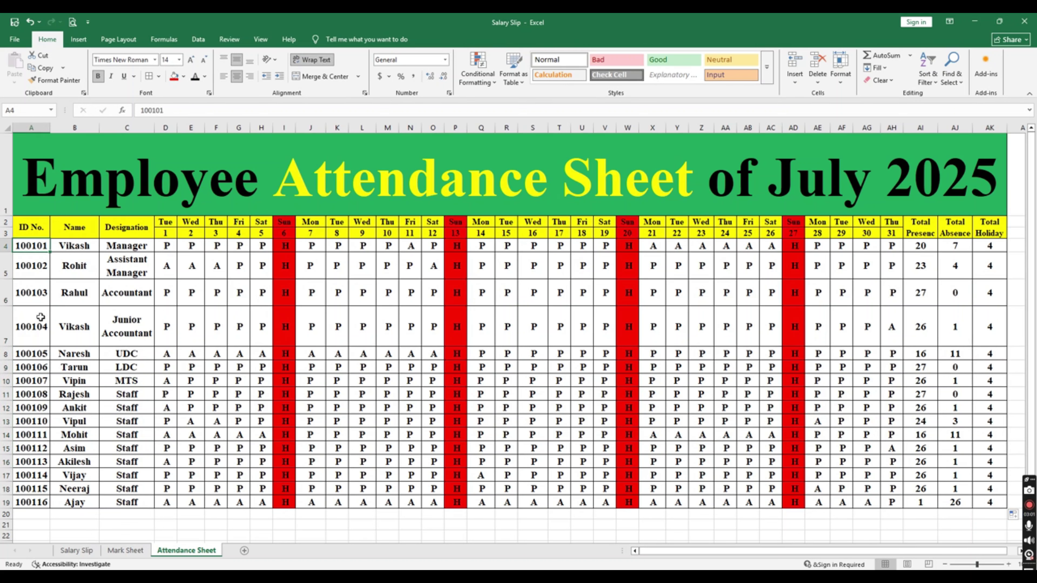
left_click(68, 500, "shift")
left_click(183, 78)
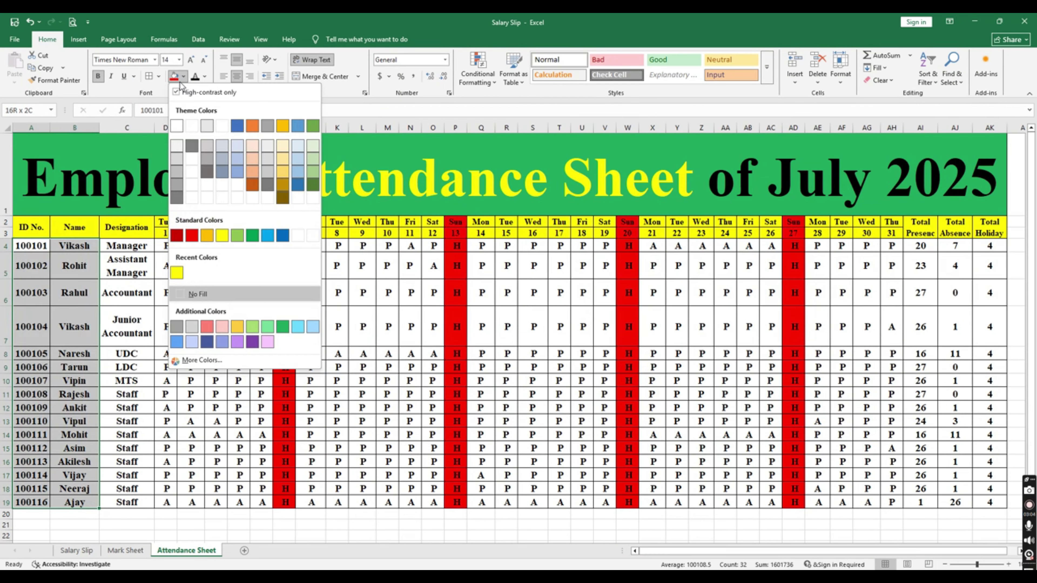
left_click(192, 148)
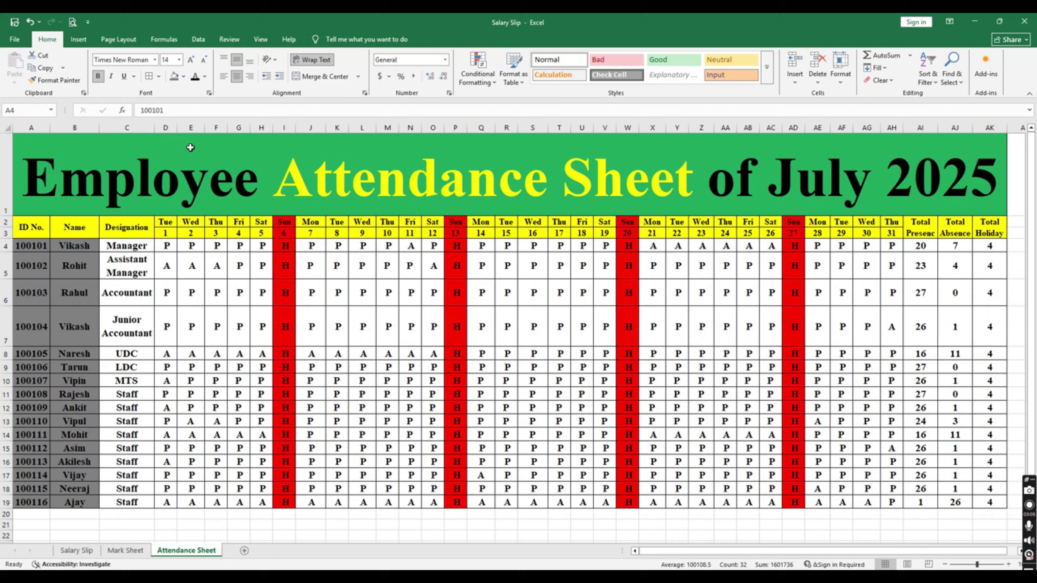
- Fill the designation cells C4:C19 with light blue
left_click(127, 245)
left_click(131, 502, "shift")
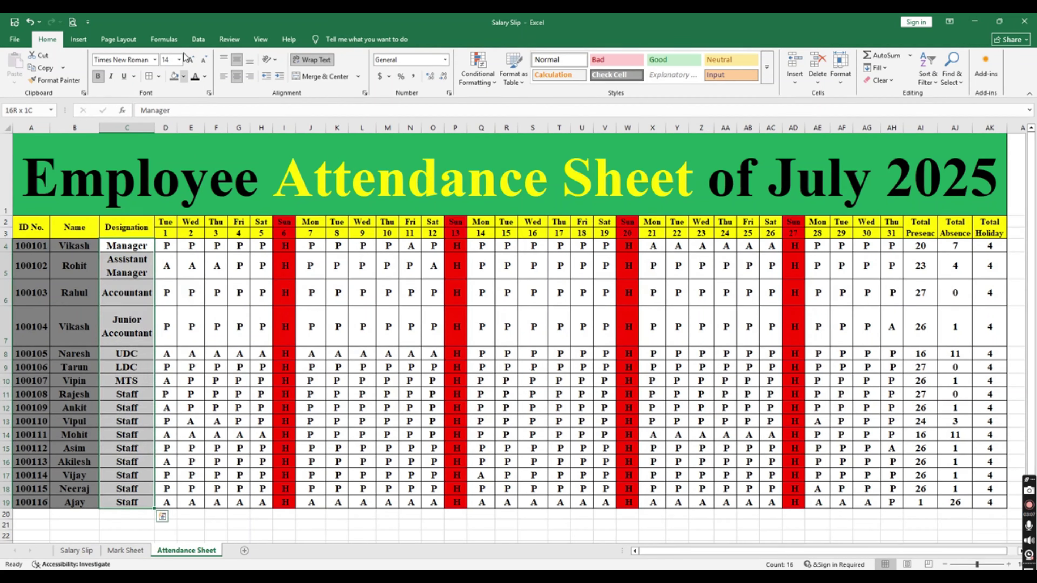
left_click(183, 75)
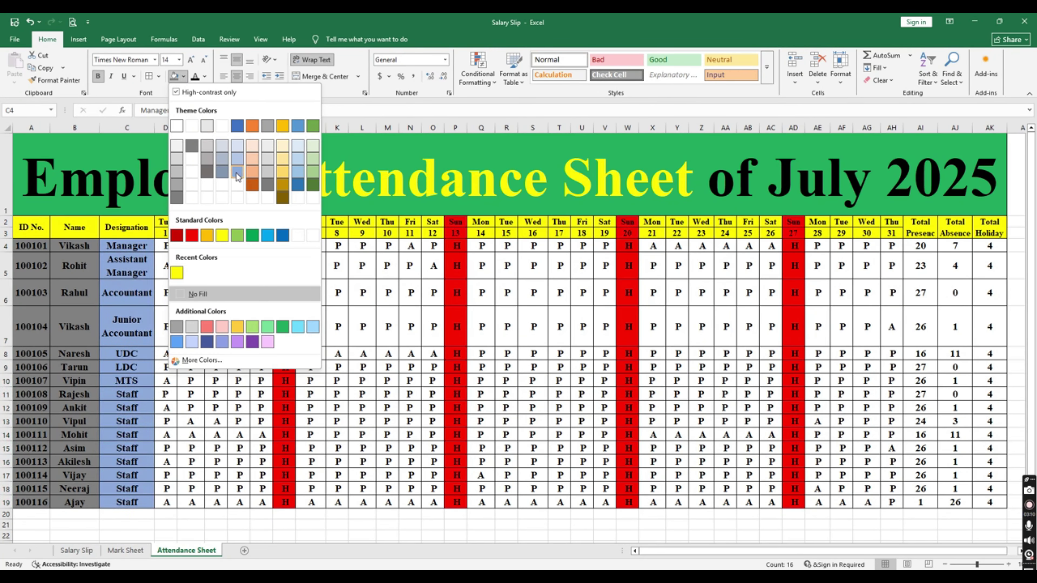
left_click(237, 164)
- Fill the attendance marks for July 1 to 5, D4:H19, with the green theme color
left_click_drag(167, 245, 262, 502)
left_click(183, 76)
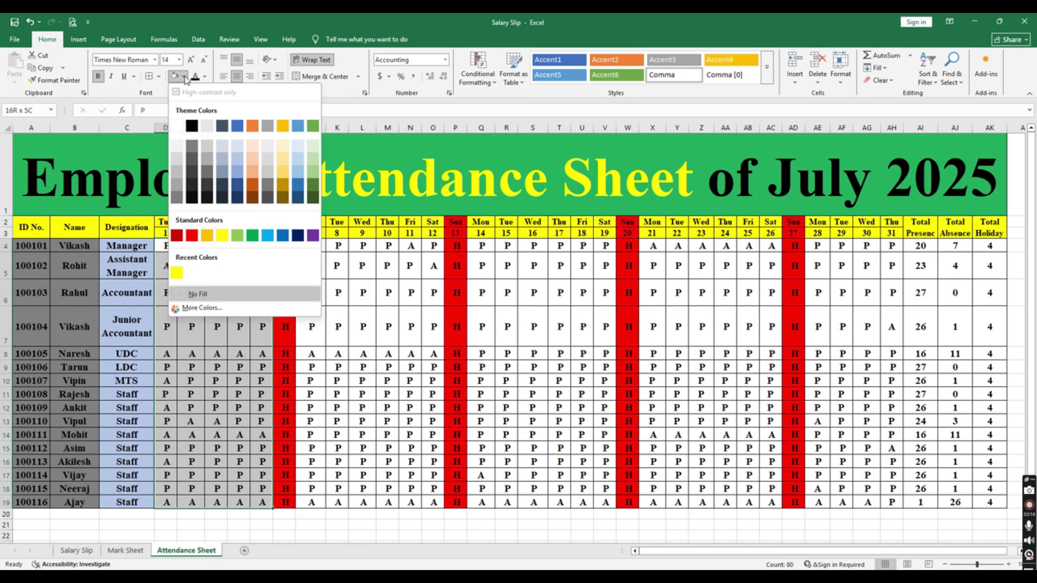
left_click(312, 127)
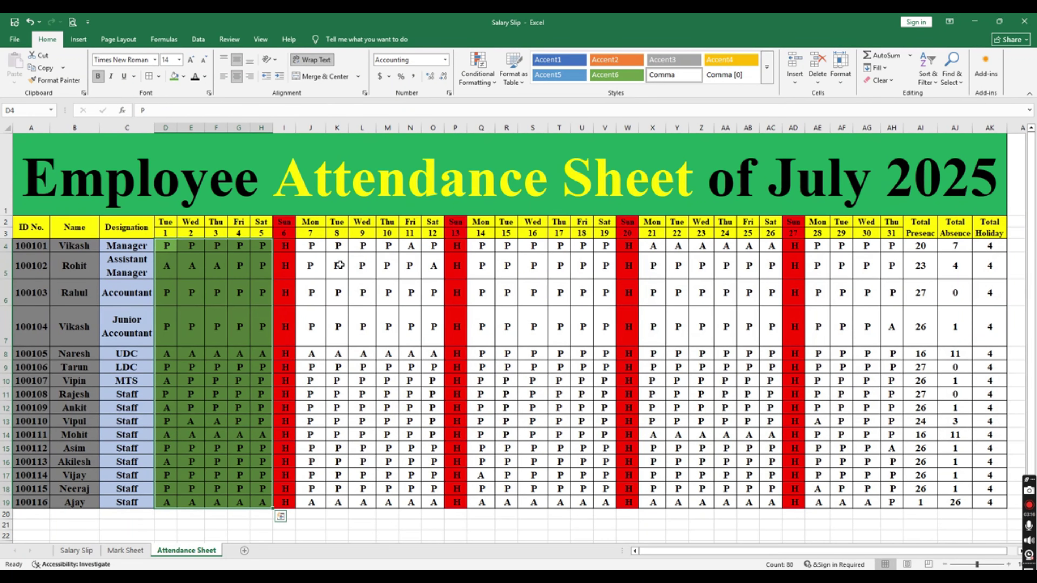
- Apply the same green fill to the remaining non-Sunday attendance blocks J4:O19, Q4:V19, X4:AC19 and AE4:AH19
left_click(316, 247)
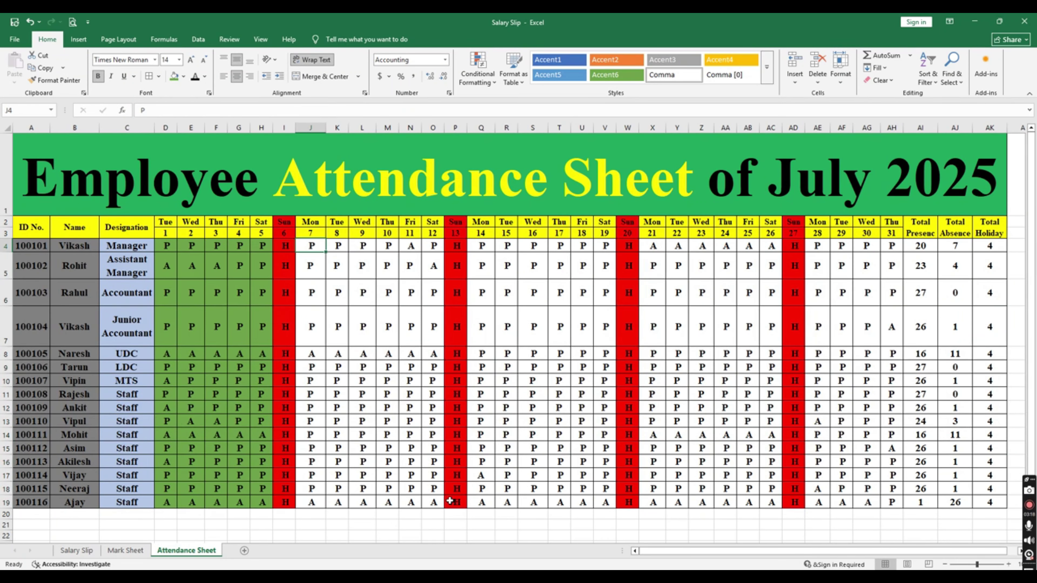
left_click(436, 504, "shift")
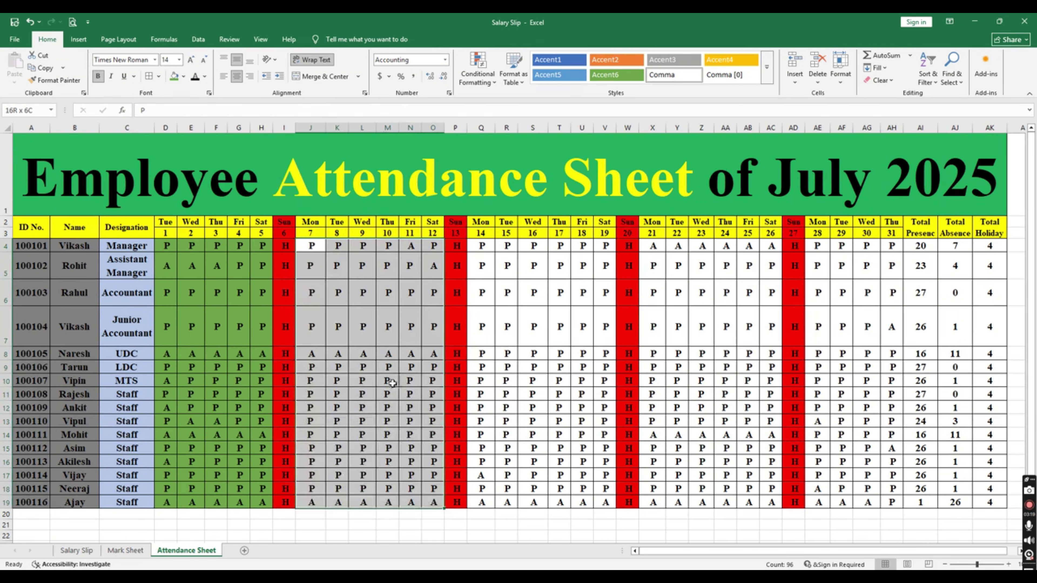
left_click(175, 78)
left_click(487, 248)
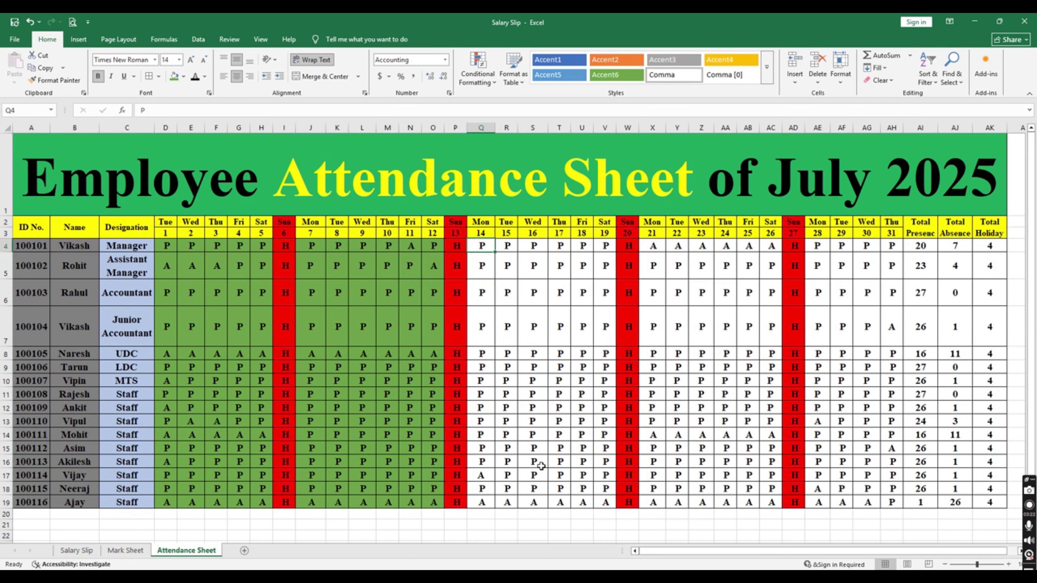
left_click(606, 501, "shift")
left_click(174, 77)
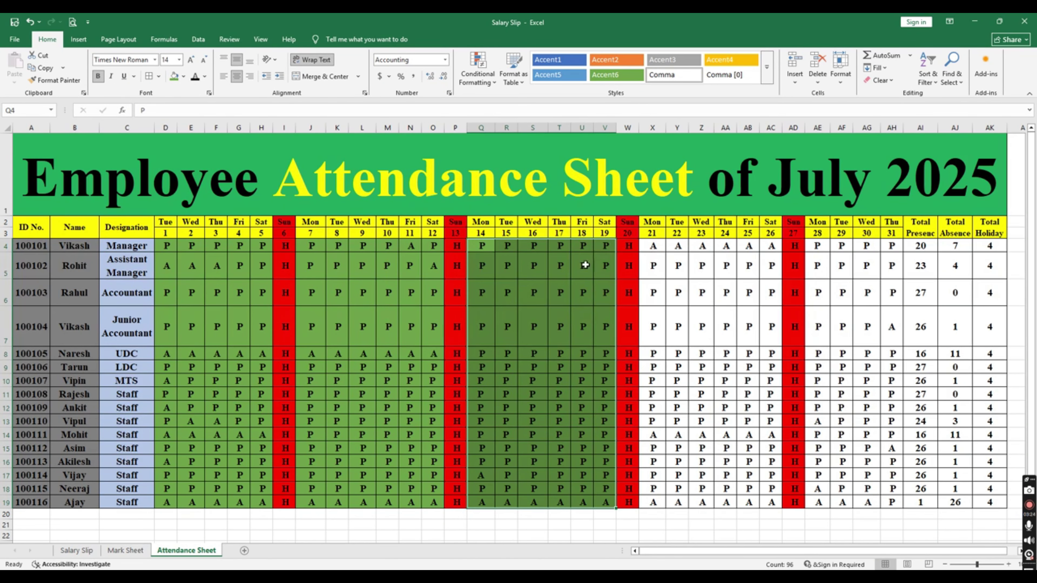
left_click(659, 248)
left_click(771, 503, "shift")
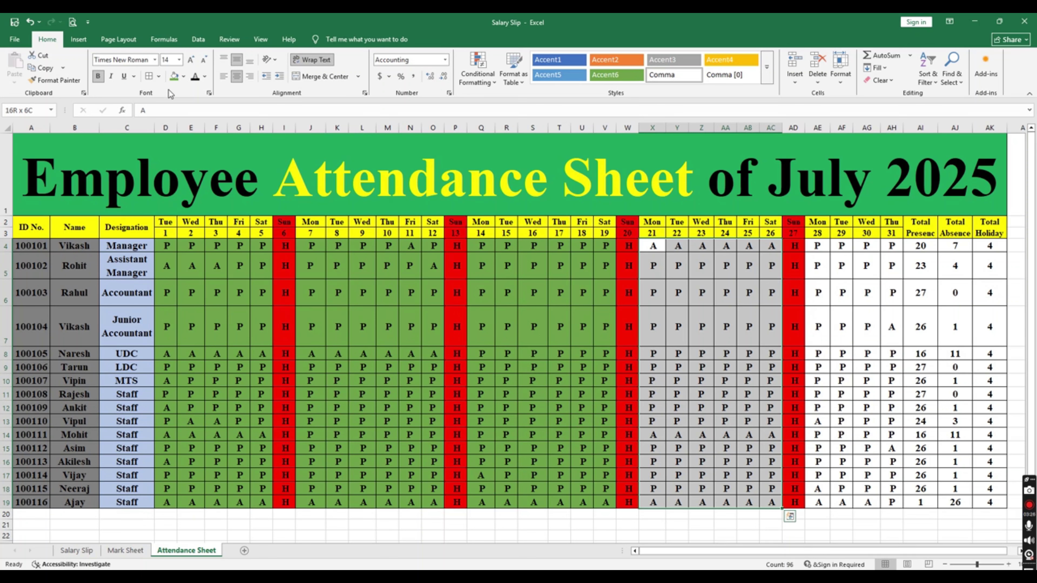
left_click(174, 77)
left_click(813, 248)
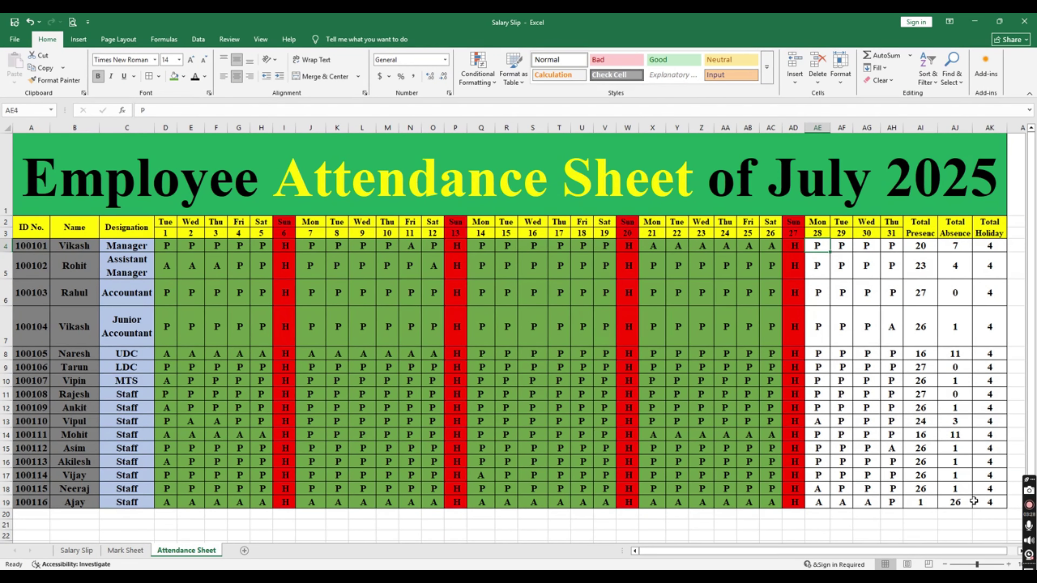
left_click(894, 501, "shift")
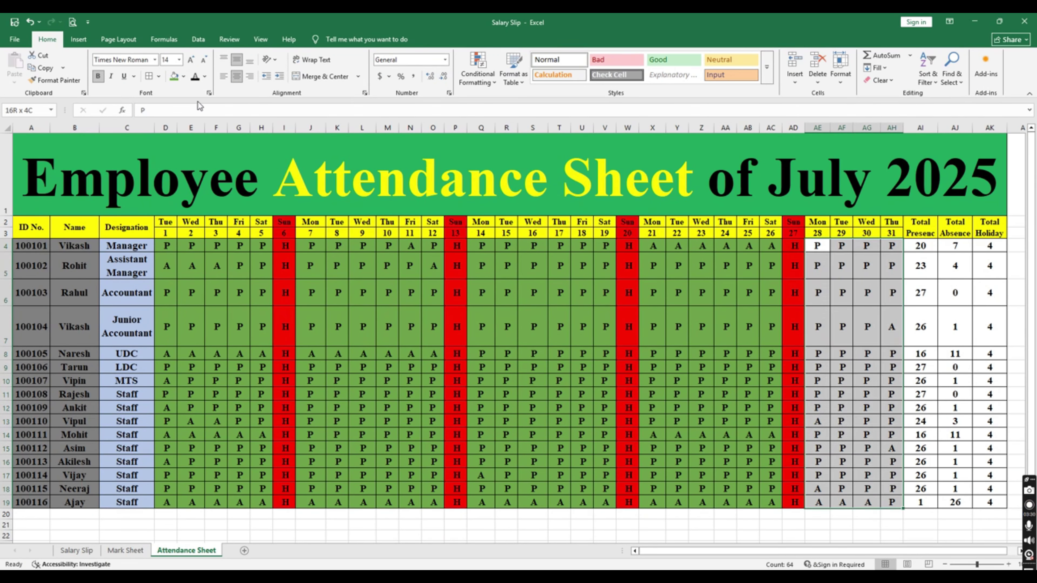
left_click(175, 77)
- Fill the total presence cells AI4:AI19 with gold
left_click(922, 246)
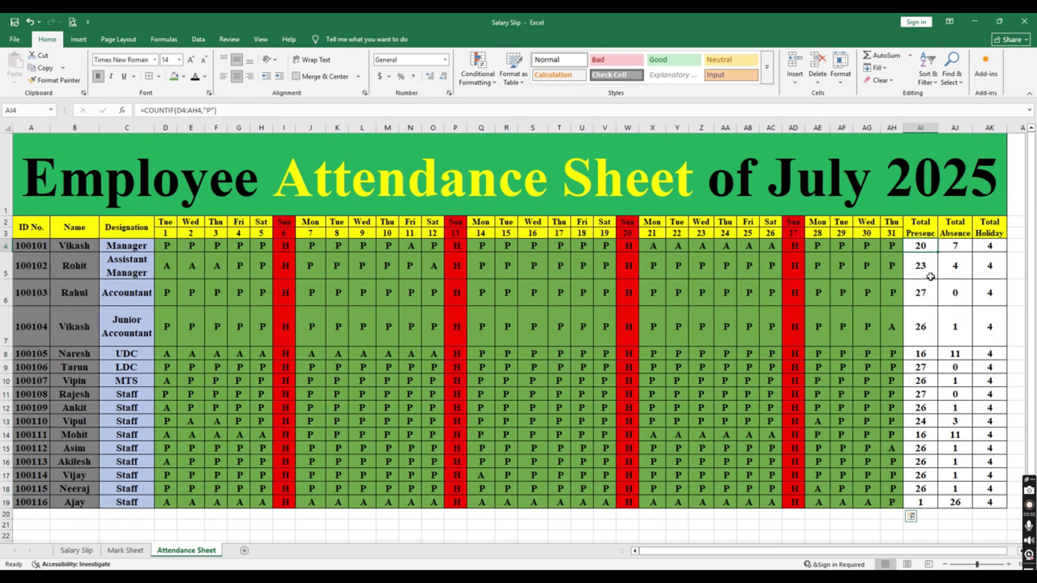
left_click(925, 502, "shift")
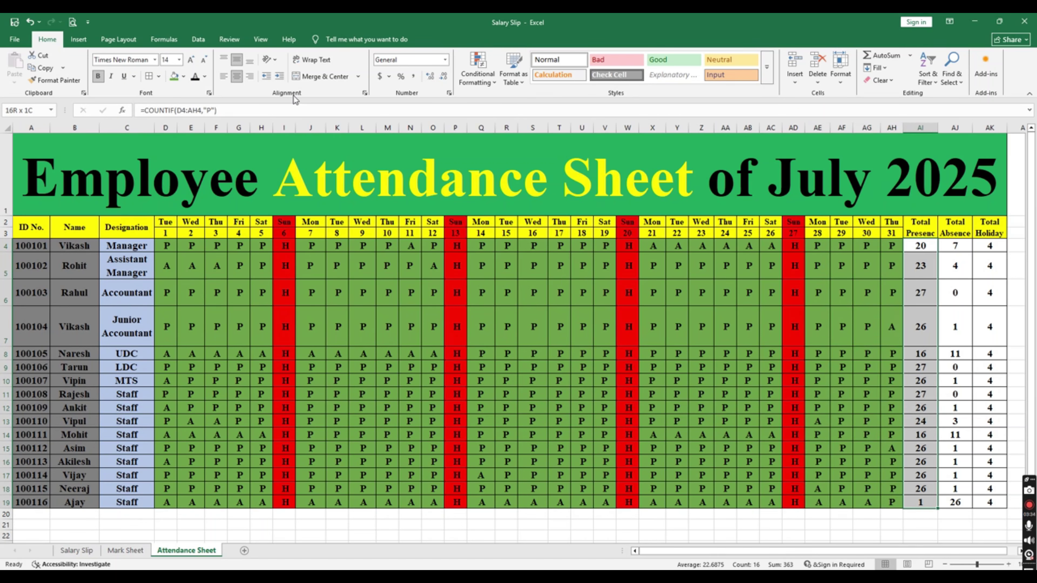
left_click(185, 76)
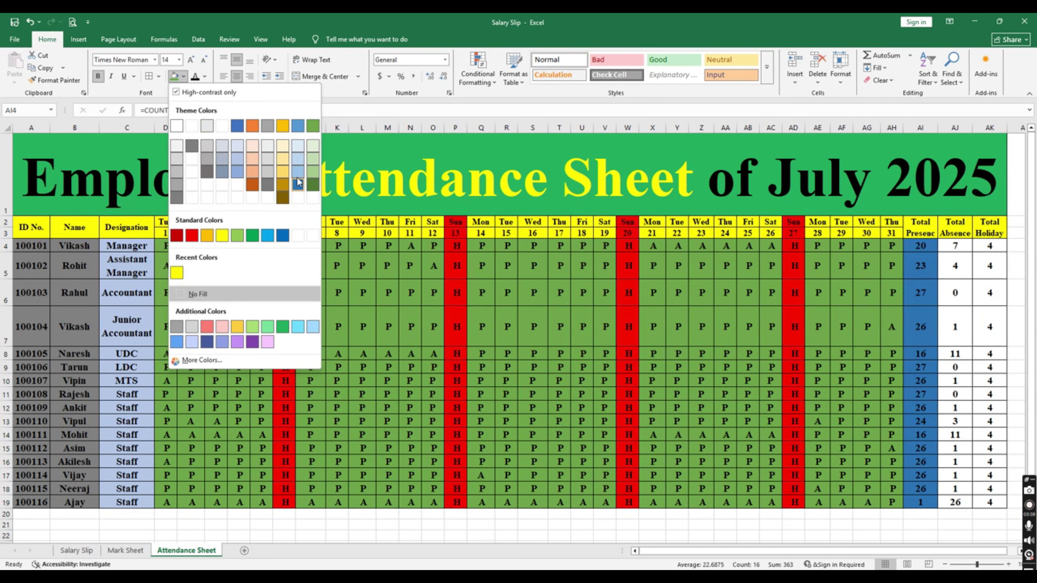
left_click(282, 184)
- Fill the total absence cells AJ4:AJ19 with the standard red color
left_click(946, 249)
left_click(956, 502, "shift")
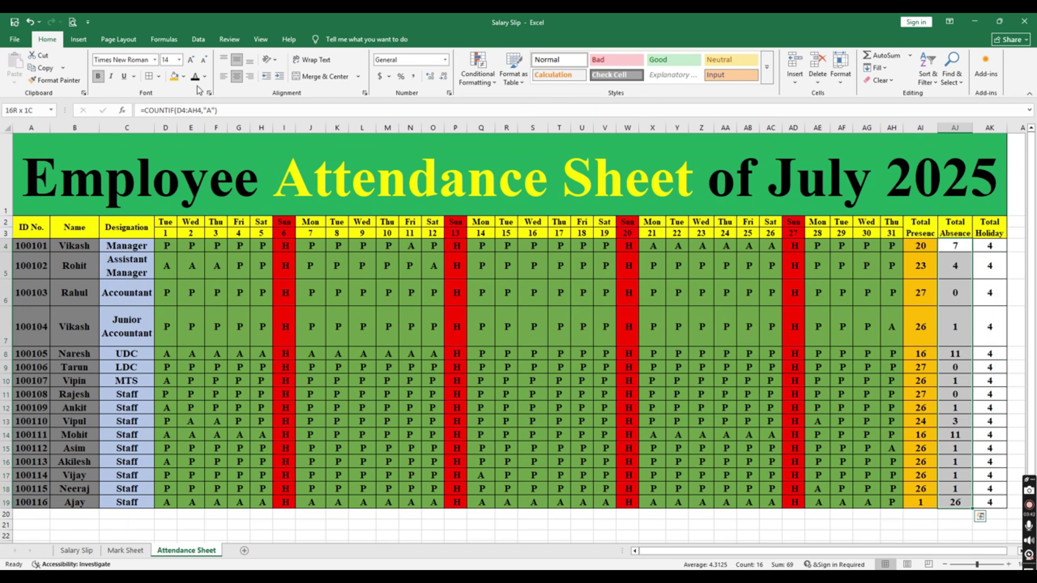
left_click(183, 77)
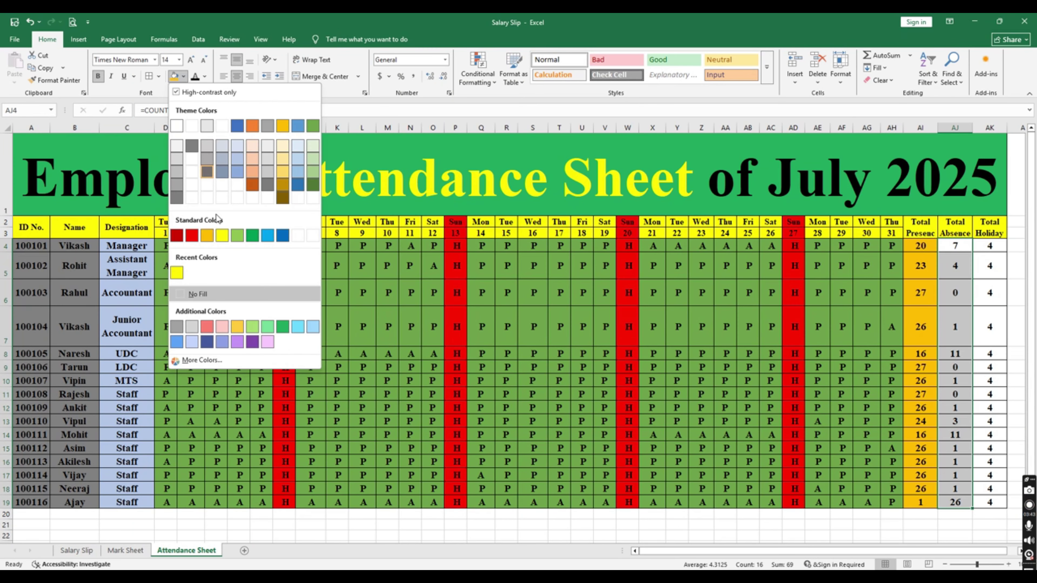
left_click(192, 236)
- Fill the total holiday cells AK4:AK19 with light gray and return to cell A1
left_click(989, 246)
left_click(990, 501, "shift")
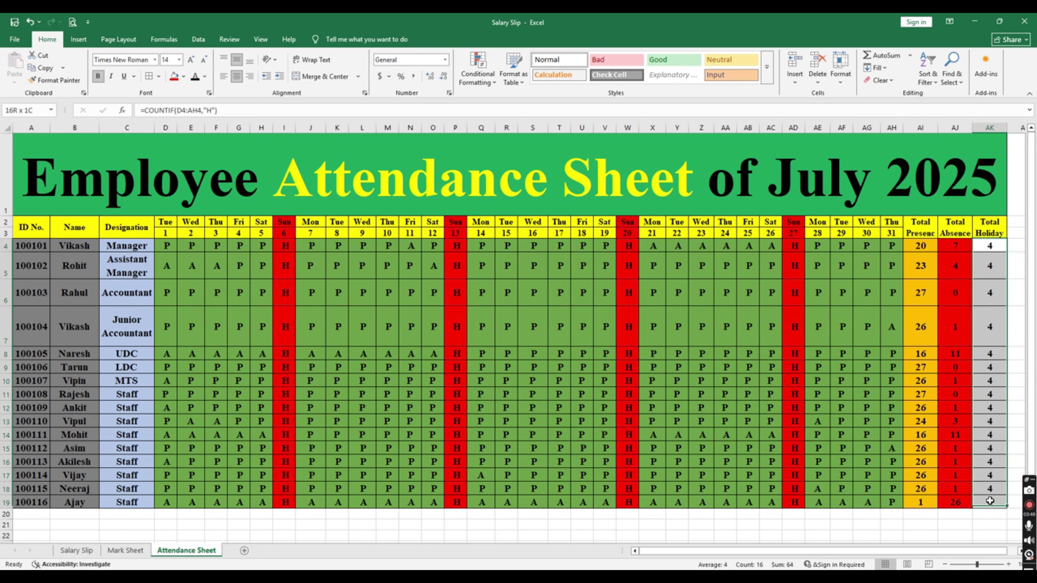
left_click(184, 76)
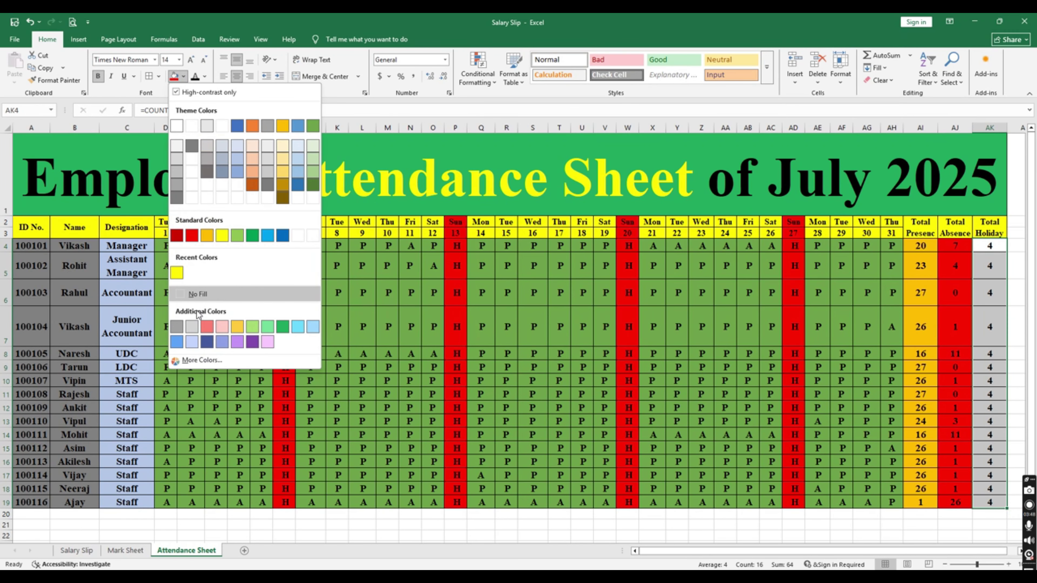
left_click(192, 329)
key("ctrl+Home")
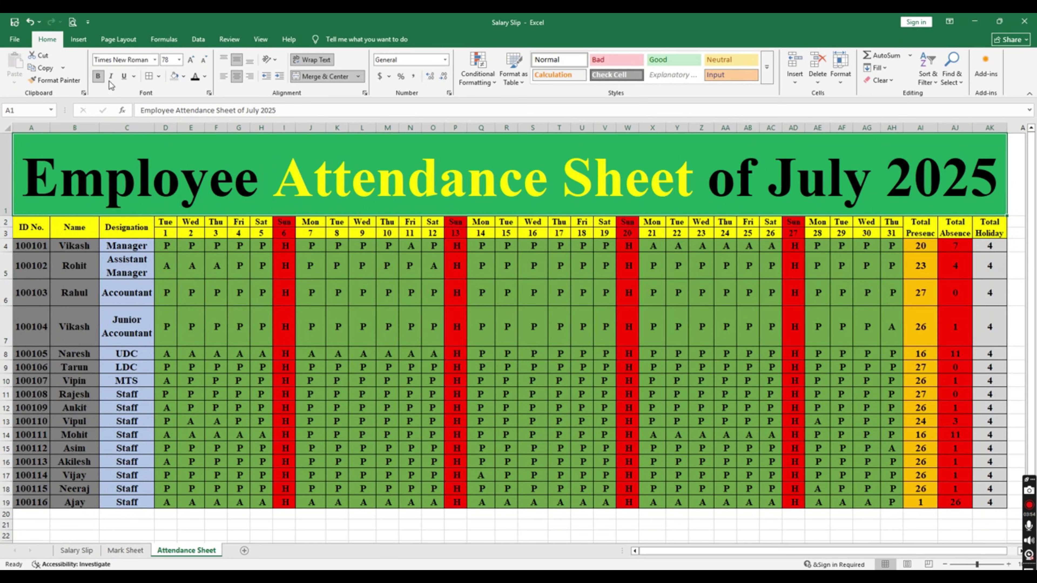